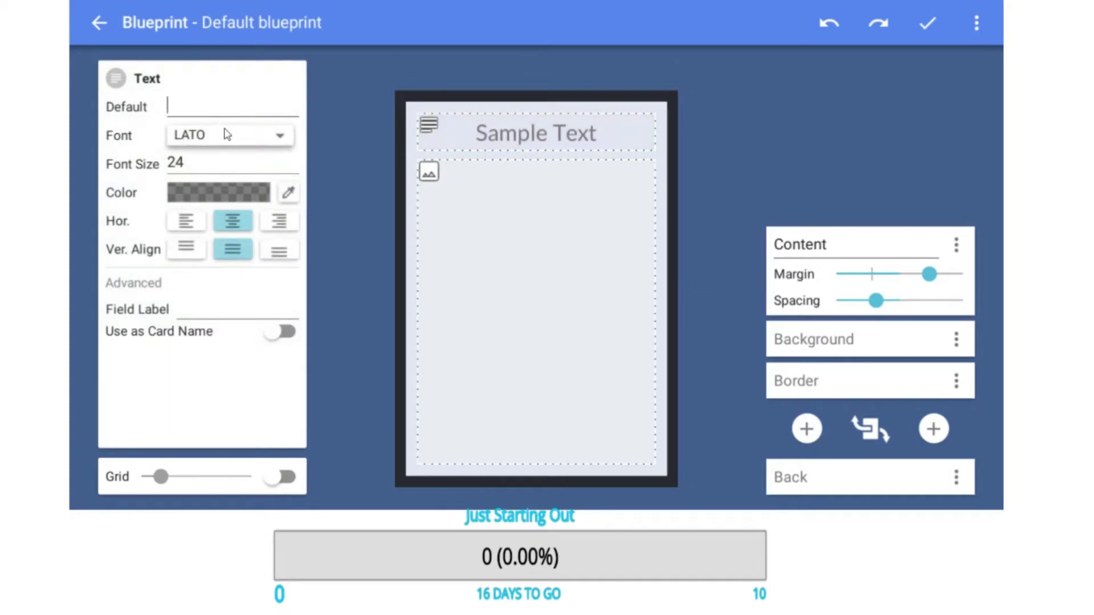
Format the title text as Open Sans, size 20, left-aligned, and use it as the card name.
{"action": "left_click", "coordinate": [203, 230]}
{"action": "double_click", "coordinate": [192, 166]}
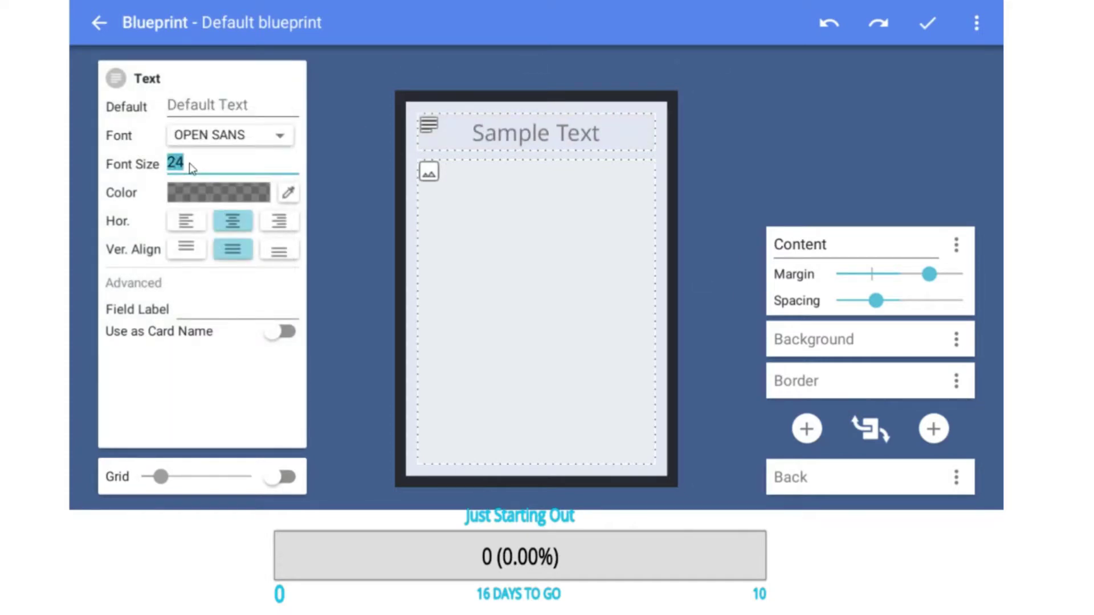
{"action": "left_click", "coordinate": [187, 217]}
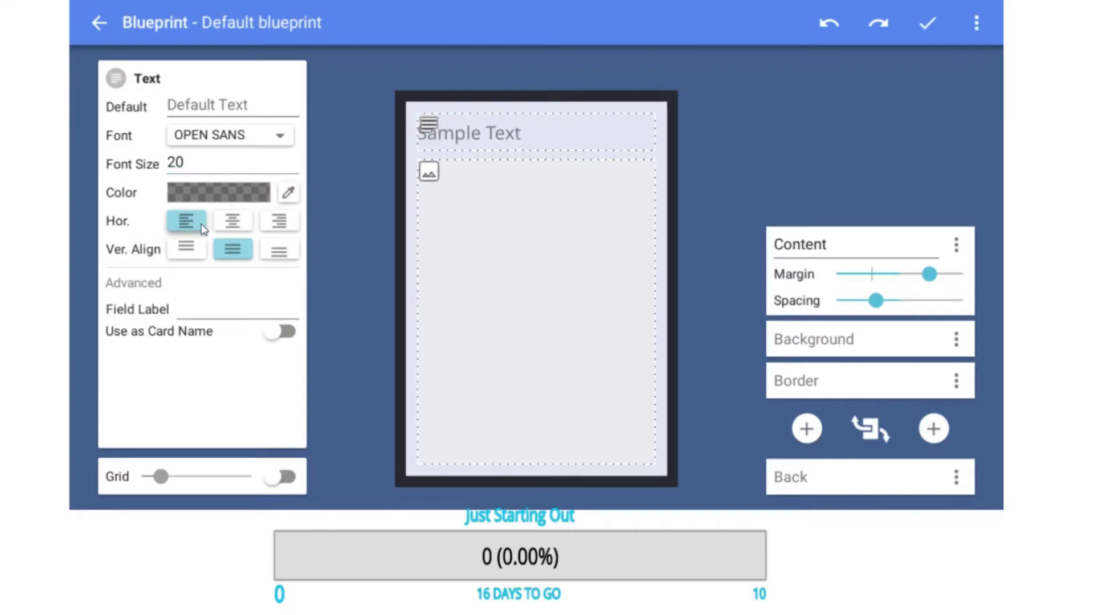
{"action": "left_click", "coordinate": [282, 332]}
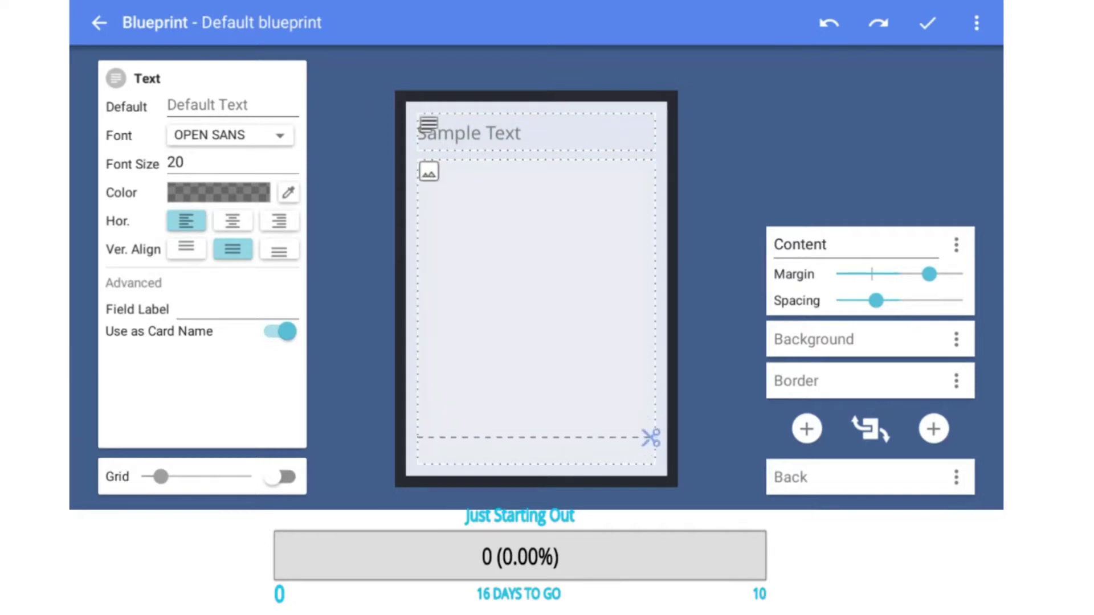
Split the image area horizontally near its middle and change the lower part into a text field.
{"action": "left_click", "coordinate": [649, 311]}
{"action": "left_click", "coordinate": [542, 378]}
{"action": "left_click", "coordinate": [542, 379]}
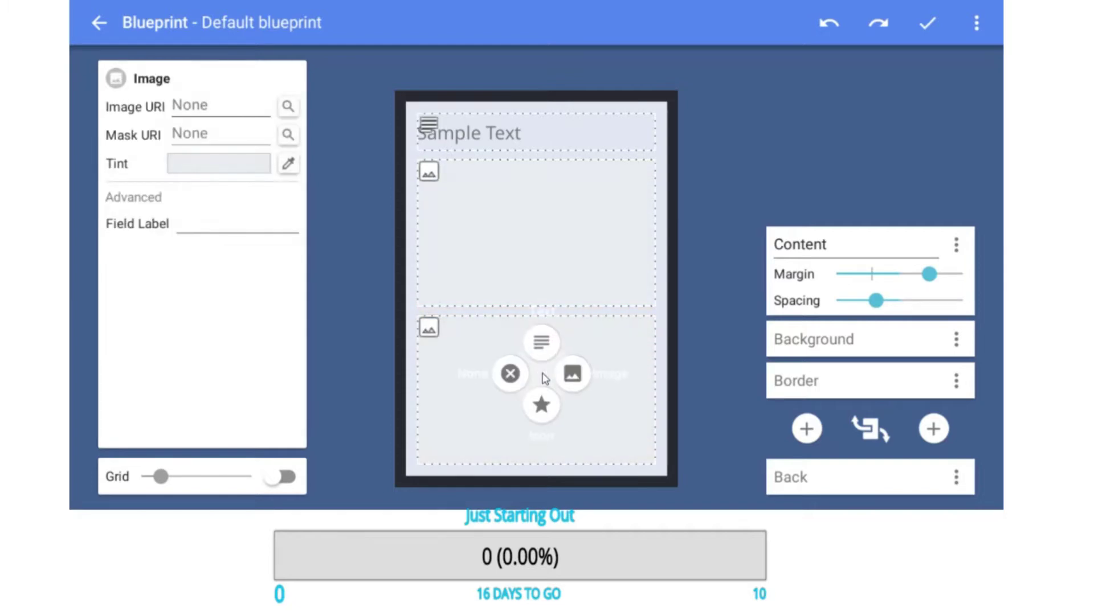
{"action": "left_click", "coordinate": [540, 349]}
Set the lower text field to Open Sans, size 18, keeping its color.
{"action": "left_click", "coordinate": [246, 135]}
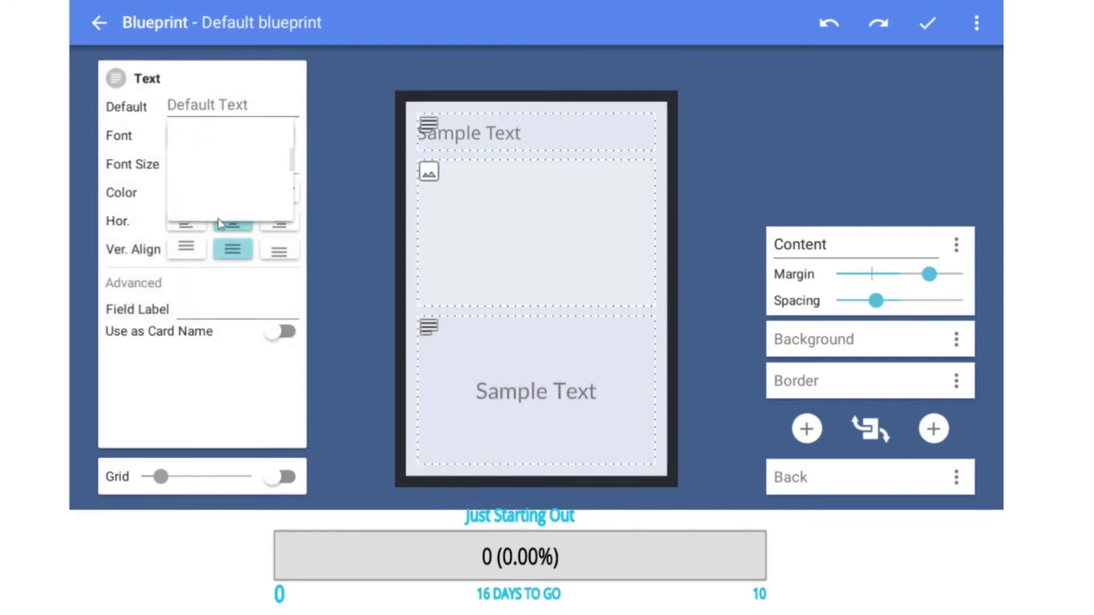
{"action": "left_click", "coordinate": [215, 237]}
{"action": "left_click", "coordinate": [198, 169]}
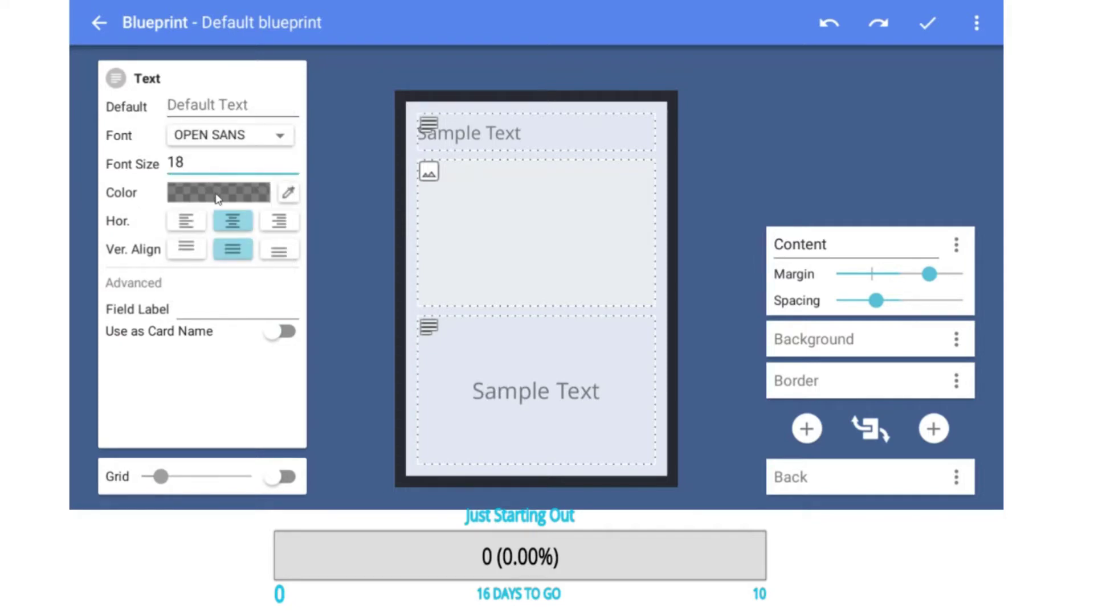
{"action": "left_click", "coordinate": [289, 193]}
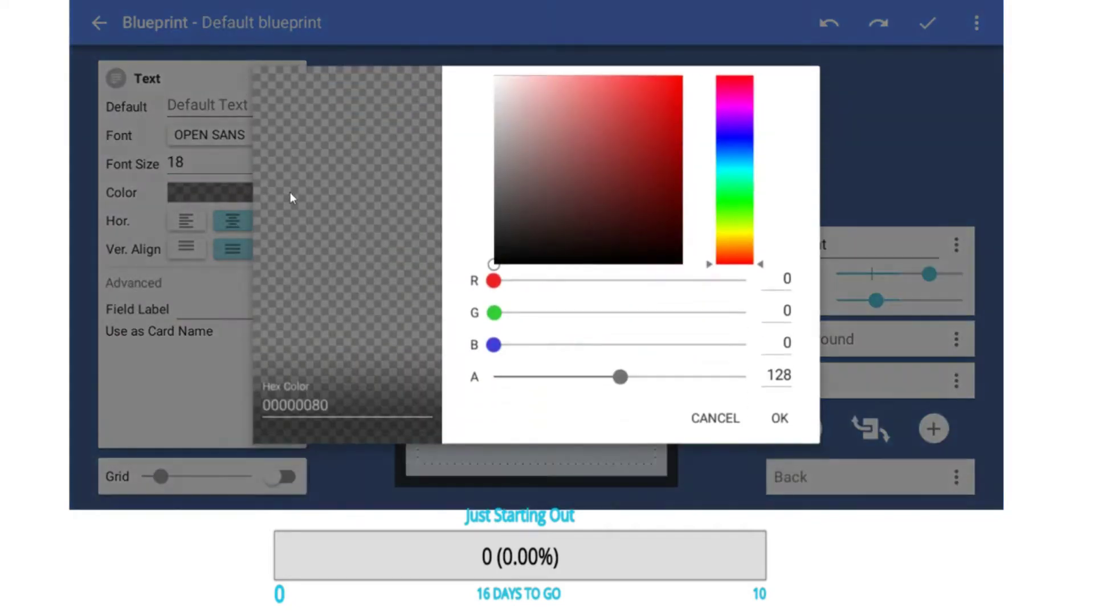
{"action": "left_click", "coordinate": [779, 418]}
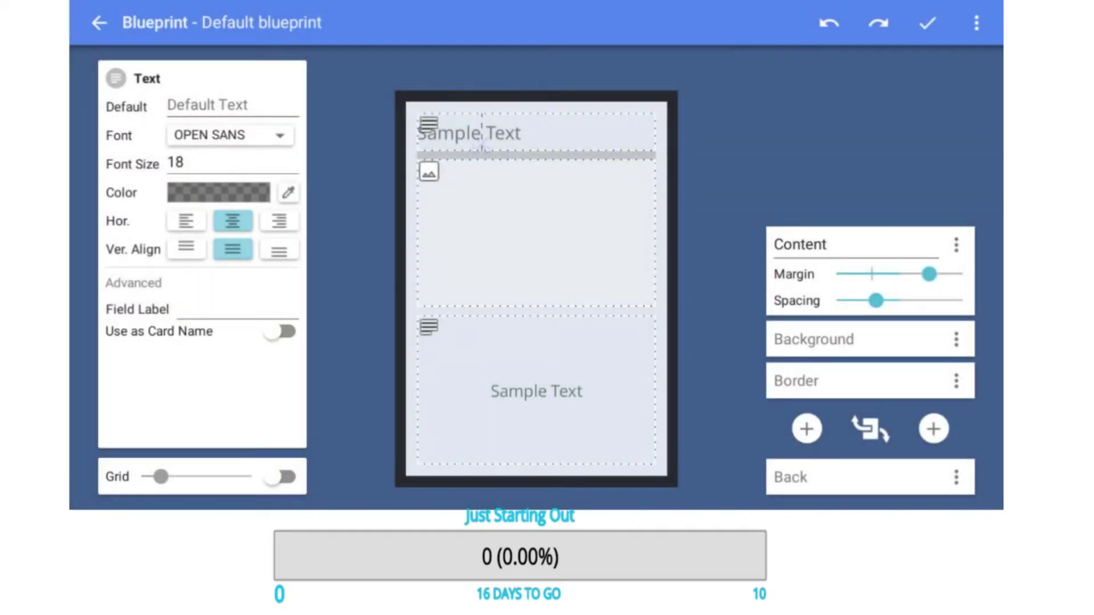
Make the title text opaque black with an alpha value of 255.
{"action": "left_click", "coordinate": [481, 136]}
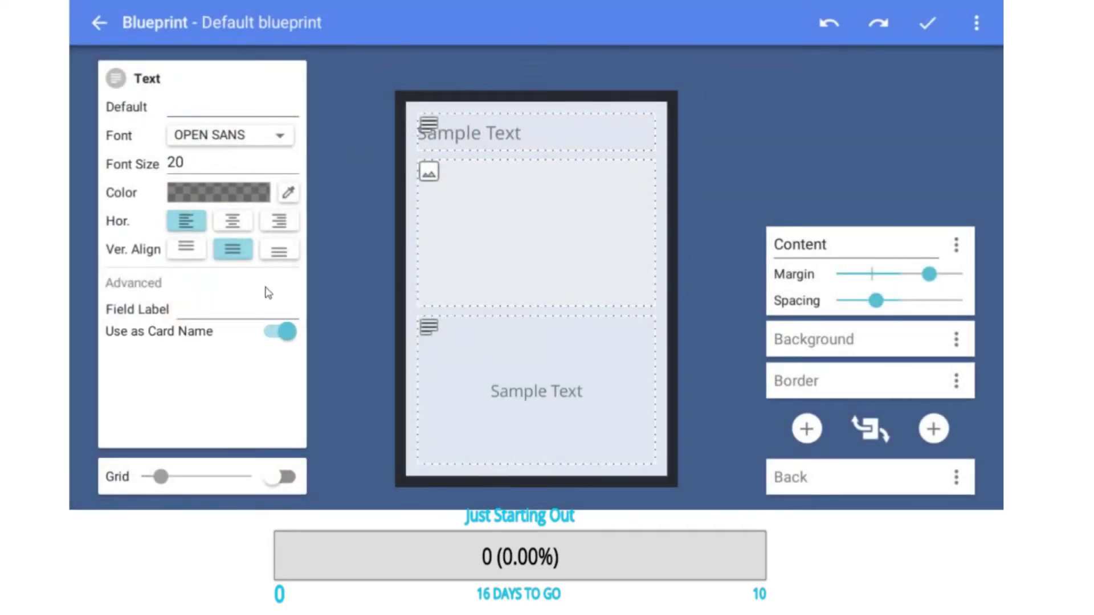
{"action": "left_click", "coordinate": [281, 192]}
{"action": "left_click_drag", "start_coordinate": [623, 377], "coordinate": [747, 377]}
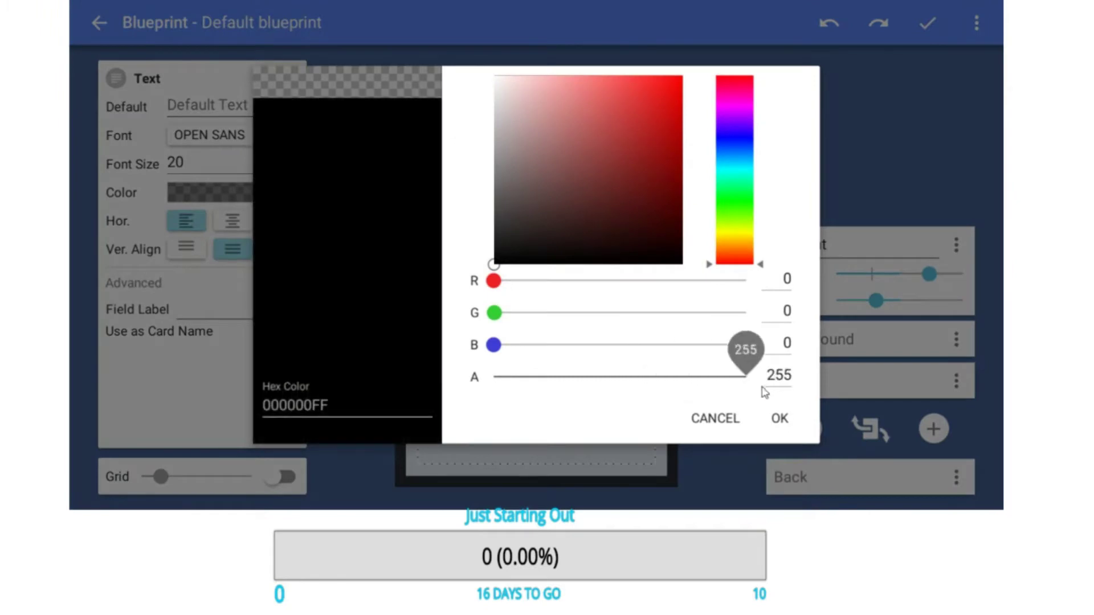
{"action": "left_click", "coordinate": [779, 418]}
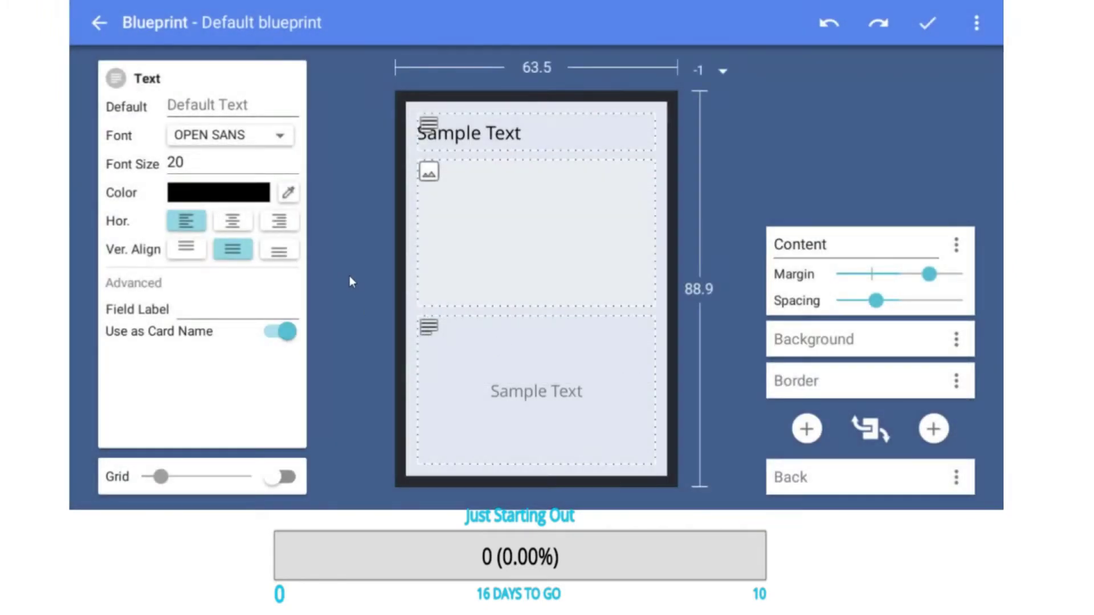
{"action": "left_click", "coordinate": [454, 129]}
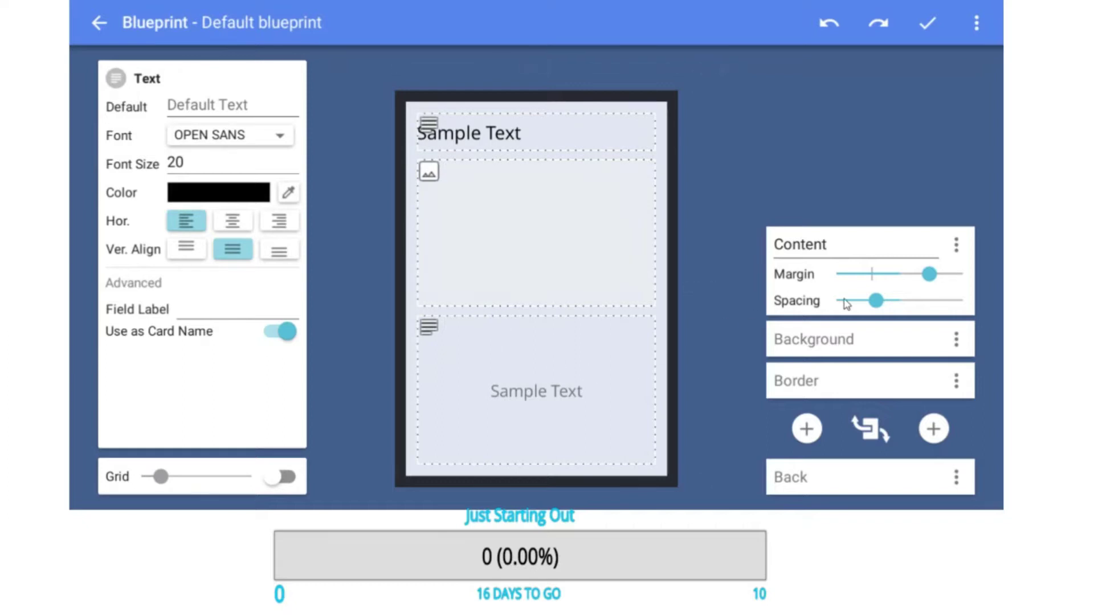
Check the layout against the grid, then reduce the Content layer's spacing.
{"action": "left_click", "coordinate": [282, 477]}
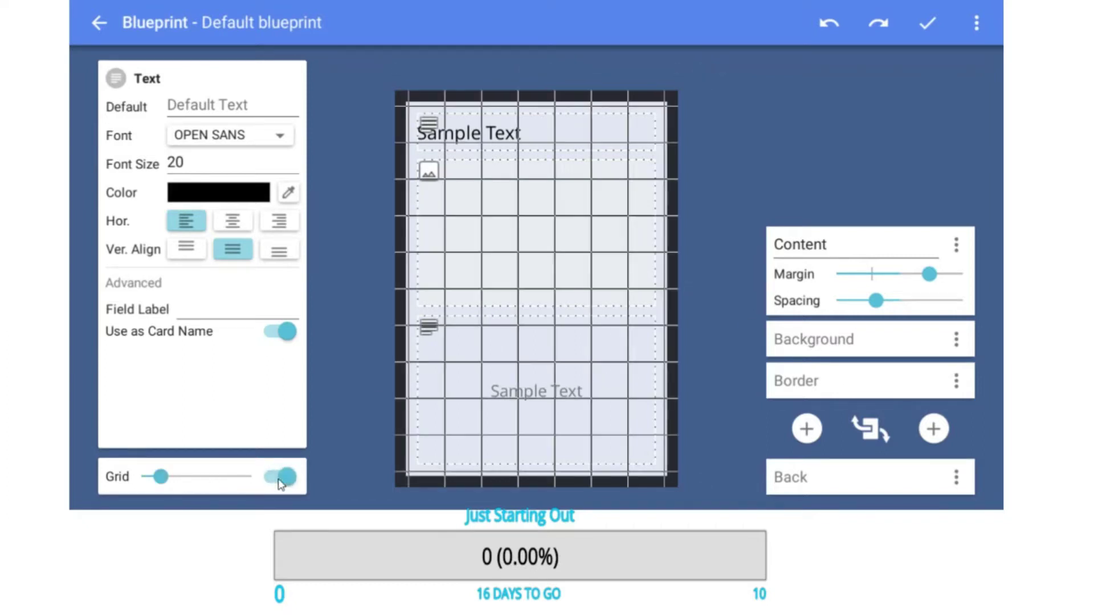
{"action": "left_click", "coordinate": [282, 477]}
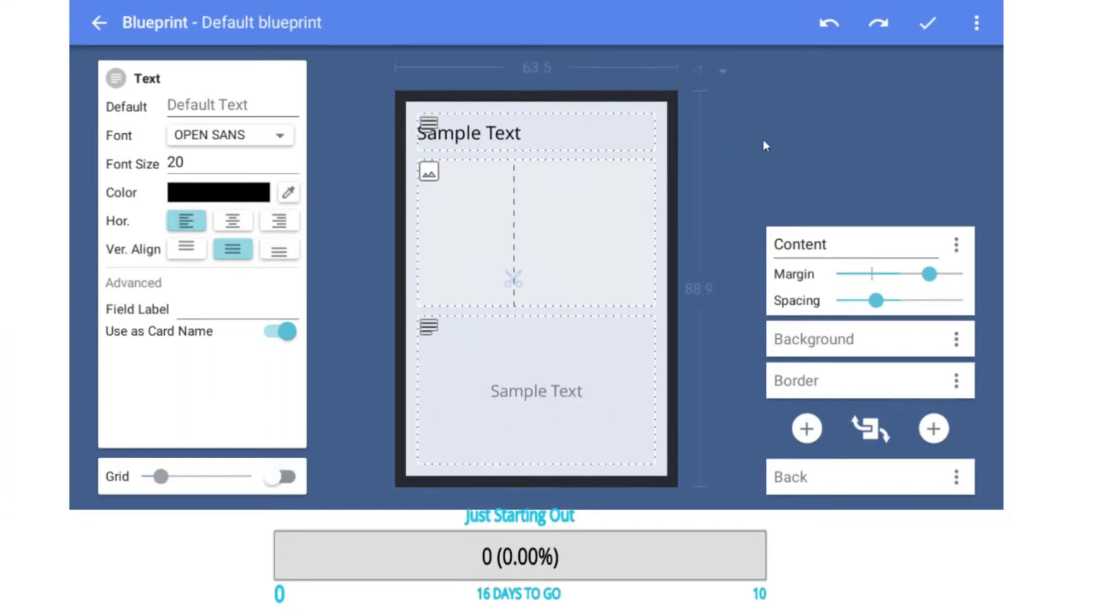
{"action": "left_click_drag", "start_coordinate": [881, 305], "coordinate": [850, 301]}
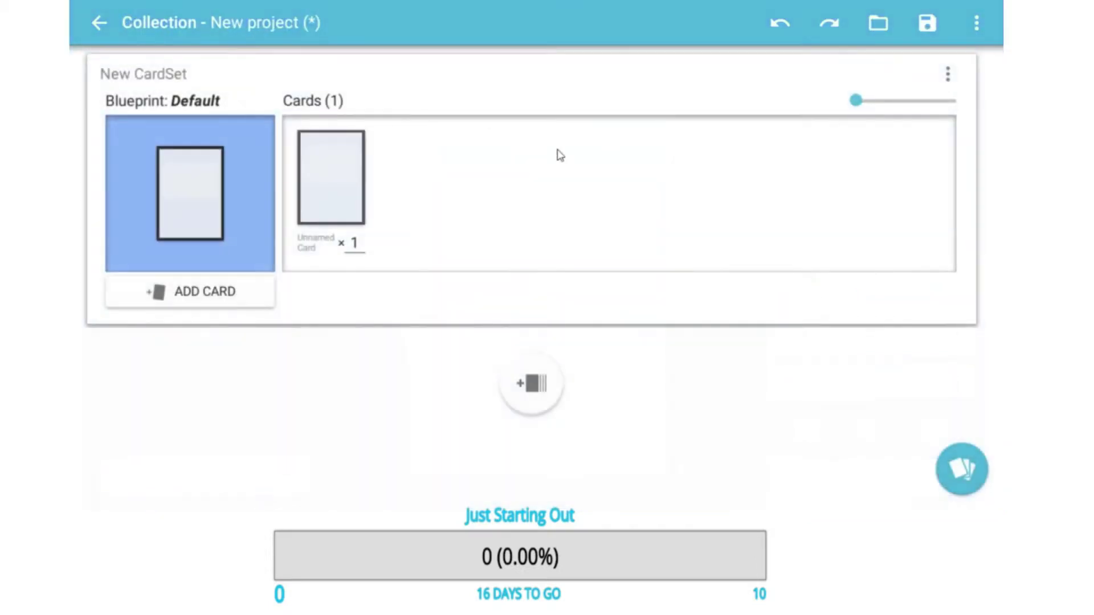
Preview the unnamed card in the collection and return to its Default blueprint.
{"action": "left_click", "coordinate": [336, 176]}
{"action": "left_click", "coordinate": [710, 151]}
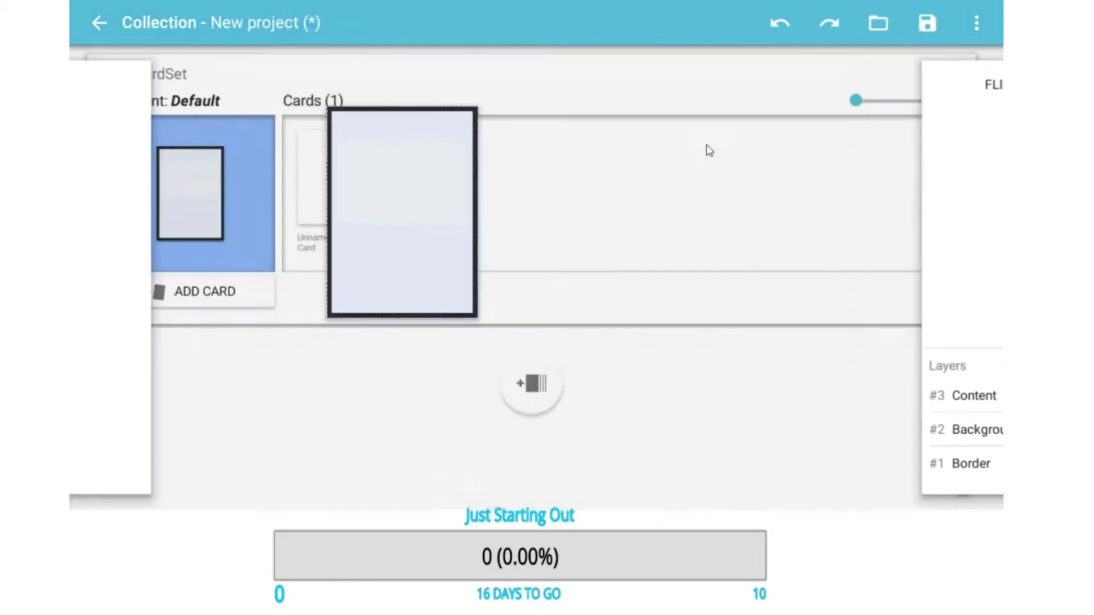
{"action": "left_click", "coordinate": [244, 183]}
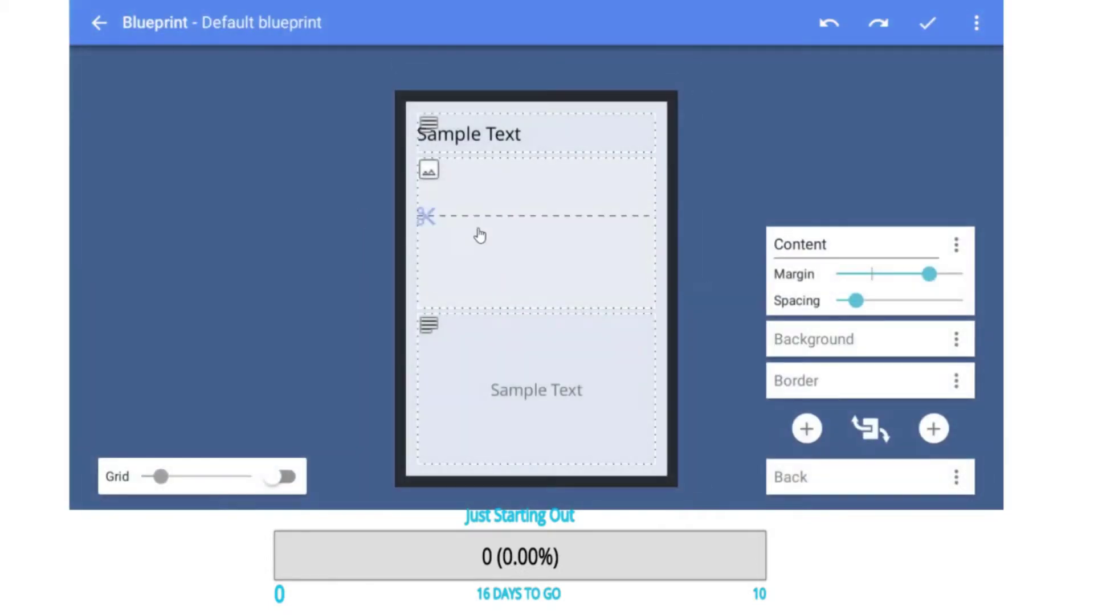
Tint the Background layer's image white and accept the blueprint changes.
{"action": "left_click", "coordinate": [806, 337]}
{"action": "left_click", "coordinate": [630, 268]}
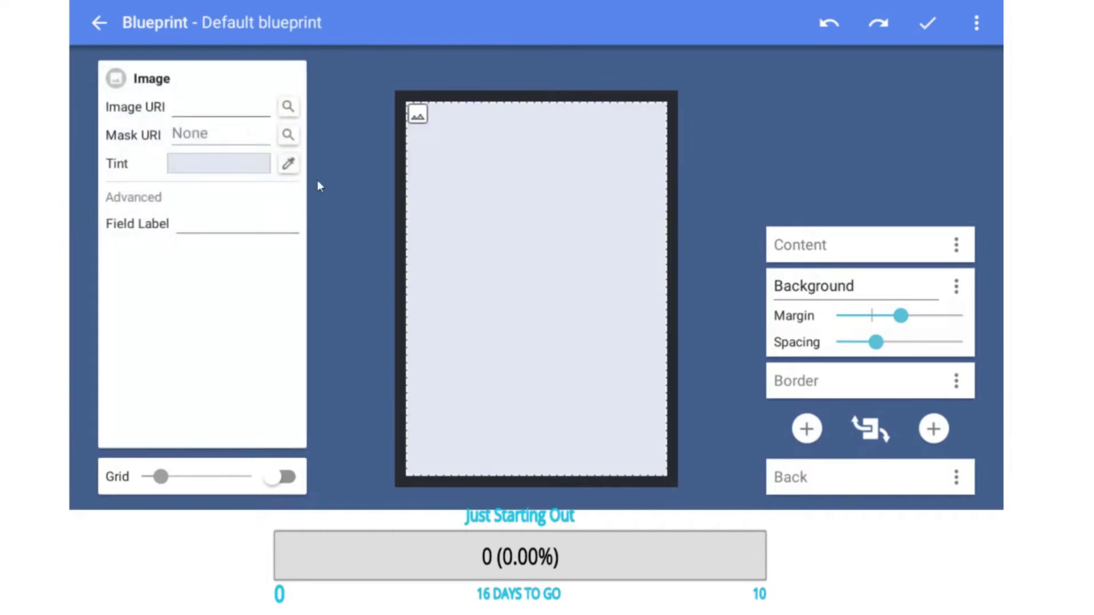
{"action": "left_click", "coordinate": [279, 166]}
{"action": "left_click_drag", "start_coordinate": [717, 281], "coordinate": [748, 280]}
{"action": "left_click_drag", "start_coordinate": [723, 312], "coordinate": [761, 372]}
{"action": "left_click", "coordinate": [779, 418]}
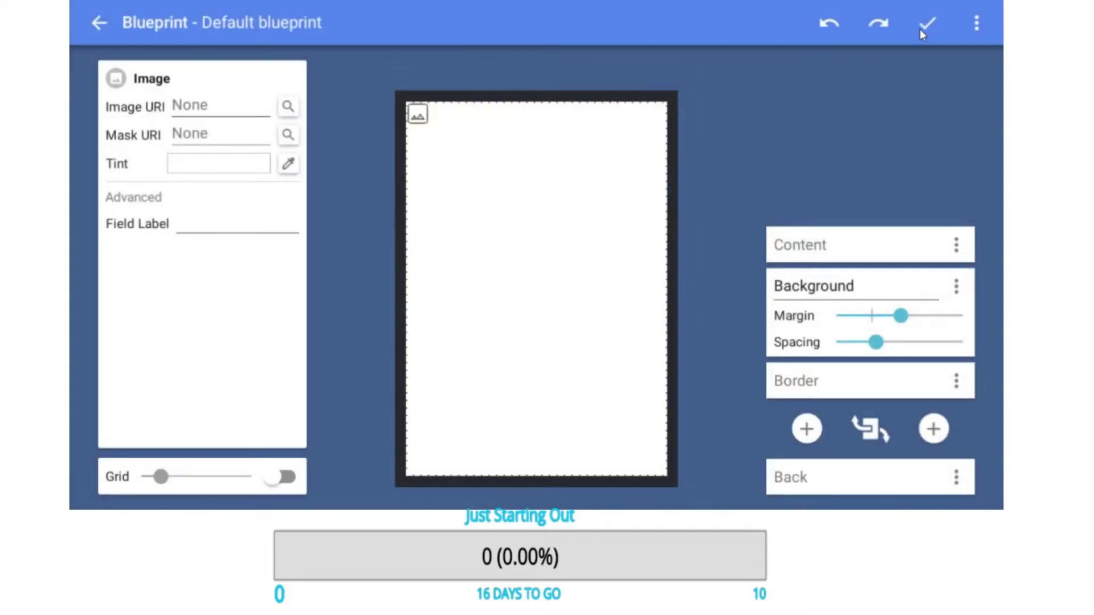
{"action": "left_click", "coordinate": [921, 31]}
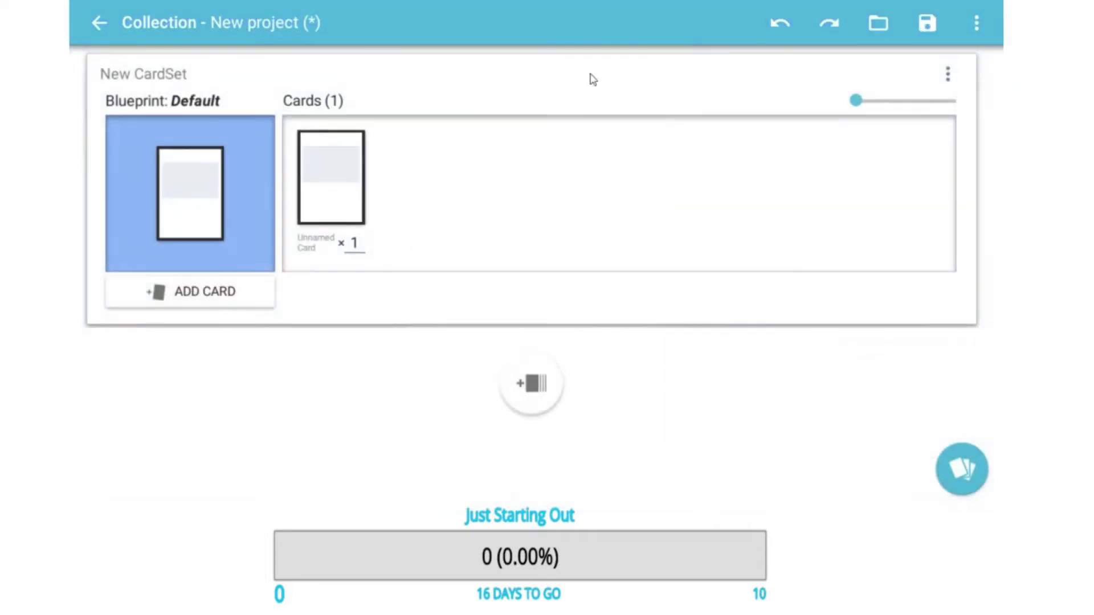
Fill in the card's title with "Worked Secret Identity Job" and close the card.
{"action": "left_click", "coordinate": [329, 203]}
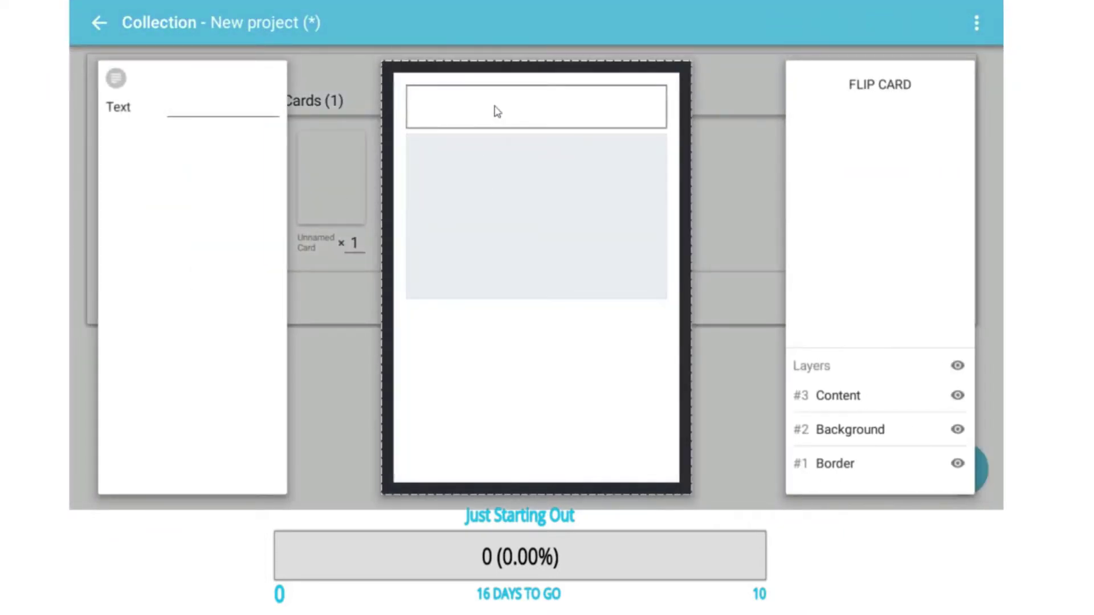
{"action": "type", "text": "P"}
{"action": "key", "text": "BackSpace"}
{"action": "key", "text": "ctrl+v"}
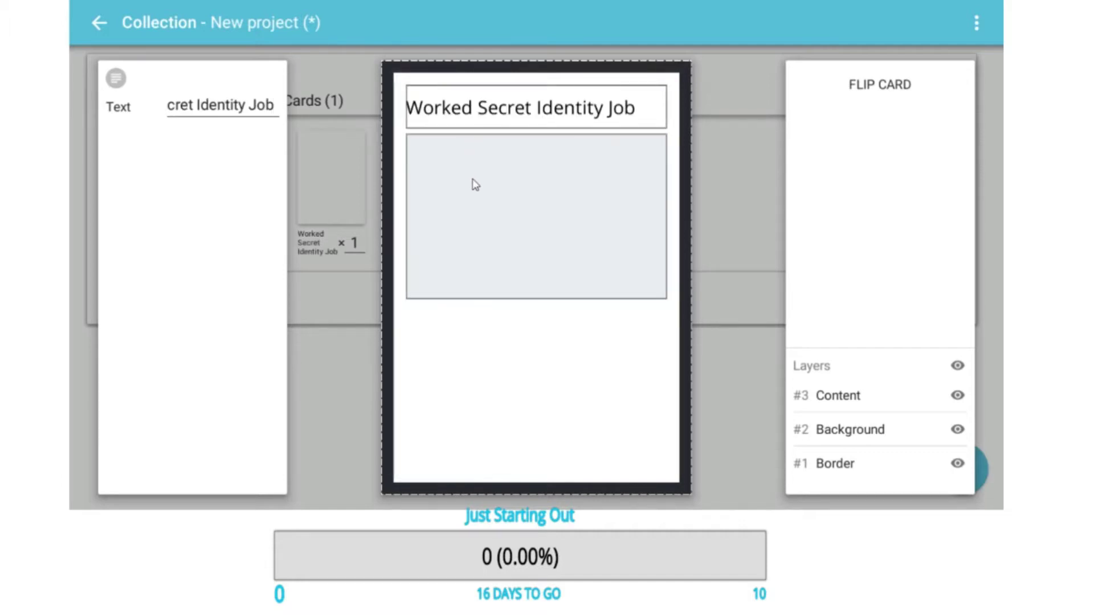
{"action": "left_click", "coordinate": [481, 353]}
{"action": "left_click", "coordinate": [483, 354]}
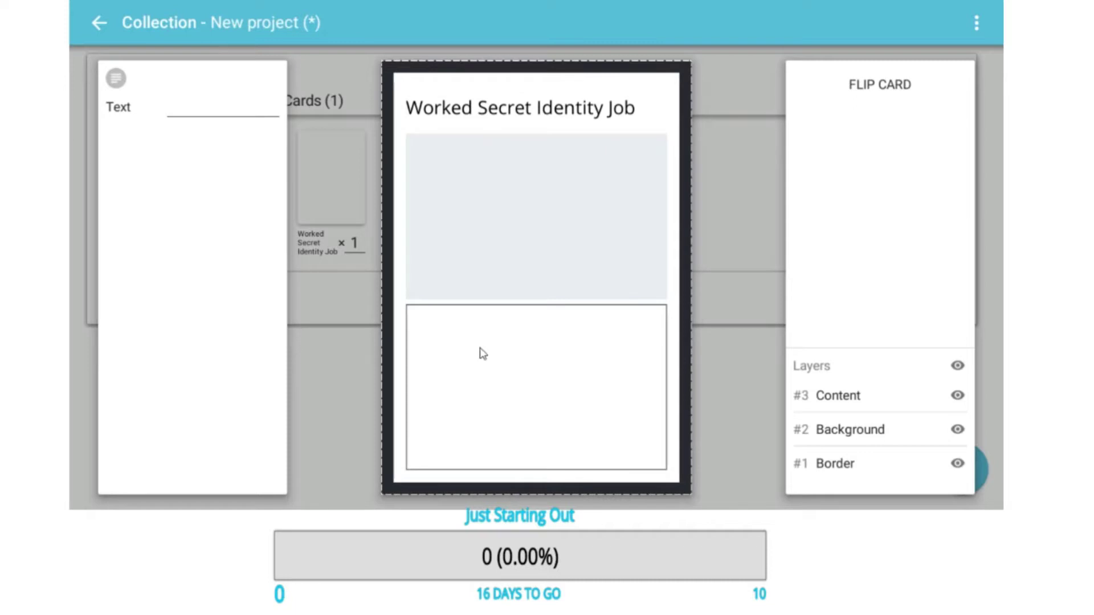
{"action": "left_click", "coordinate": [341, 156]}
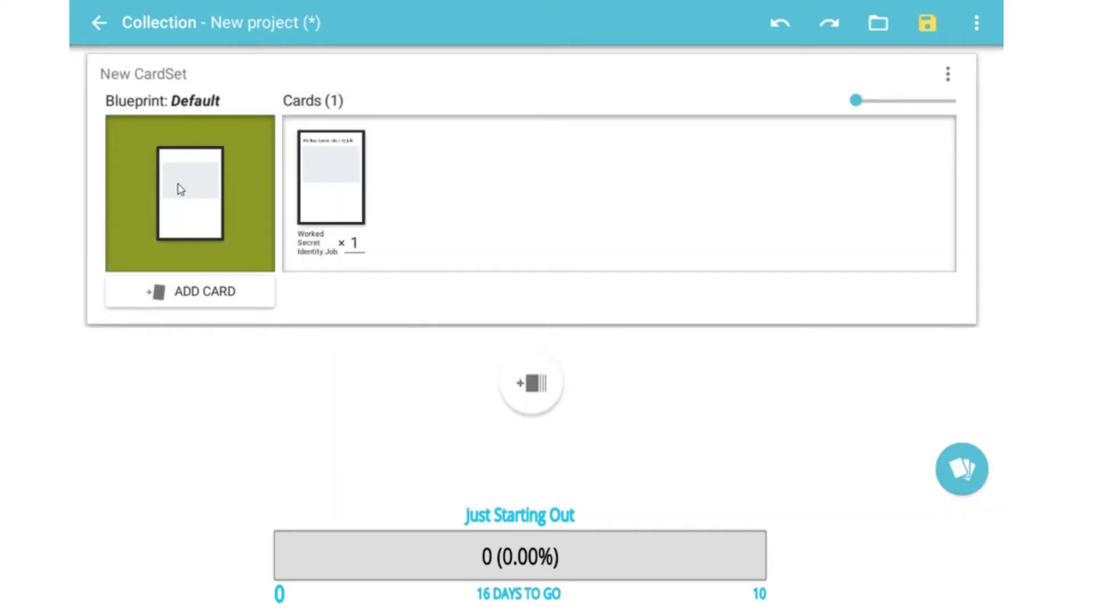
In the Default blueprint, split a thin strip off the bottom of the lower text field and divide it near its left end.
{"action": "left_click", "coordinate": [180, 189]}
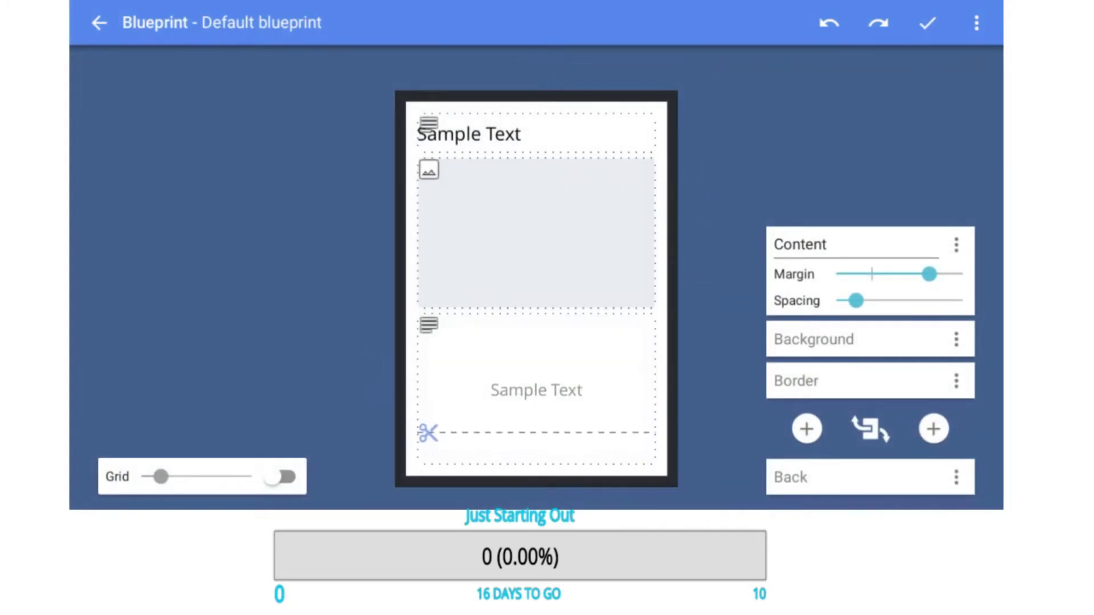
{"action": "left_click", "coordinate": [276, 477]}
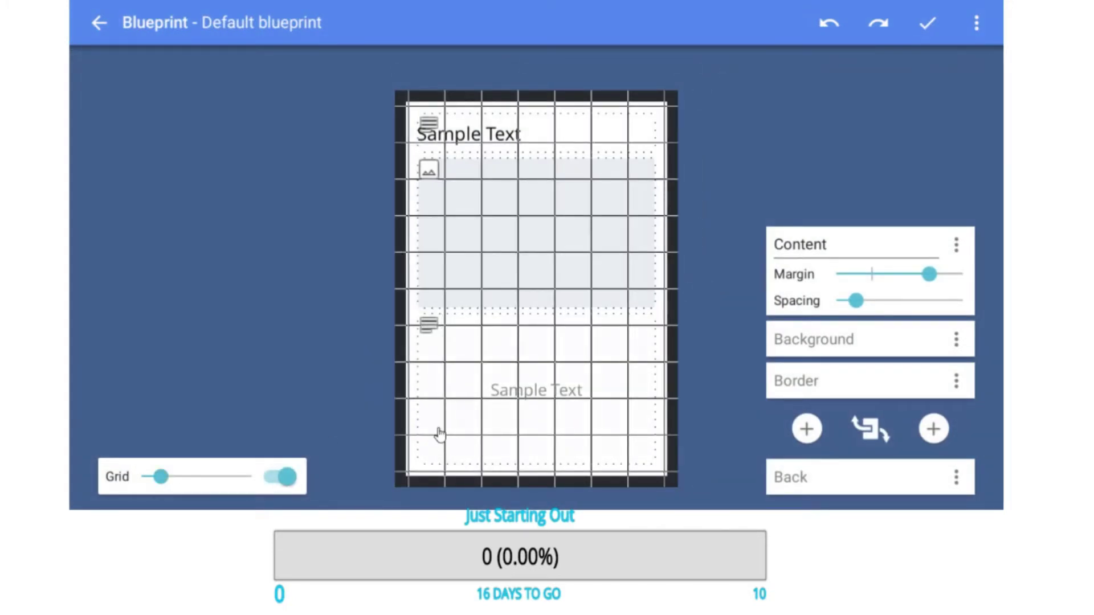
{"action": "left_click_drag", "start_coordinate": [416, 439], "coordinate": [417, 437]}
{"action": "left_click", "coordinate": [282, 478]}
{"action": "left_click_drag", "start_coordinate": [494, 456], "coordinate": [456, 450]}
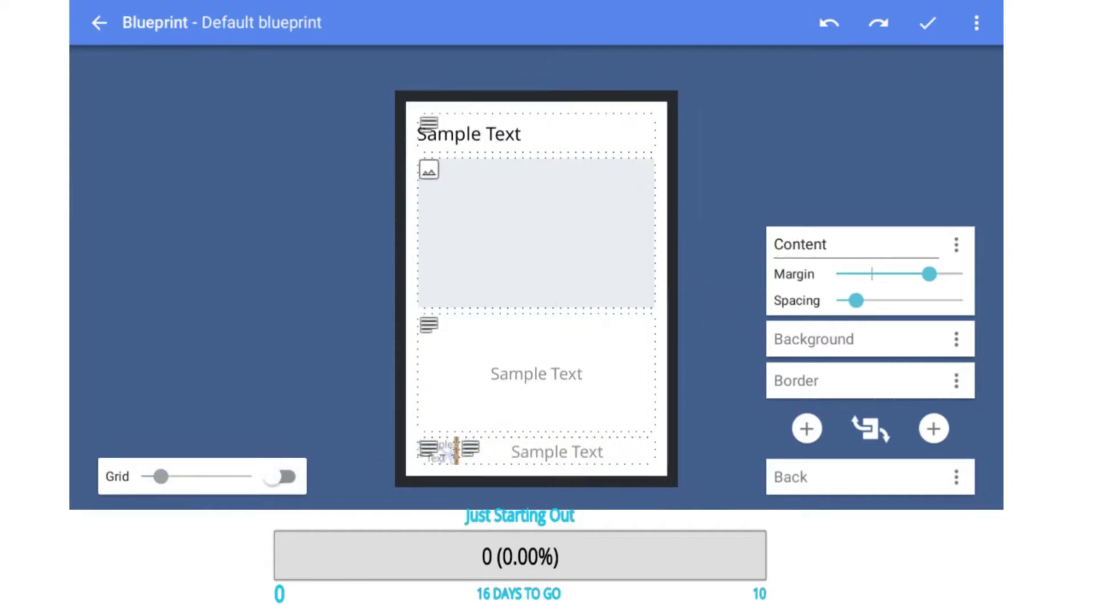
Change the small left cell of the bottom strip into an icon field.
{"action": "left_click", "coordinate": [445, 460]}
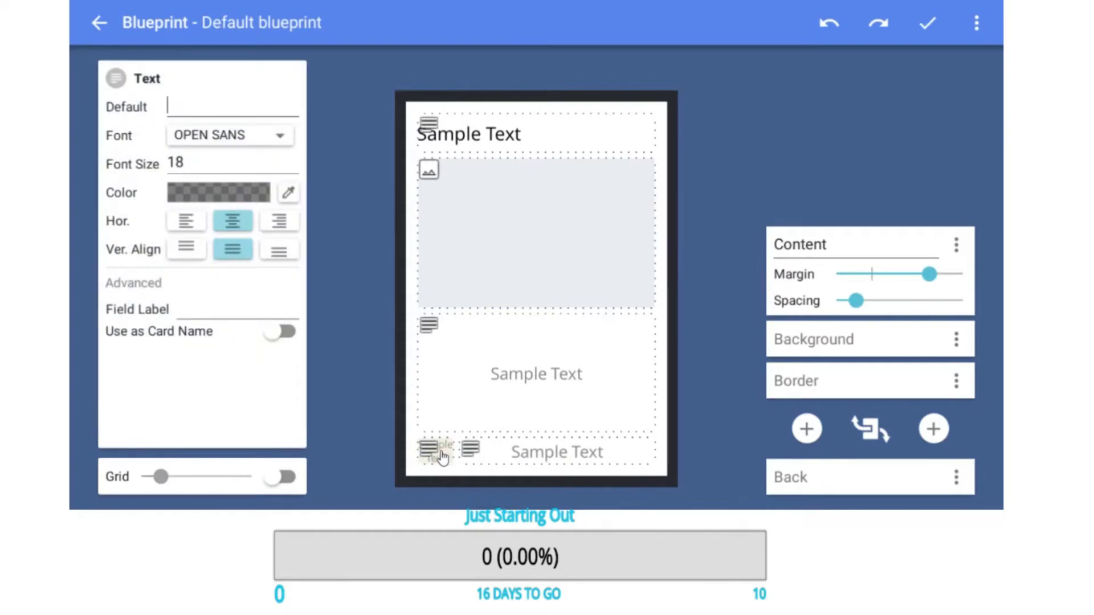
{"action": "left_click", "coordinate": [447, 460]}
{"action": "left_click", "coordinate": [444, 486]}
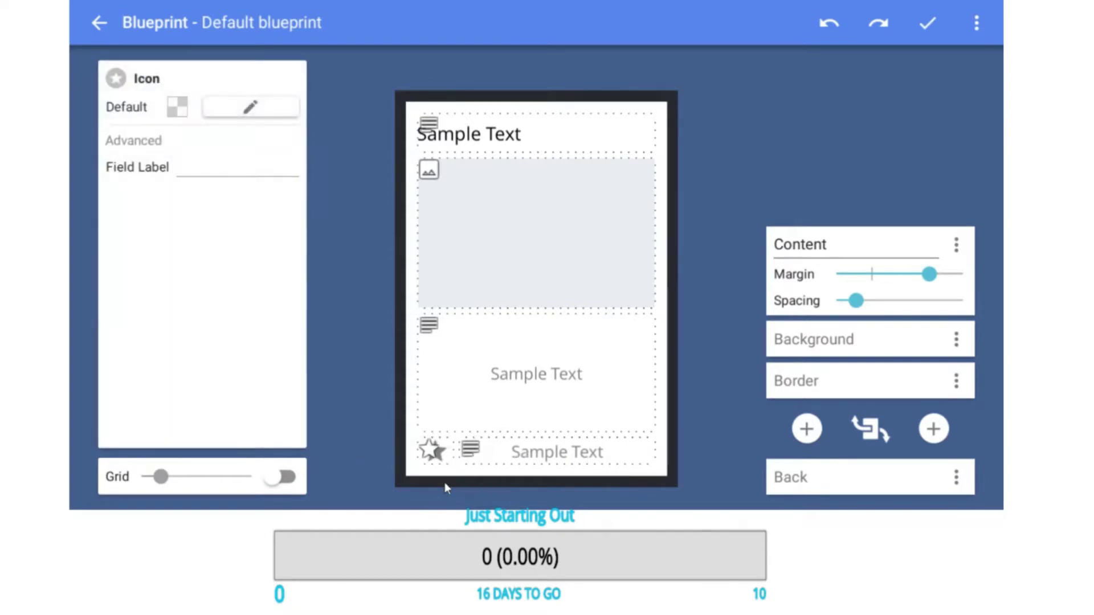
Left-align the text field beside the icon and set its font size to 16.
{"action": "left_click", "coordinate": [520, 458]}
{"action": "left_click", "coordinate": [186, 223]}
{"action": "left_click", "coordinate": [202, 164]}
{"action": "type", "text": "16"}
{"action": "key", "text": "Return"}
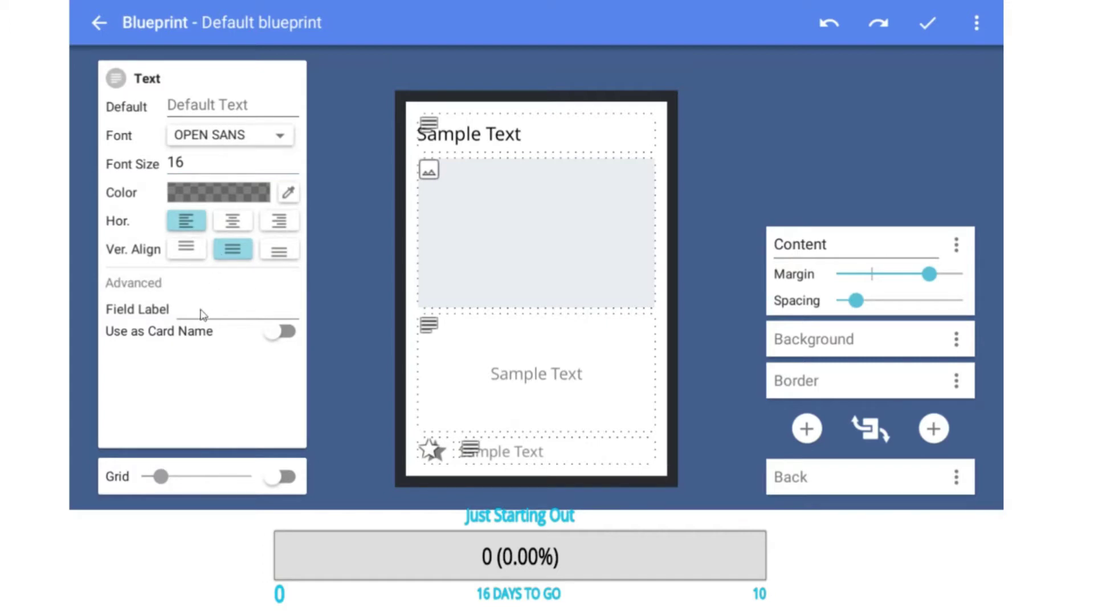
Open the default icon selection for the icon field in the blueprint's footer.
{"action": "left_click", "coordinate": [432, 450]}
{"action": "left_click", "coordinate": [439, 456]}
{"action": "left_click", "coordinate": [245, 105]}
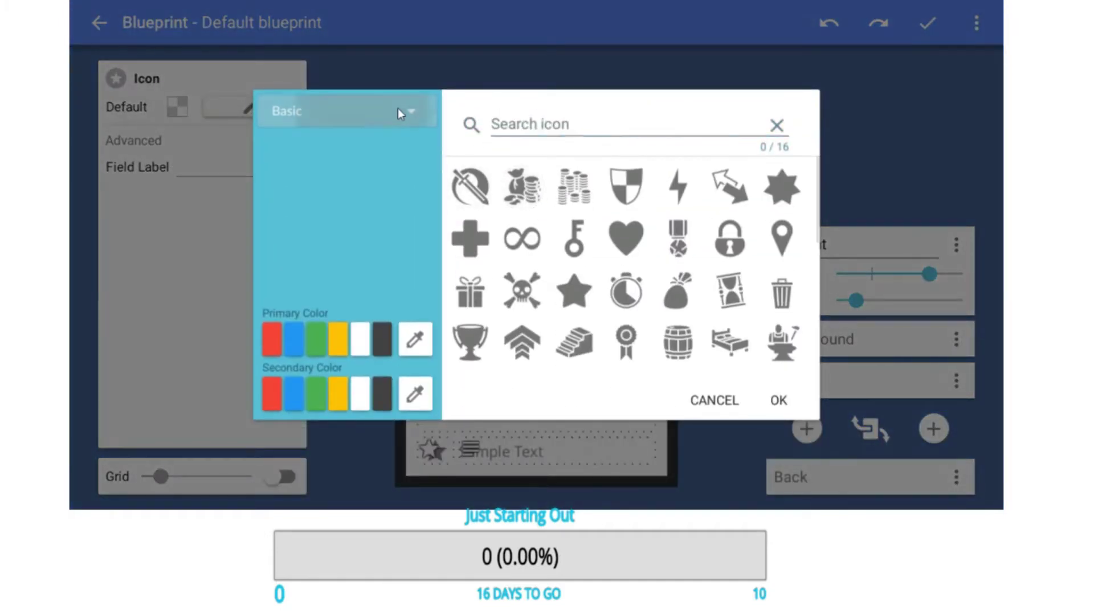
Browse the Tabletop and Items icon categories for a money-related icon.
{"action": "left_click", "coordinate": [399, 110]}
{"action": "left_click", "coordinate": [356, 150]}
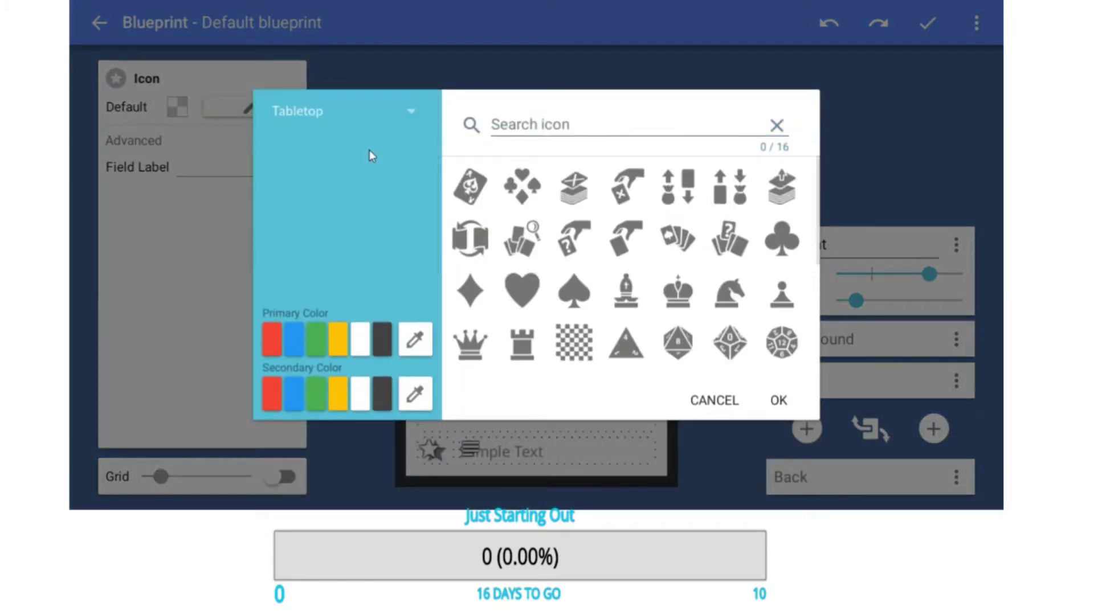
{"action": "left_click", "coordinate": [389, 116]}
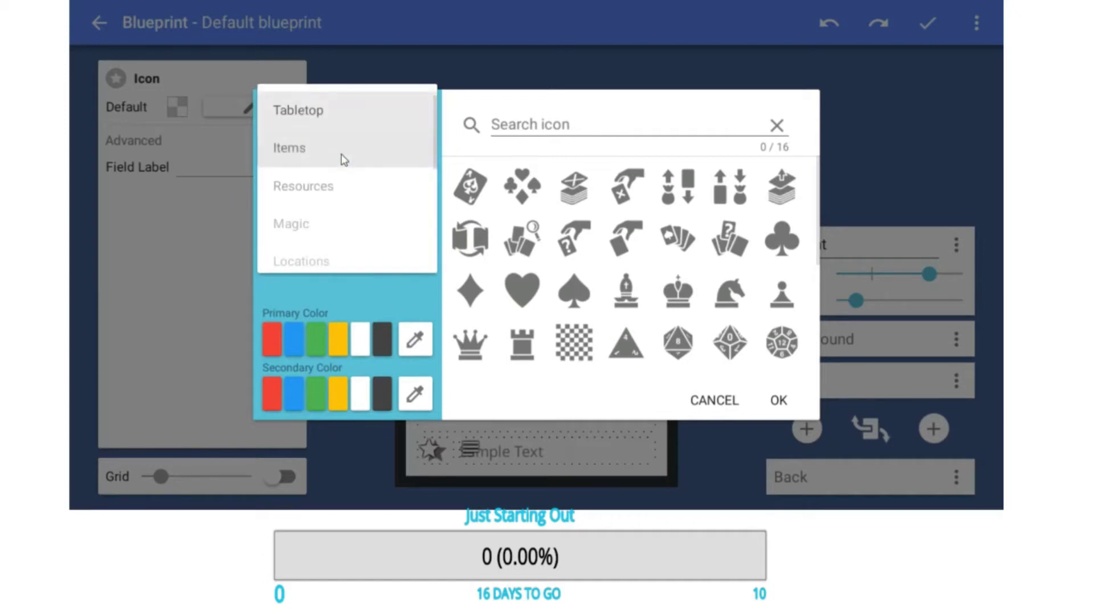
{"action": "left_click", "coordinate": [351, 150]}
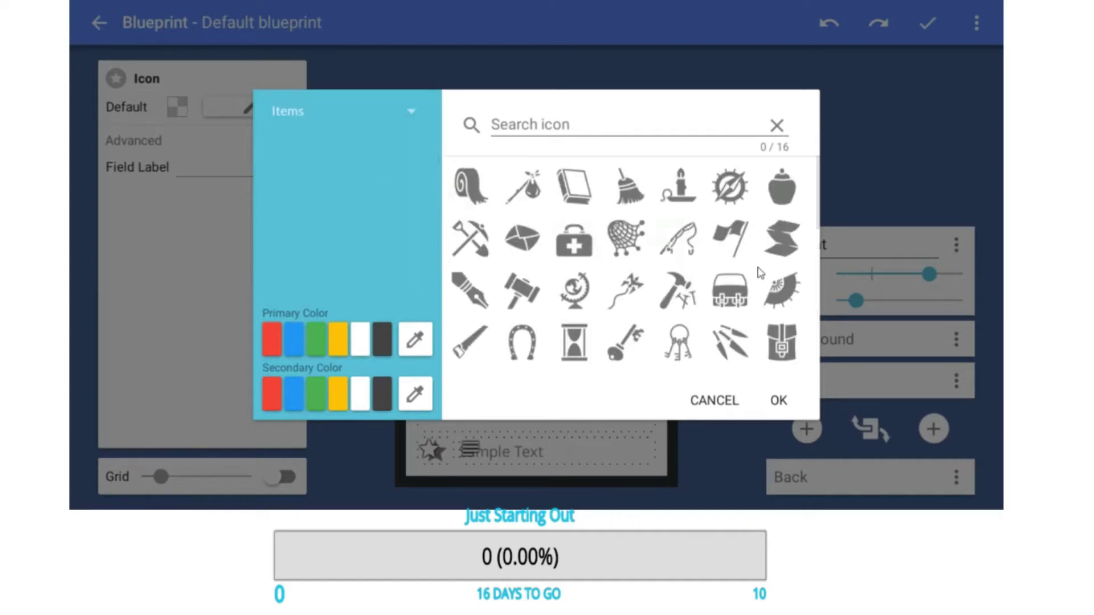
Search the Items icons for "mone", "gol" and "co", and clear the search.
{"action": "left_click", "coordinate": [662, 128]}
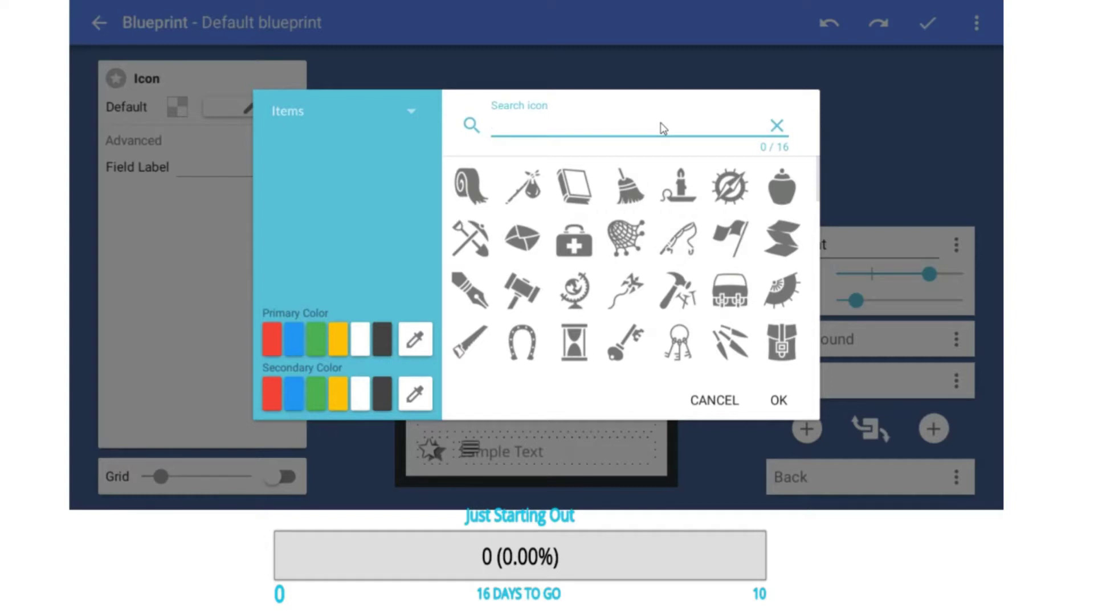
{"action": "type", "text": "mone"}
{"action": "key", "text": "BackSpace"}
{"action": "key", "text": "BackSpace"}
{"action": "key", "text": "BackSpace"}
{"action": "key", "text": "BackSpace"}
{"action": "type", "text": "gol"}
{"action": "key", "text": "BackSpace"}
{"action": "key", "text": "BackSpace"}
{"action": "key", "text": "BackSpace"}
{"action": "type", "text": "co"}
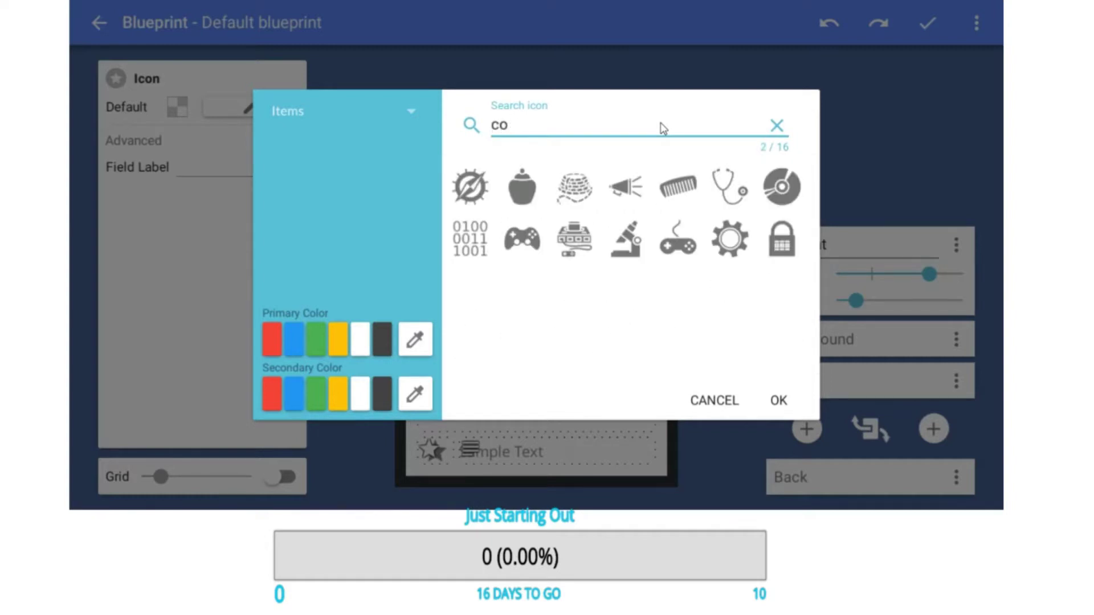
{"action": "key", "text": "BackSpace"}
{"action": "key", "text": "BackSpace"}
Look through further icon categories, including Symbols, and return to the Basic category.
{"action": "left_click", "coordinate": [381, 108]}
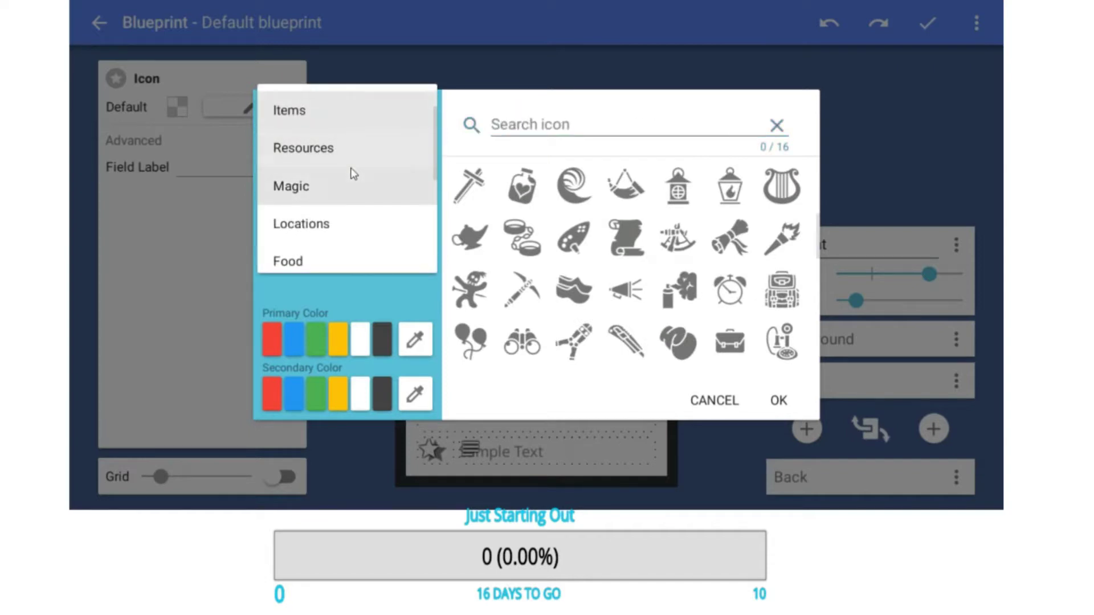
{"action": "scroll", "coordinate": [349, 177], "scroll_direction": "down", "scroll_amount": 5}
{"action": "scroll", "coordinate": [337, 209], "scroll_direction": "down", "scroll_amount": 1}
{"action": "left_click", "coordinate": [341, 218]}
{"action": "left_click", "coordinate": [371, 112]}
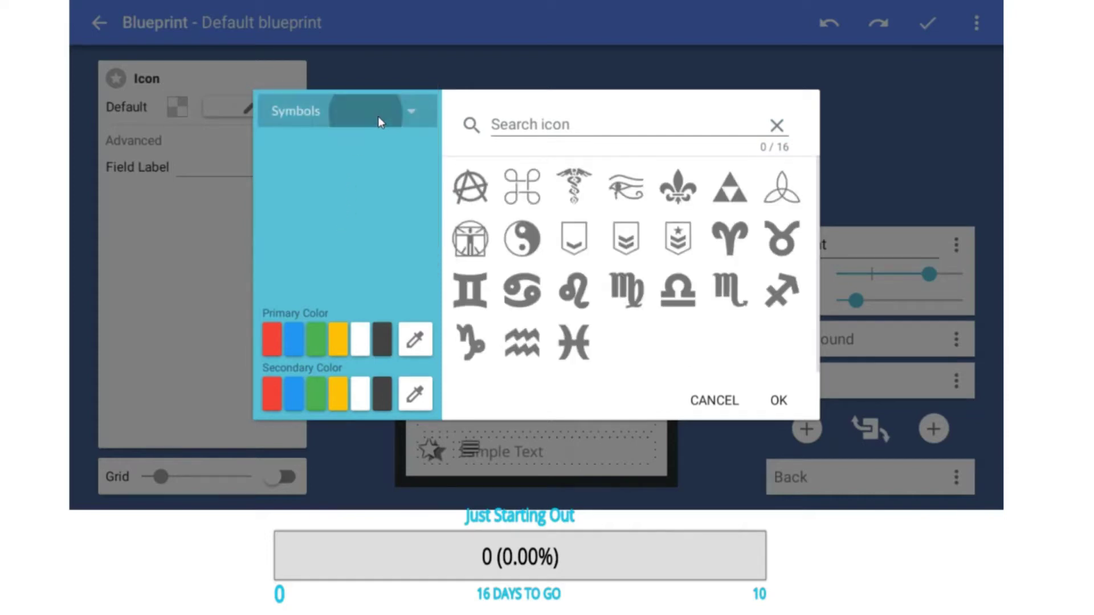
{"action": "left_click", "coordinate": [336, 208]}
{"action": "left_click", "coordinate": [357, 111]}
{"action": "left_click", "coordinate": [313, 245]}
{"action": "left_click", "coordinate": [318, 112]}
{"action": "scroll", "coordinate": [341, 171], "scroll_direction": "up", "scroll_amount": 2}
{"action": "left_click", "coordinate": [322, 115]}
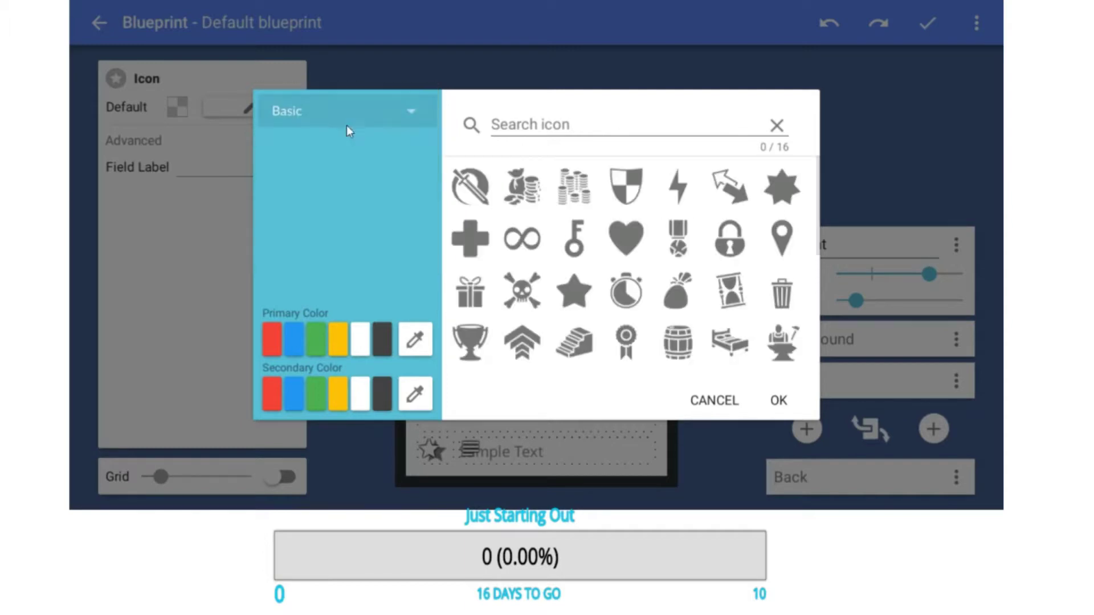
Make the money bag with coins the footer's default icon and apply the blueprint changes.
{"action": "left_click", "coordinate": [522, 186]}
{"action": "left_click", "coordinate": [778, 401]}
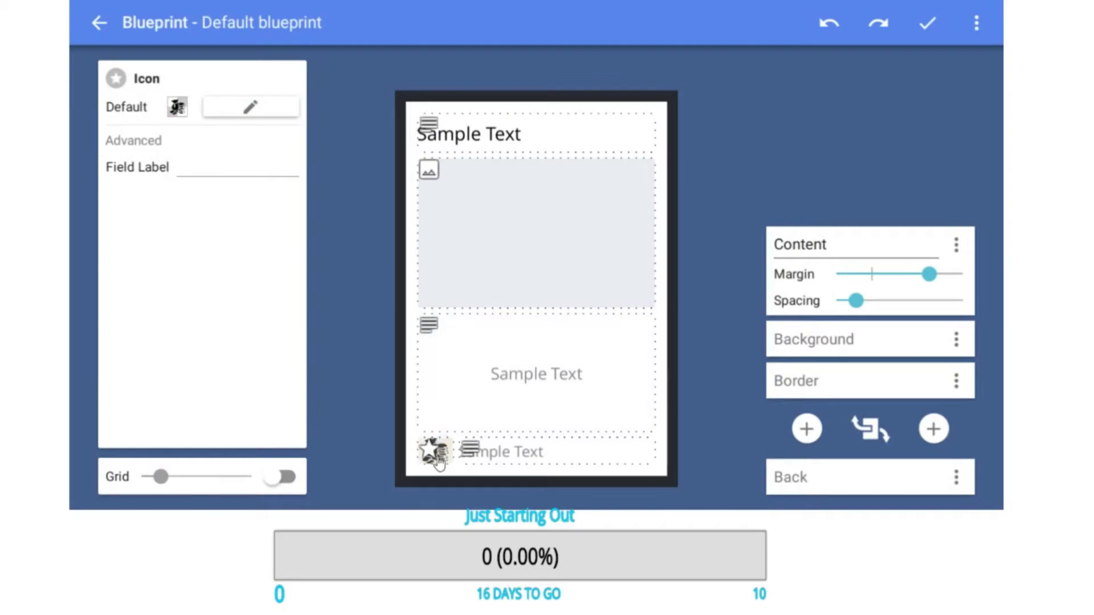
{"action": "left_click", "coordinate": [439, 463]}
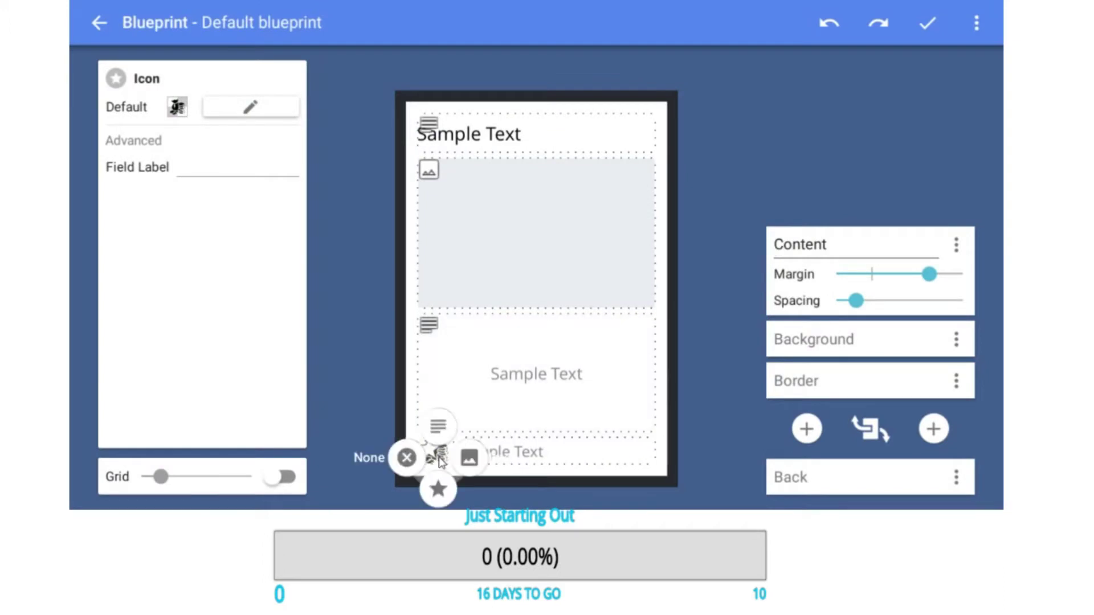
{"action": "left_click", "coordinate": [696, 138]}
{"action": "left_click", "coordinate": [927, 23]}
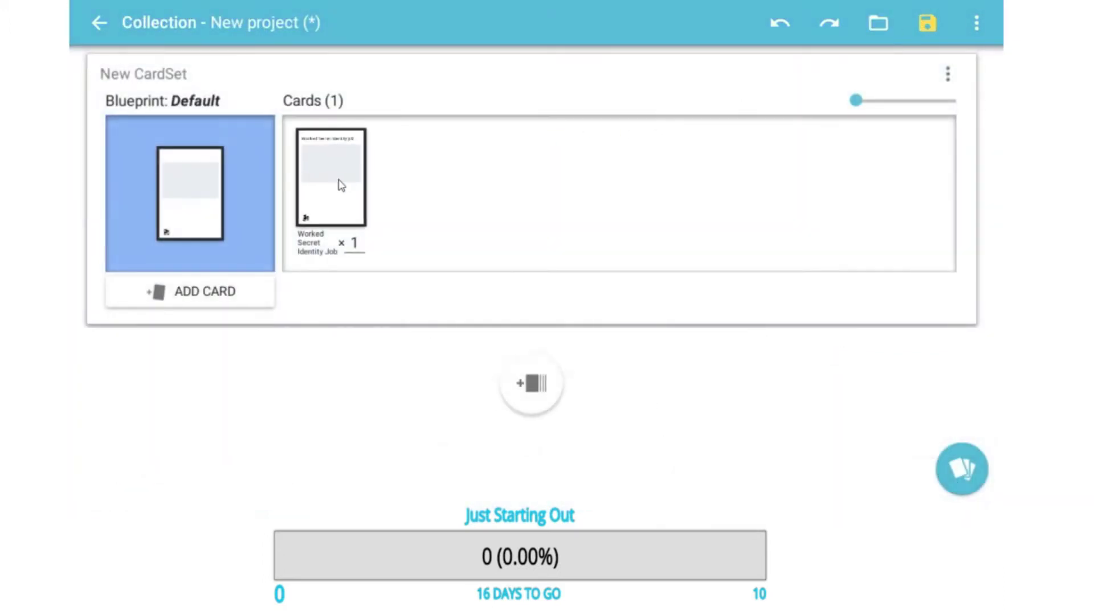
On the Worked Secret Identity Job card, set the text beside the footer icon to "+1,000".
{"action": "left_click", "coordinate": [341, 185]}
{"action": "left_click", "coordinate": [518, 459]}
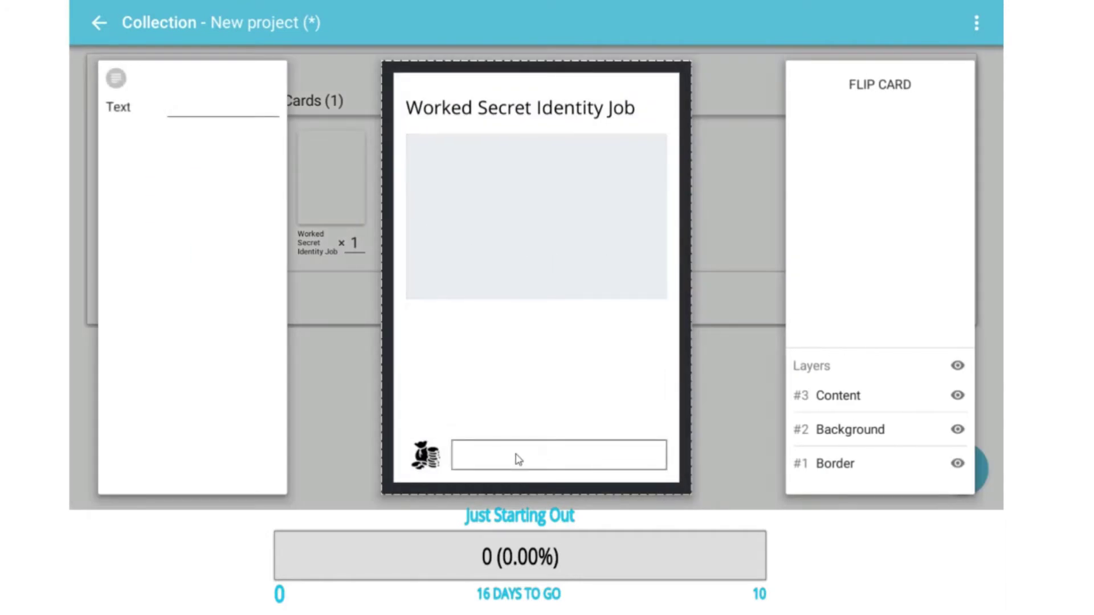
{"action": "type", "text": "+1,000"}
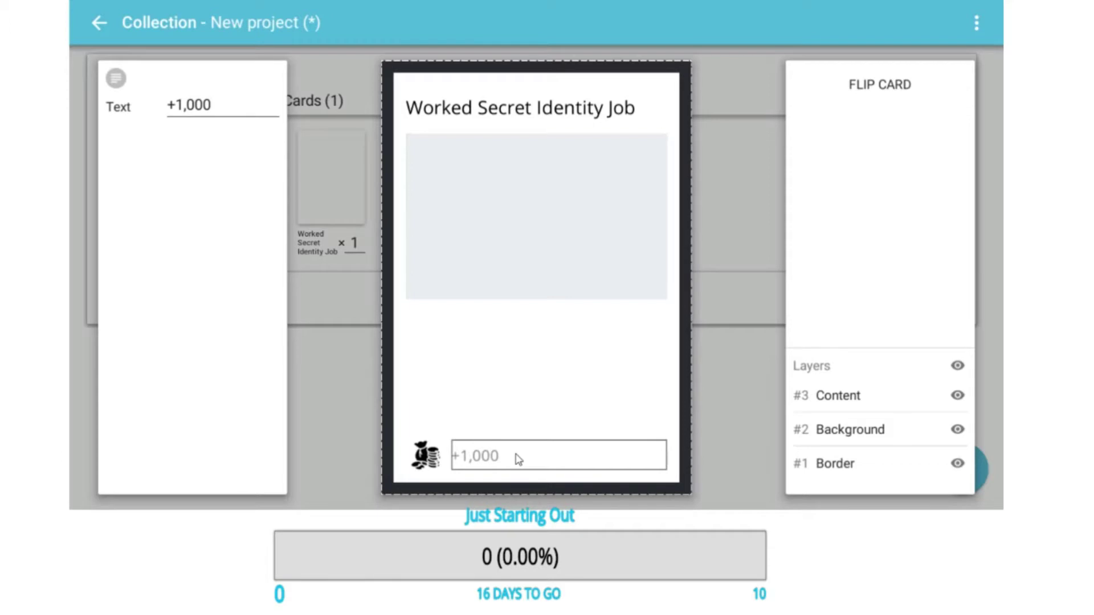
Fill in the card's description with "Nothing more fun than working to pay the bills." in quotation marks and set its quantity to 12.
{"action": "left_click", "coordinate": [538, 407]}
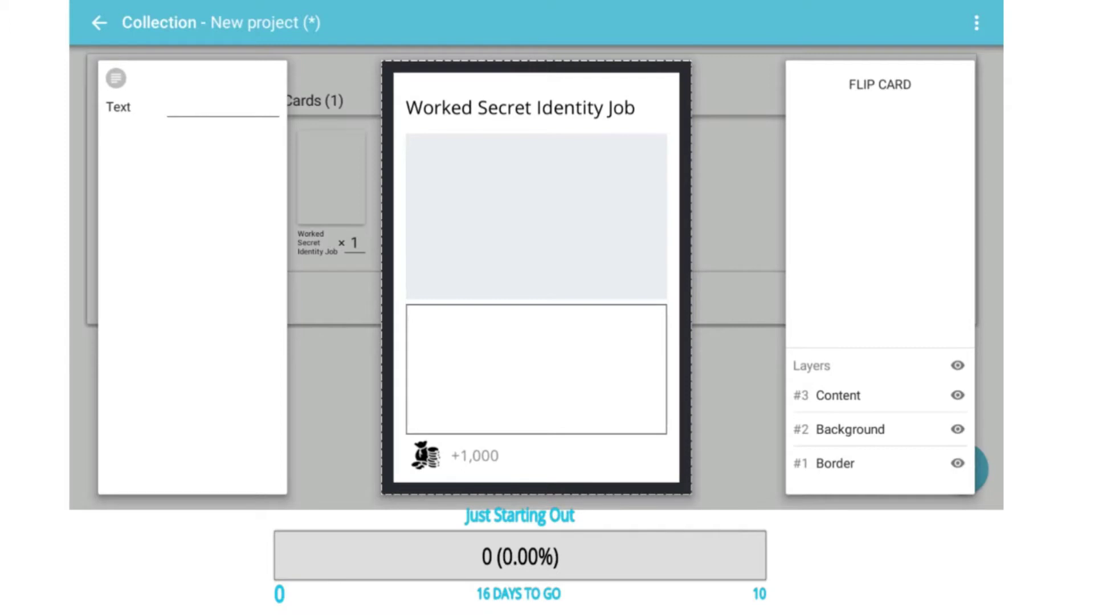
{"action": "key", "text": "ctrl+v"}
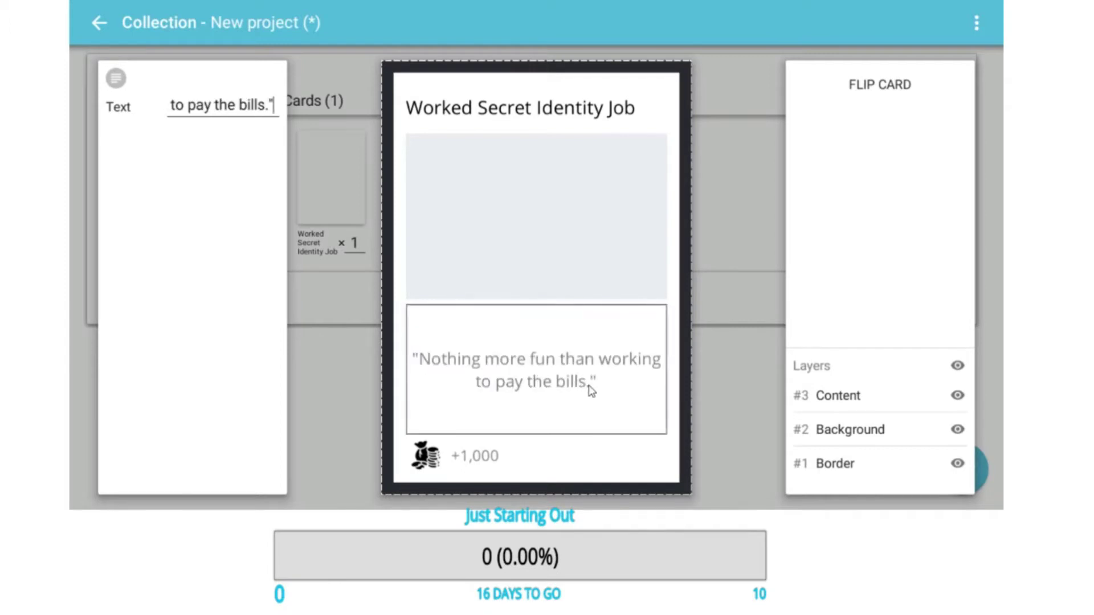
{"action": "left_click", "coordinate": [712, 377]}
{"action": "type", "text": "12"}
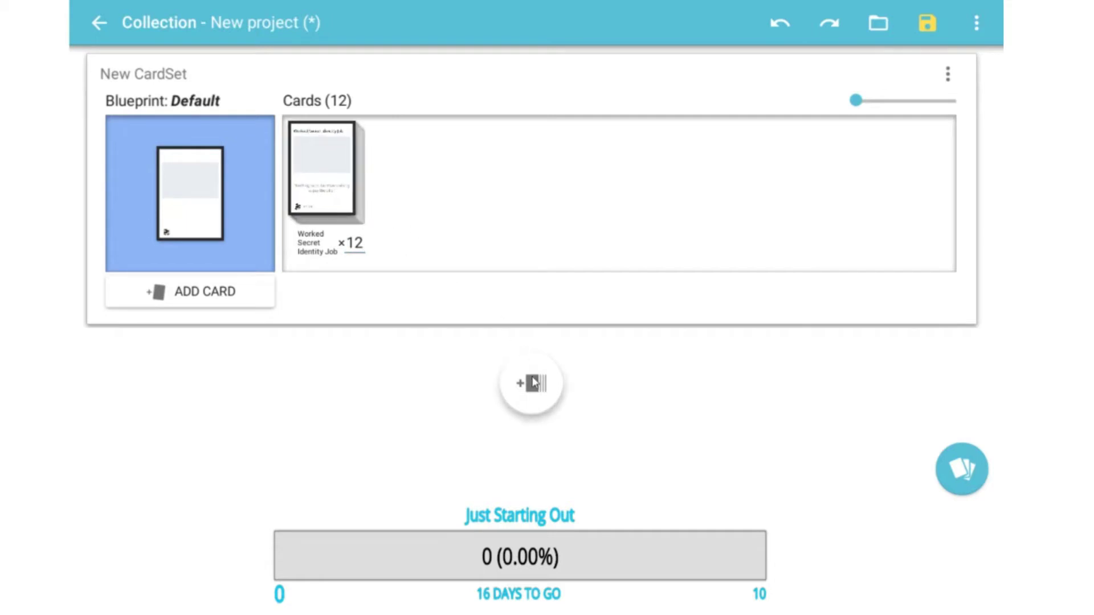
Add a new card to the set and title it "Bonus for Amazing Job Performance".
{"action": "left_click", "coordinate": [189, 288]}
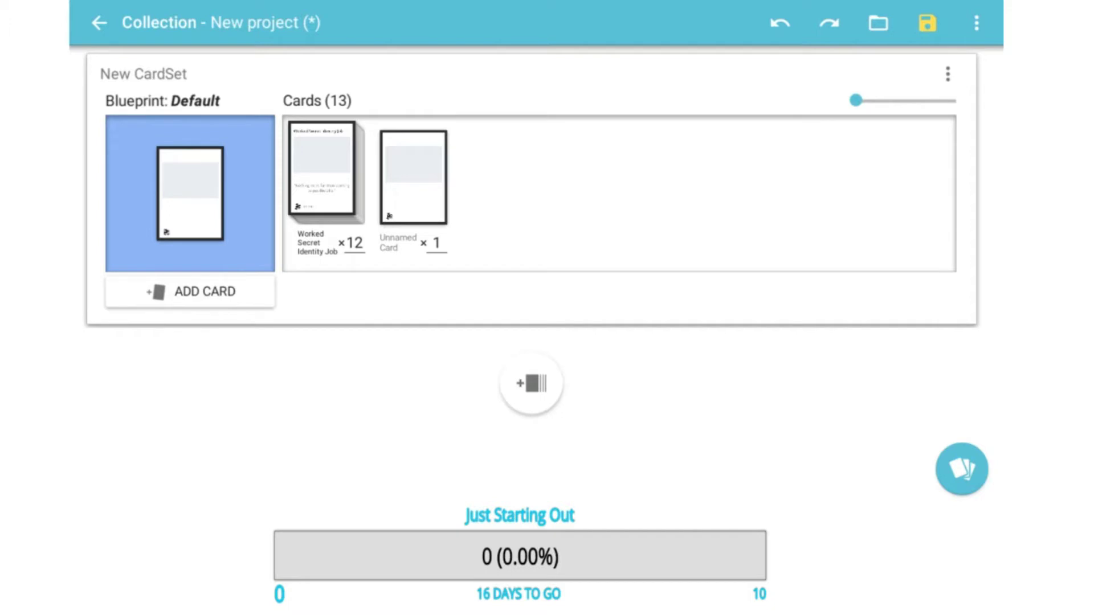
{"action": "left_click", "coordinate": [416, 174]}
{"action": "left_click", "coordinate": [488, 107]}
{"action": "type", "text": "Bonus for Amazing Job Performance"}
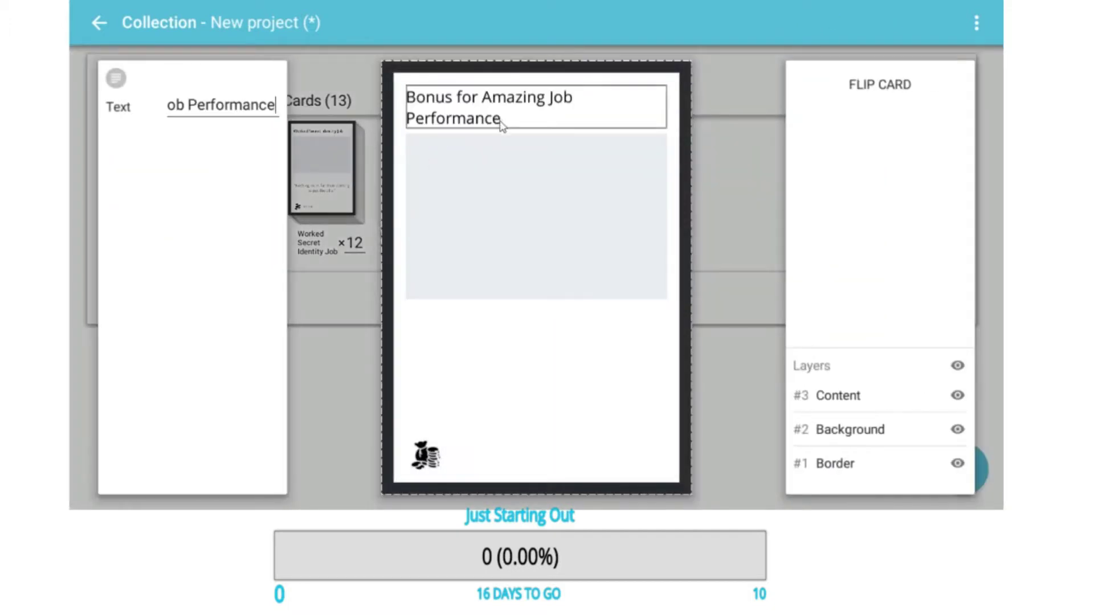
{"action": "left_click", "coordinate": [735, 192]}
Give the bonus card the footer text "+2,000" and the quoted description "No one noticed how I did that, right?".
{"action": "left_click", "coordinate": [445, 188]}
{"action": "left_click", "coordinate": [465, 468]}
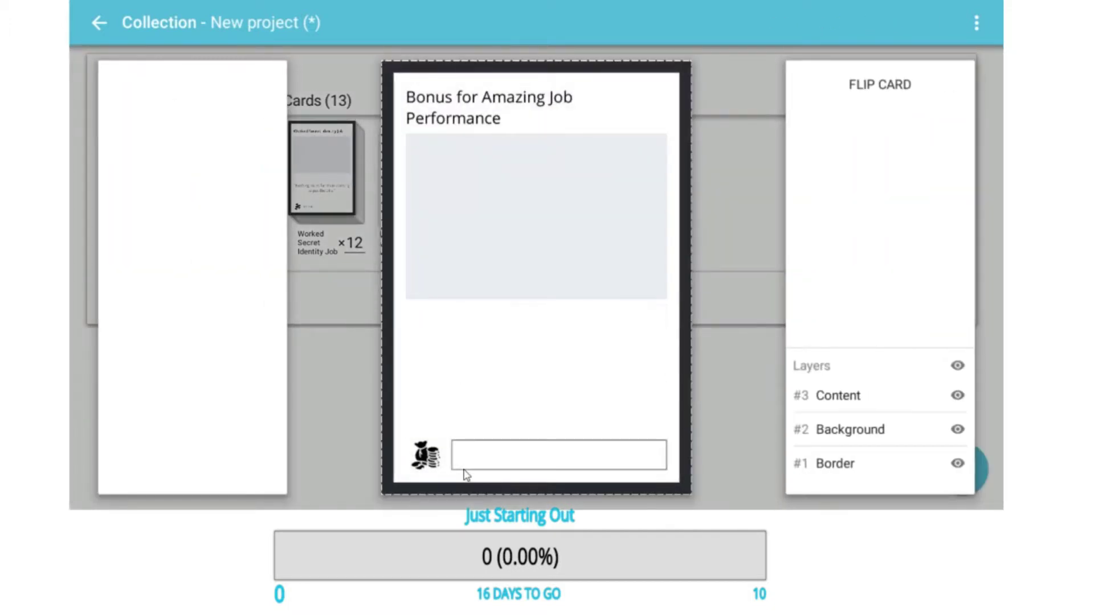
{"action": "type", "text": "+2,000"}
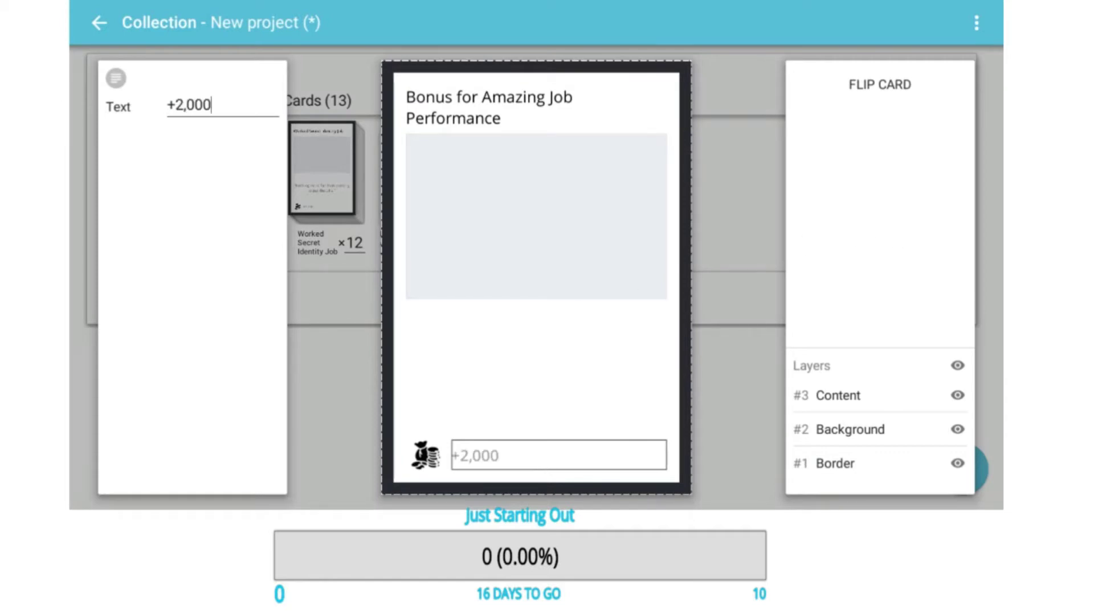
{"action": "left_click", "coordinate": [496, 354]}
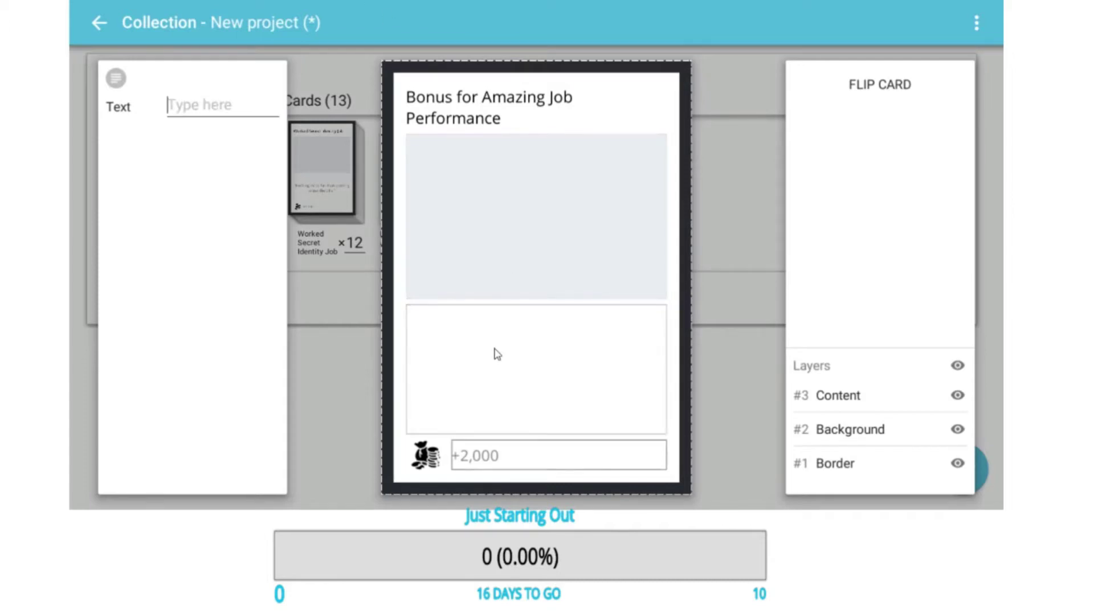
{"action": "type", "text": "\"No one noticed how I did that, right?\""}
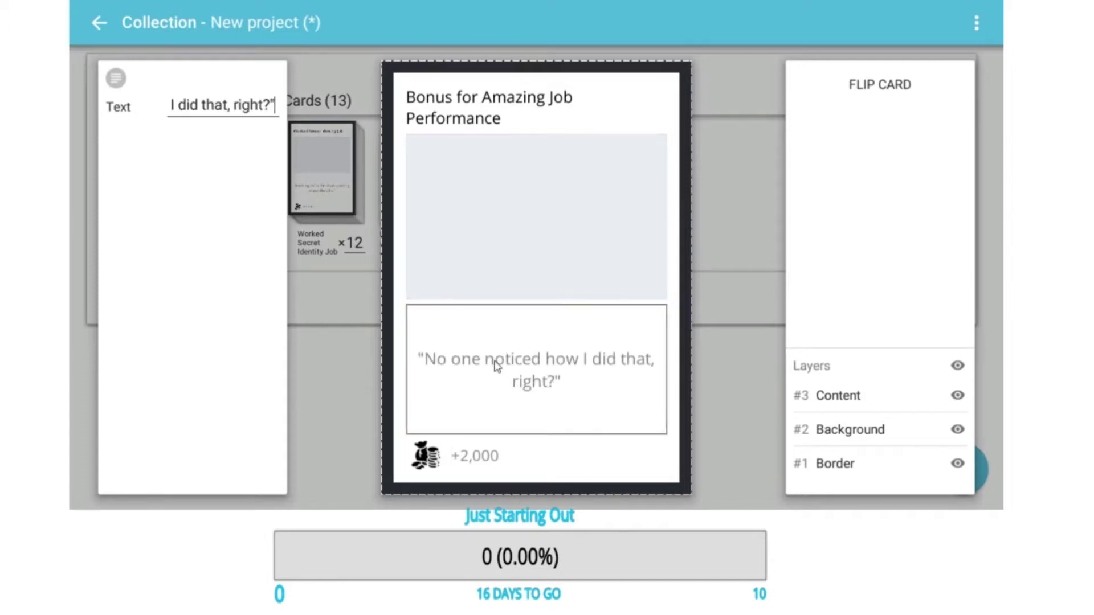
{"action": "left_click", "coordinate": [718, 349]}
Review both finished cards and set the quantity of the bonus card to 12.
{"action": "left_click", "coordinate": [325, 194]}
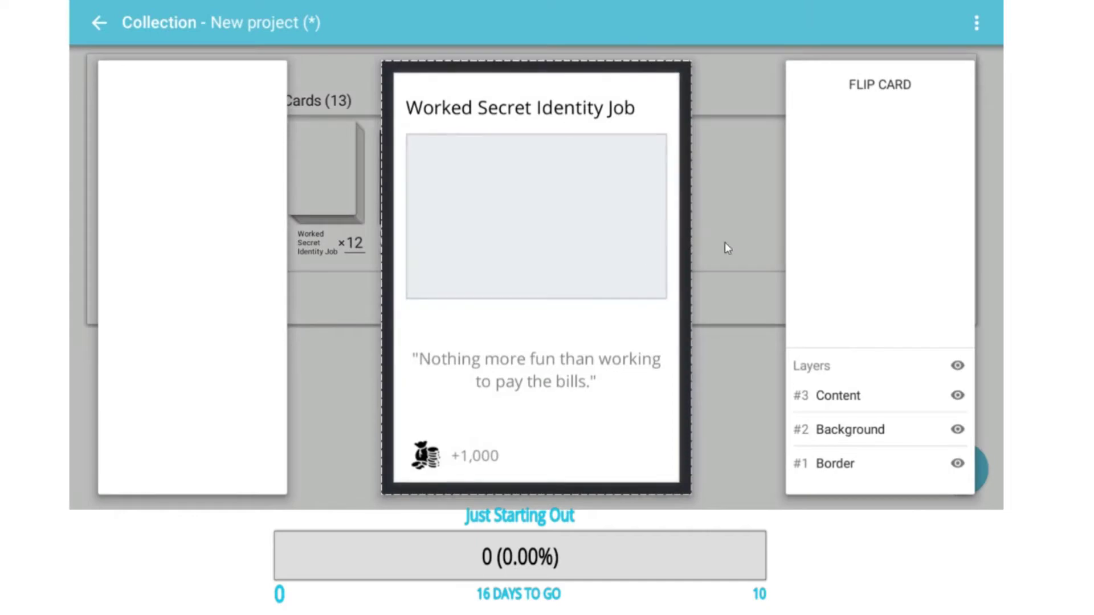
{"action": "left_click", "coordinate": [725, 244]}
{"action": "left_click", "coordinate": [416, 200]}
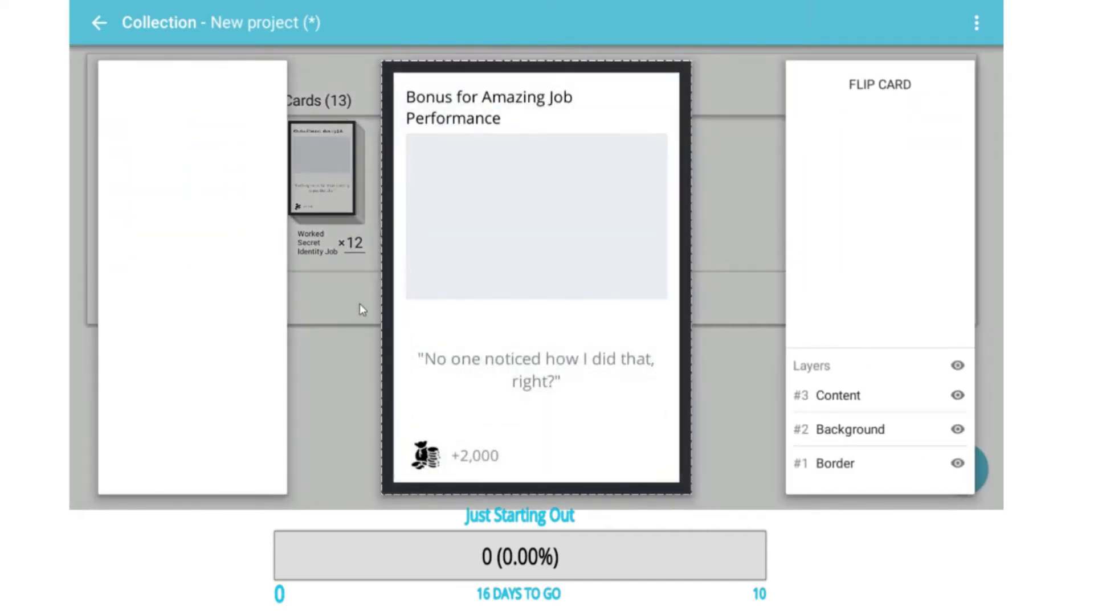
{"action": "left_click", "coordinate": [715, 280]}
{"action": "type", "text": "12"}
{"action": "left_click", "coordinate": [579, 249]}
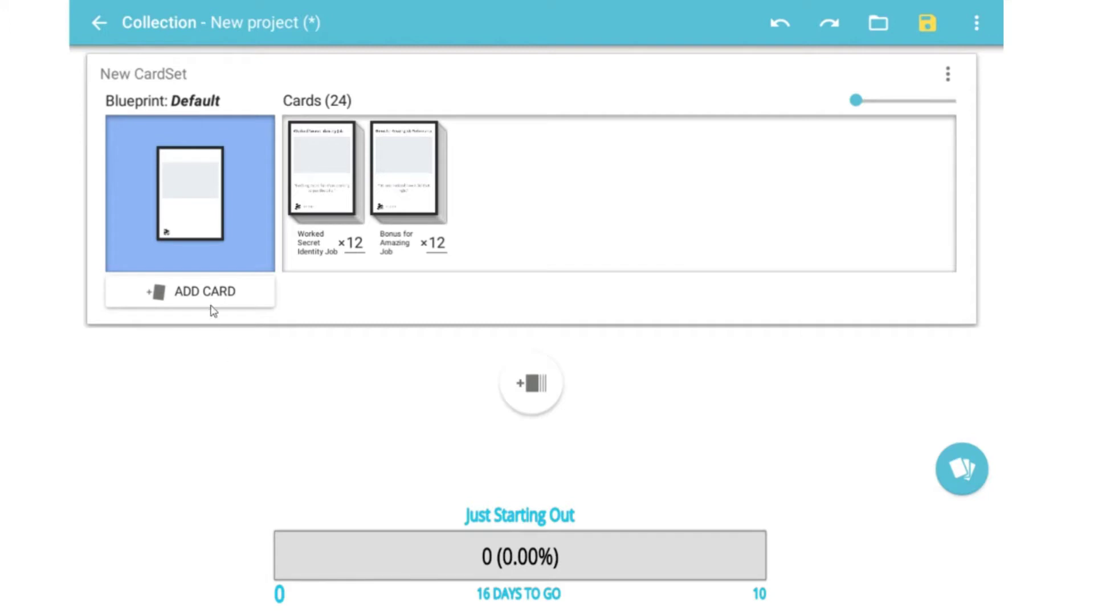
Add a second card set based on the Default blueprint.
{"action": "left_click", "coordinate": [536, 381]}
{"action": "right_click", "coordinate": [557, 277]}
{"action": "left_click", "coordinate": [559, 276]}
{"action": "left_click", "coordinate": [570, 365]}
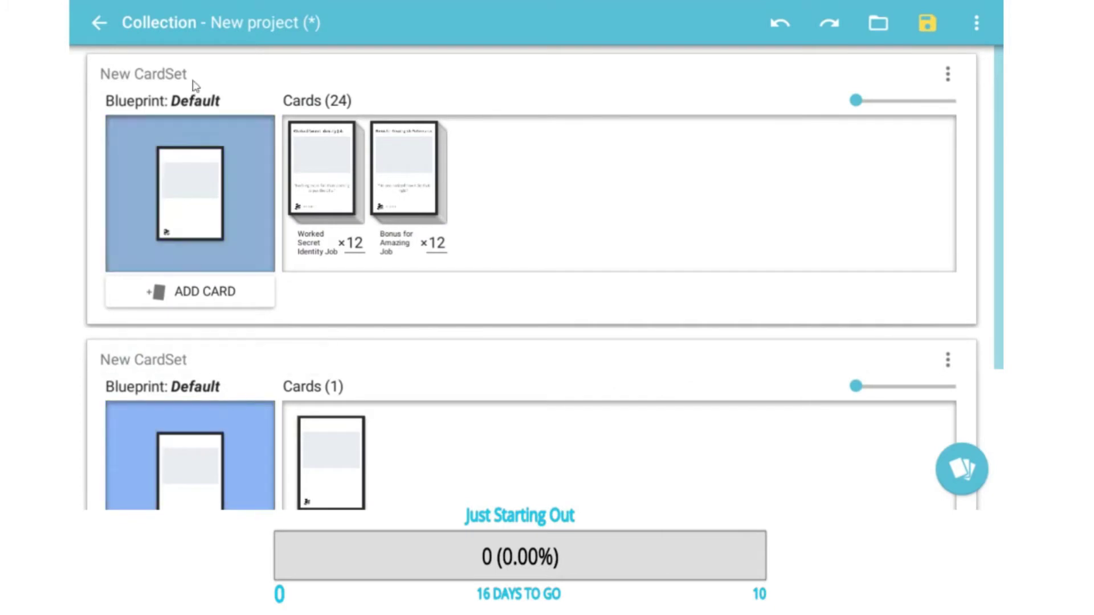
Rename the first card set as "Basic Money Cards".
{"action": "left_click", "coordinate": [196, 75]}
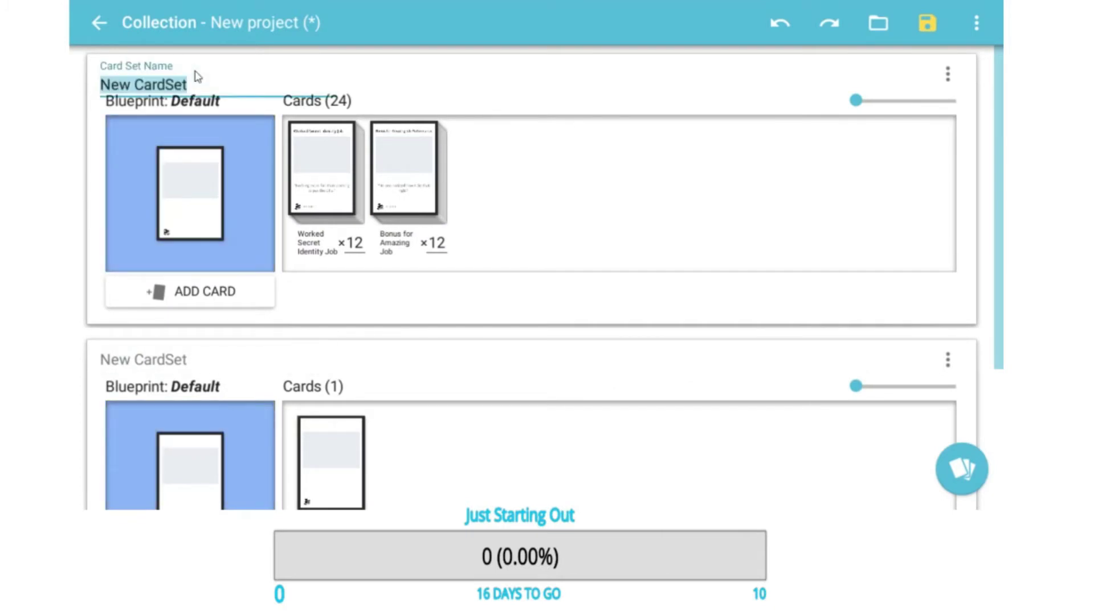
{"action": "type", "text": "Bas"}
{"action": "type", "text": "ic St"}
{"action": "key", "text": "BackSpace"}
{"action": "key", "text": "BackSpace"}
{"action": "key", "text": "BackSpace"}
{"action": "type", "text": "Money Cards"}
{"action": "key", "text": "Return"}
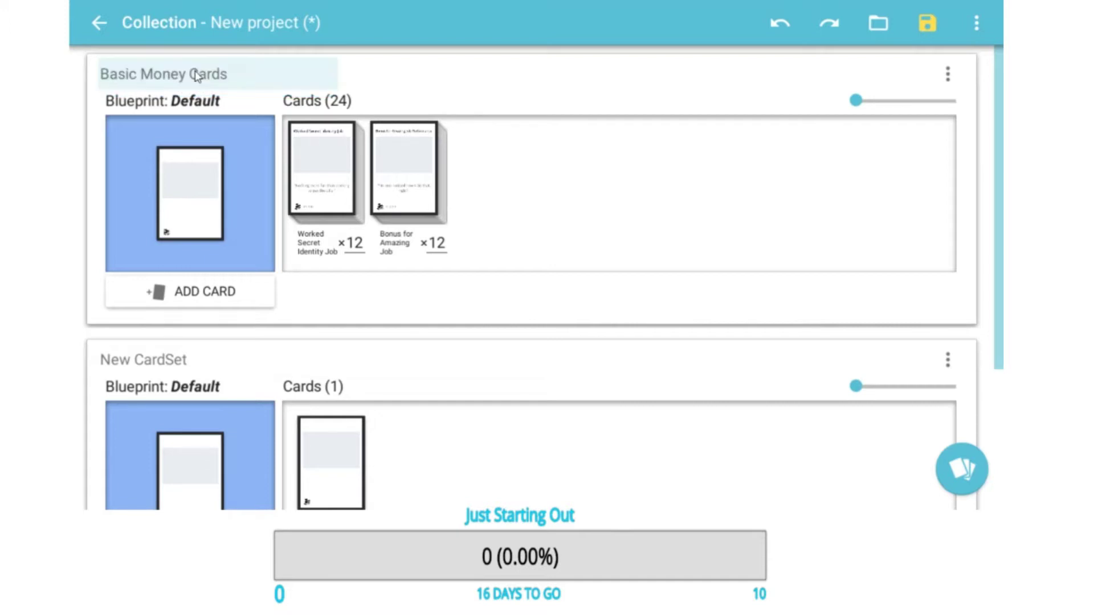
Rename the first set's blueprint as "Basic Money Cards" and apply the change.
{"action": "left_click", "coordinate": [176, 116]}
{"action": "left_click", "coordinate": [236, 25]}
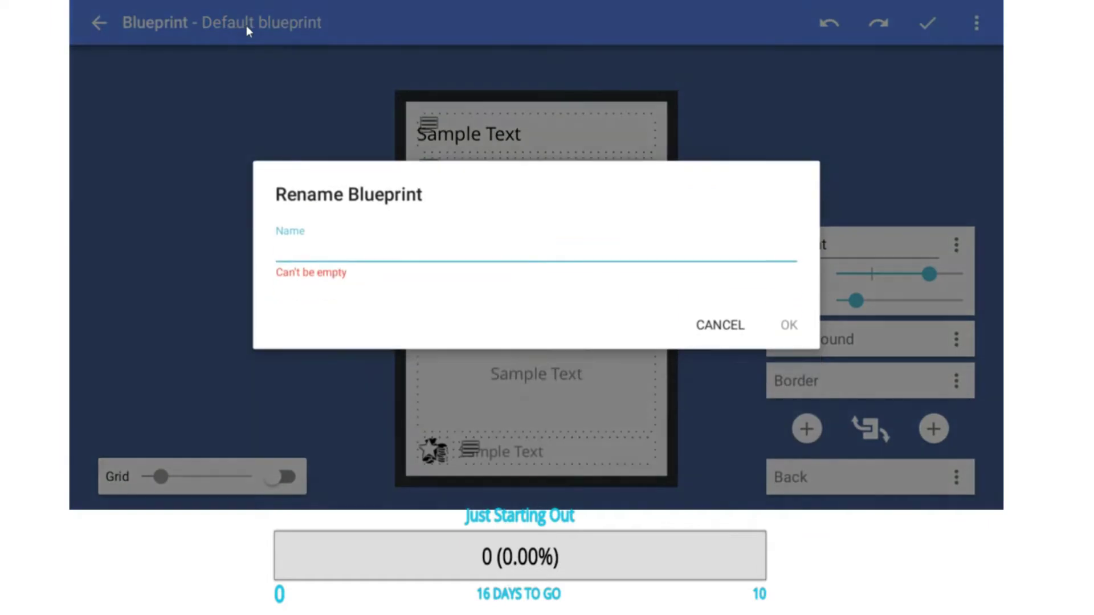
{"action": "type", "text": "Basic Money Cards"}
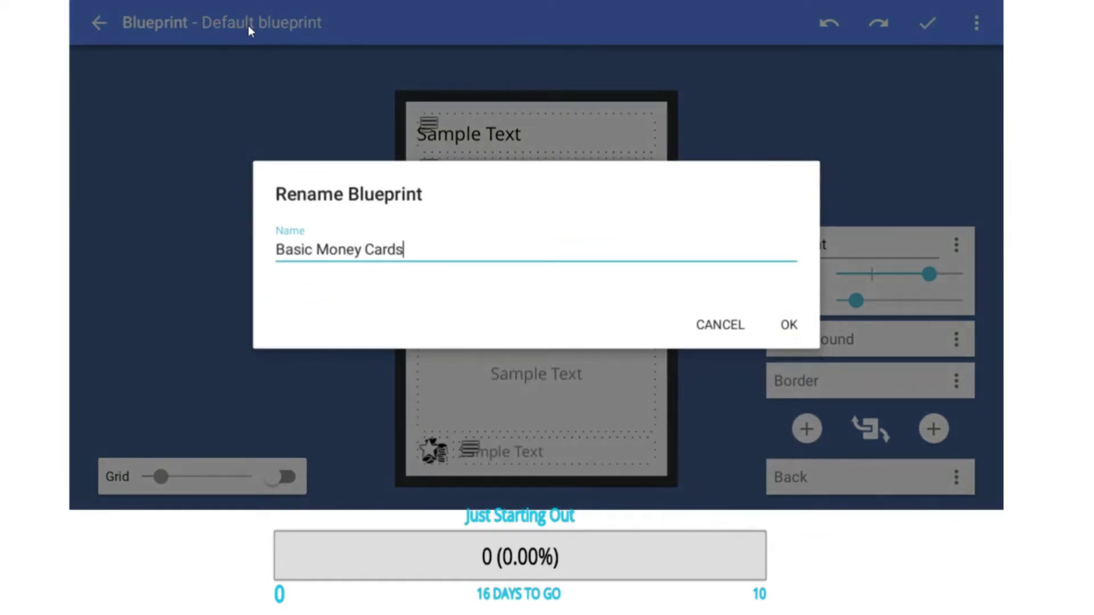
{"action": "key", "text": "Return"}
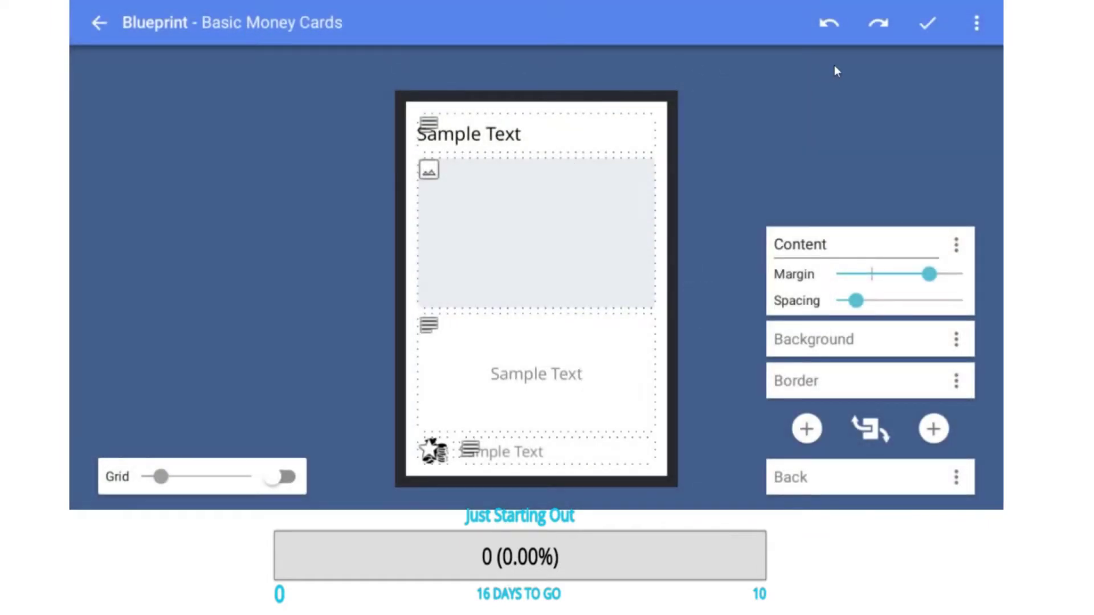
{"action": "left_click", "coordinate": [935, 27]}
Rename the second card set as "Basic Attack".
{"action": "left_click", "coordinate": [217, 371]}
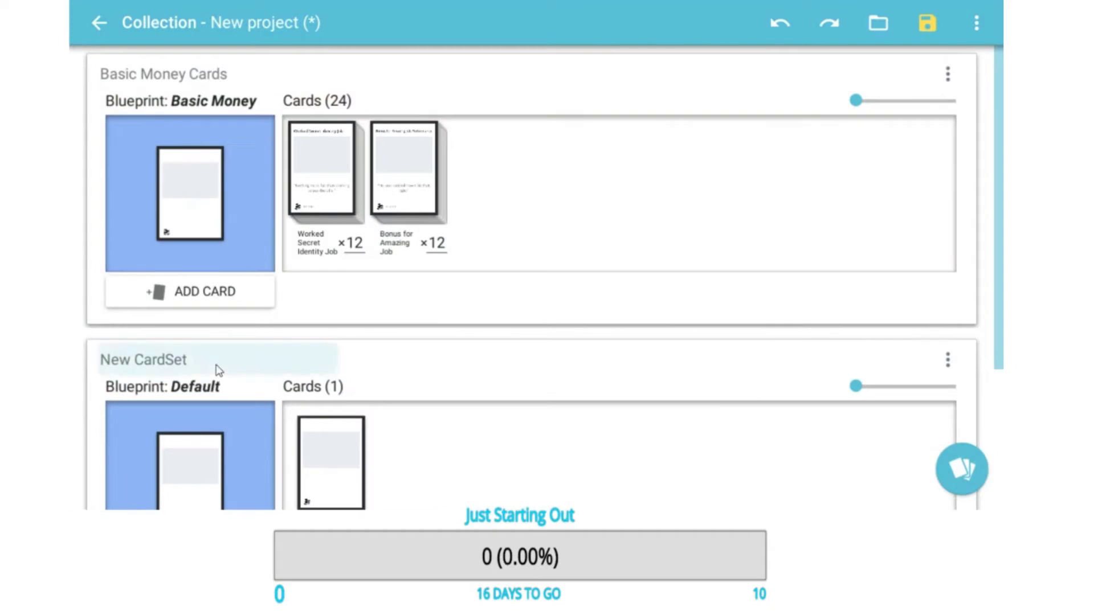
{"action": "type", "text": "B"}
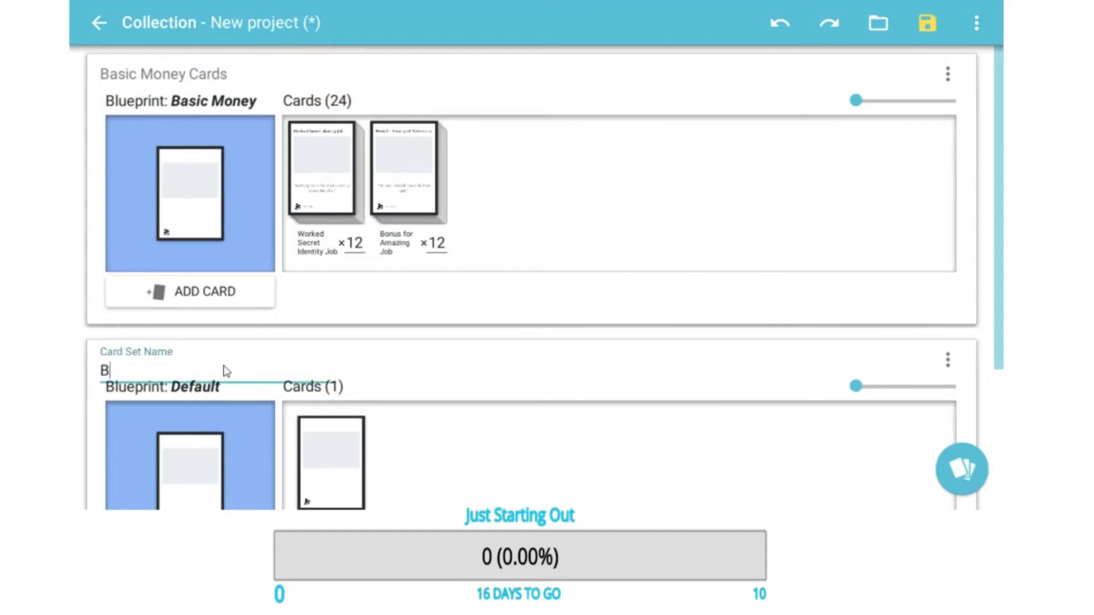
{"action": "type", "text": "asic Attack"}
{"action": "key", "text": "Return"}
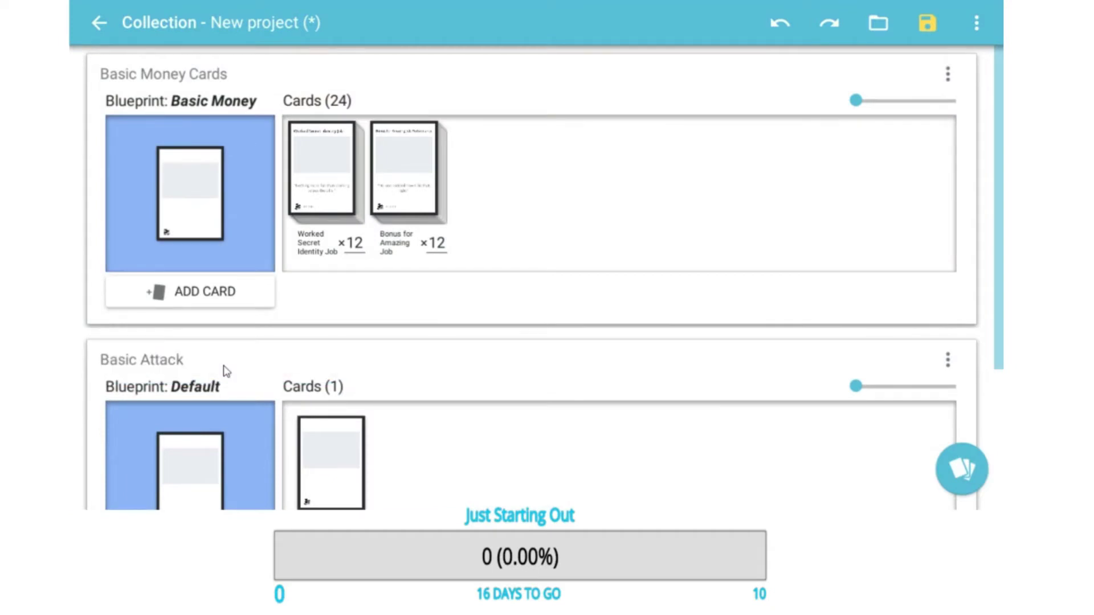
Rename the second set's blueprint as "Basic Attack".
{"action": "left_click", "coordinate": [207, 407]}
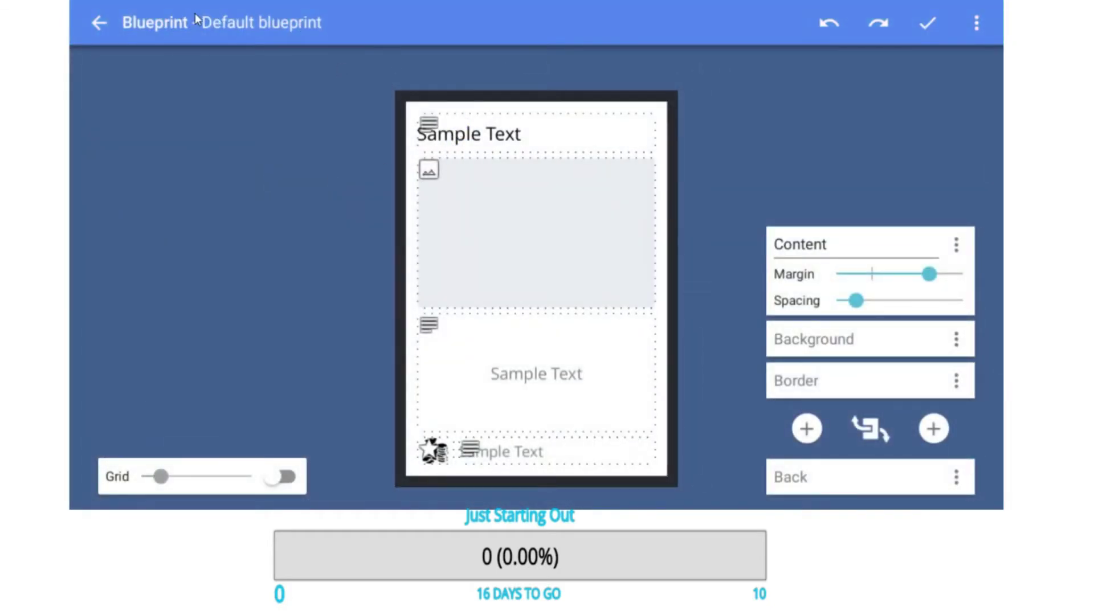
{"action": "left_click", "coordinate": [221, 20]}
{"action": "type", "text": "Basic Attack"}
{"action": "key", "text": "Return"}
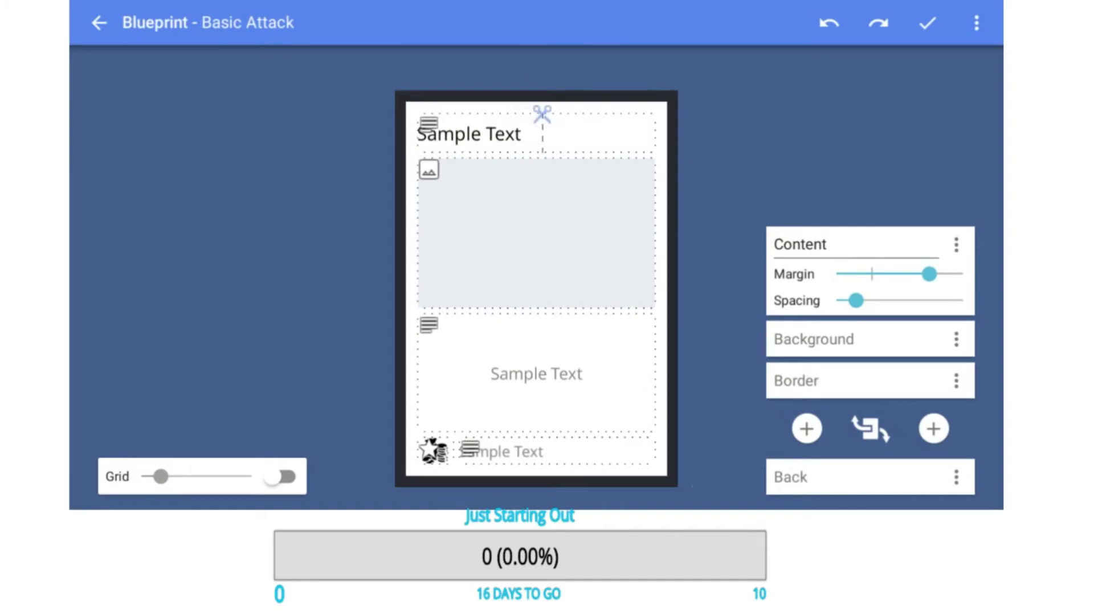
Using the grid as a guide, split two narrow fields off the end of the blueprint's title row.
{"action": "left_click", "coordinate": [278, 478]}
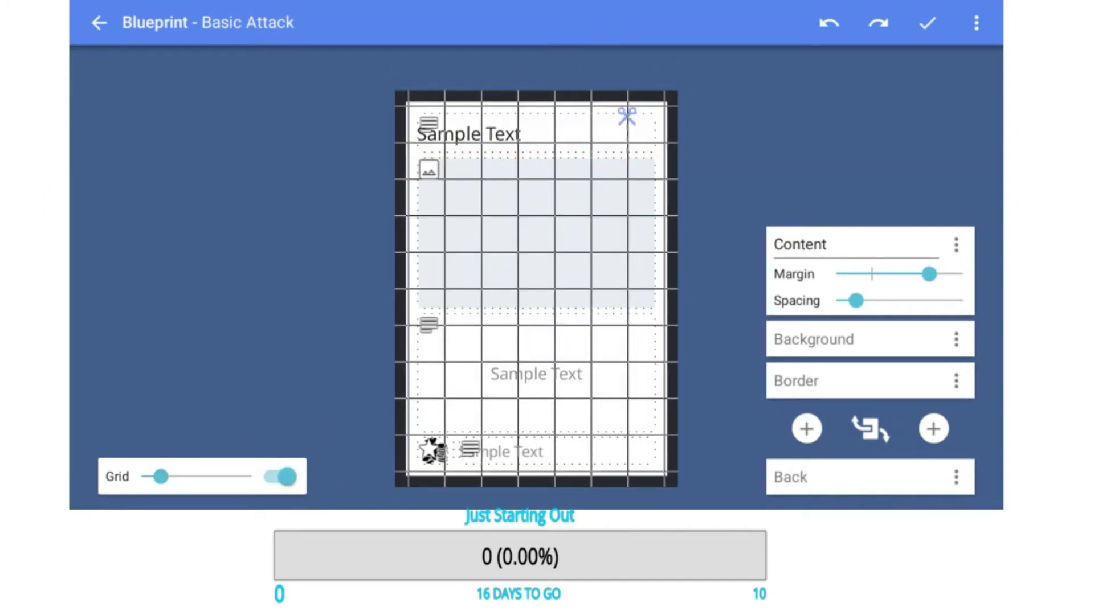
{"action": "left_click", "coordinate": [627, 118]}
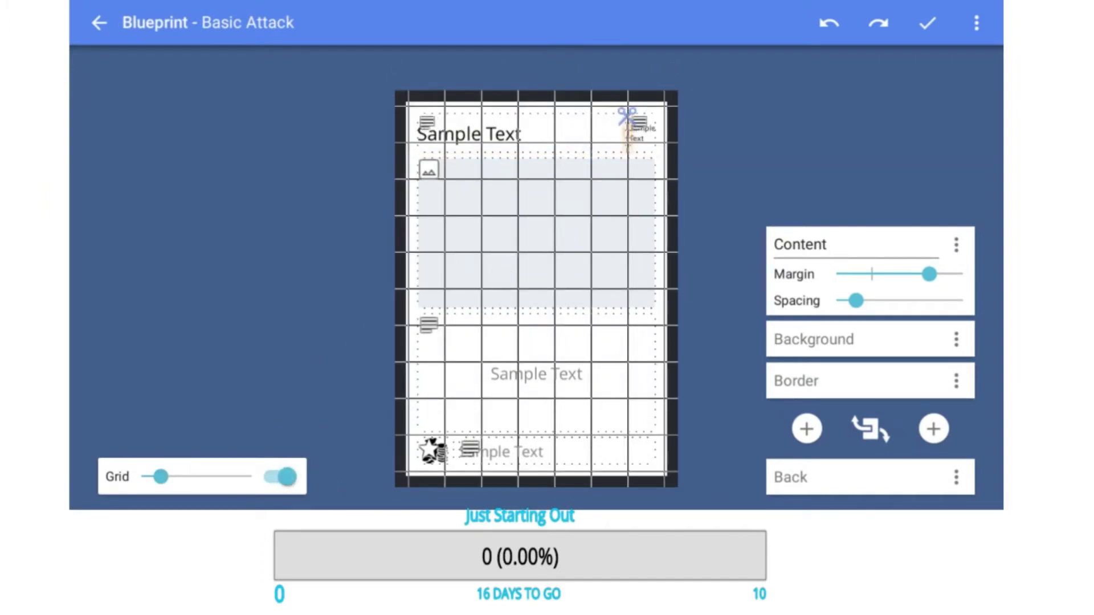
{"action": "left_click", "coordinate": [591, 118]}
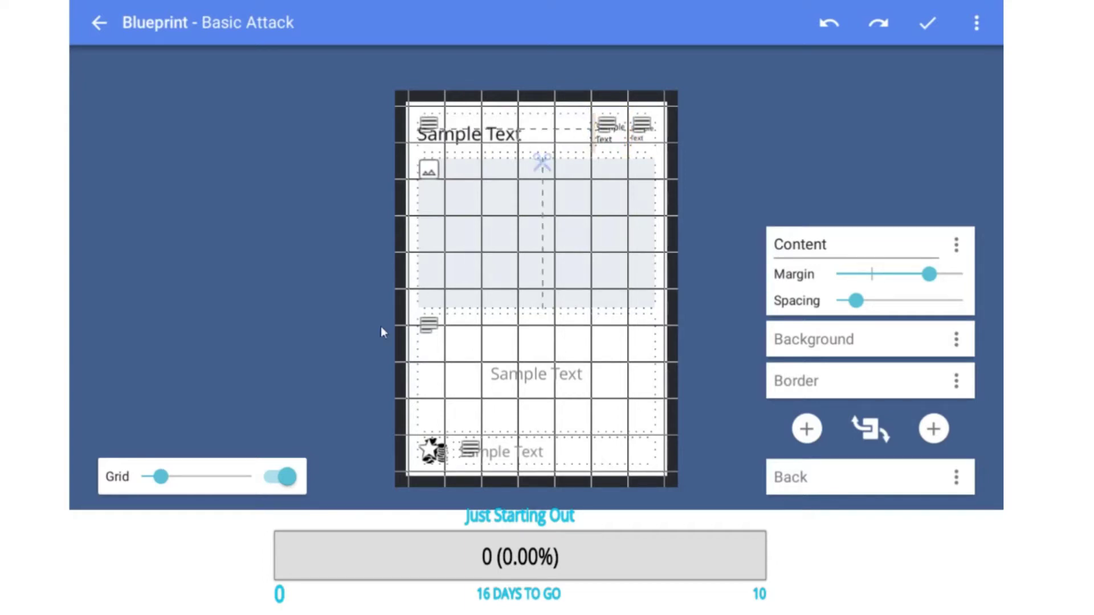
{"action": "left_click", "coordinate": [275, 477]}
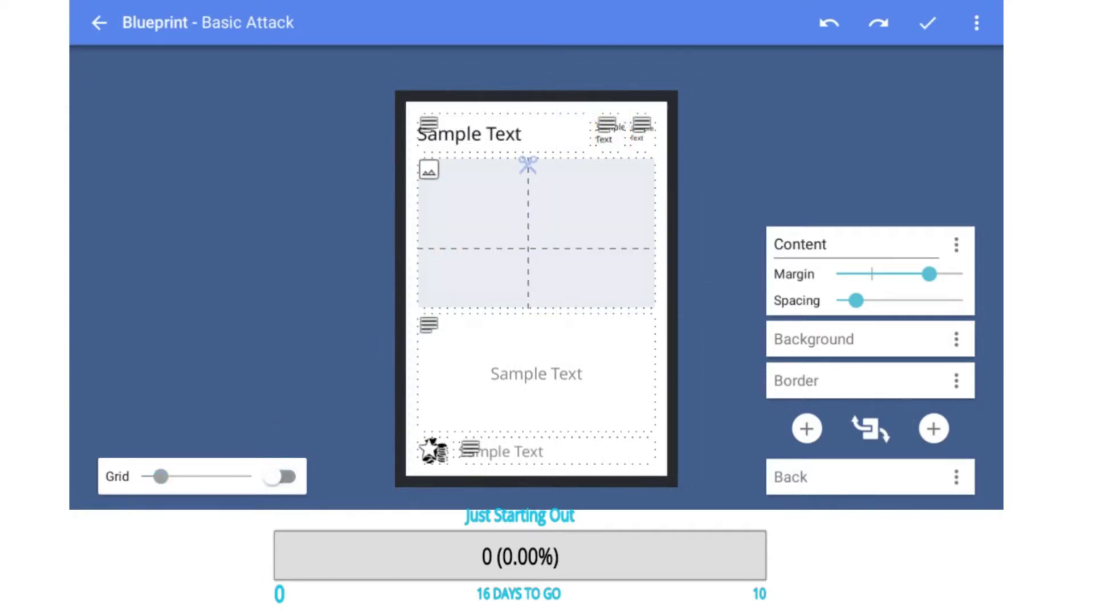
Right-align the narrow text field beside the title and set its font size to 18.
{"action": "left_click", "coordinate": [614, 141]}
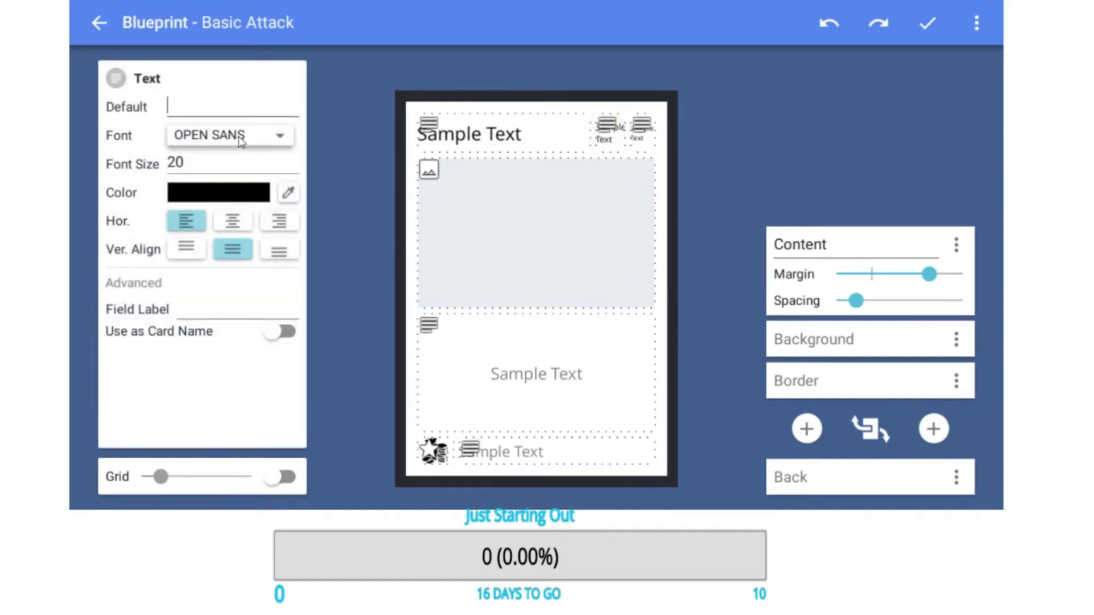
{"action": "left_click", "coordinate": [272, 225]}
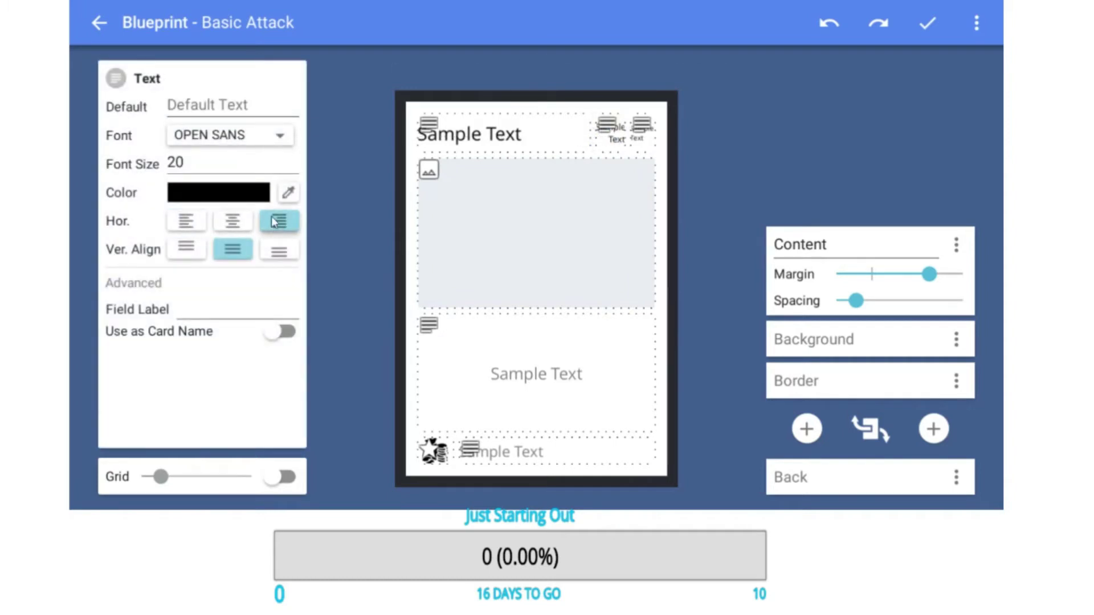
{"action": "double_click", "coordinate": [188, 165]}
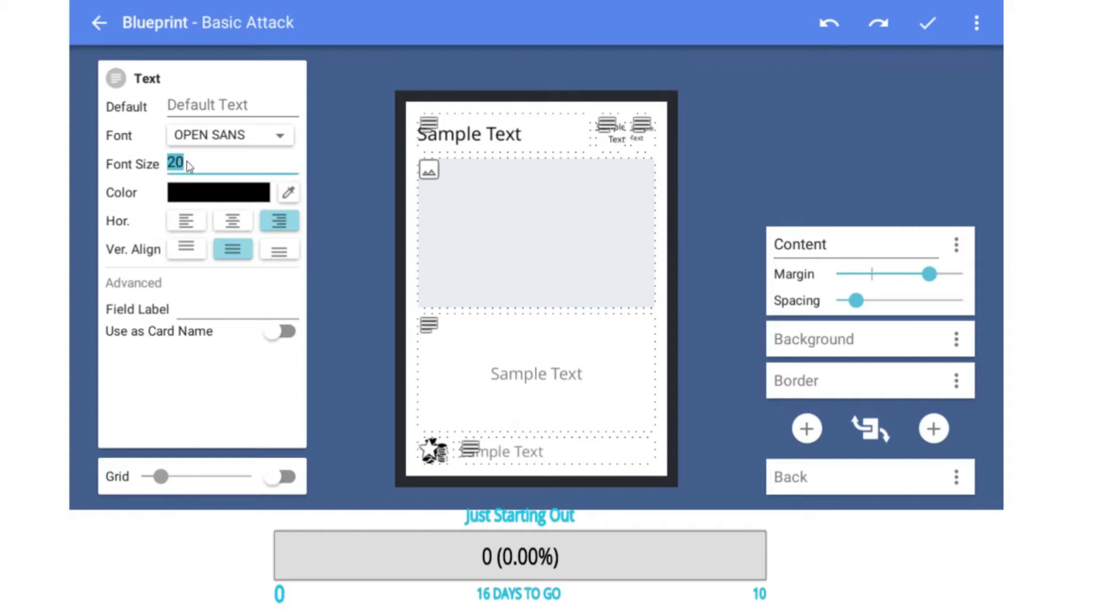
{"action": "type", "text": "18"}
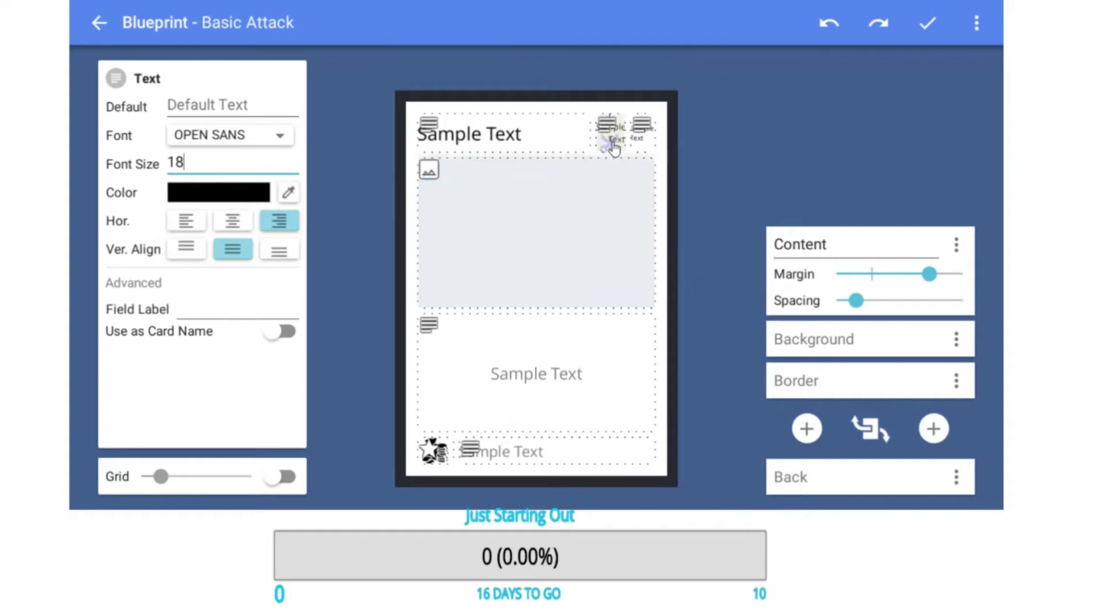
Convert the last field of the title row to an icon, with a yellow st1_energy symbol as its default.
{"action": "left_click", "coordinate": [640, 144]}
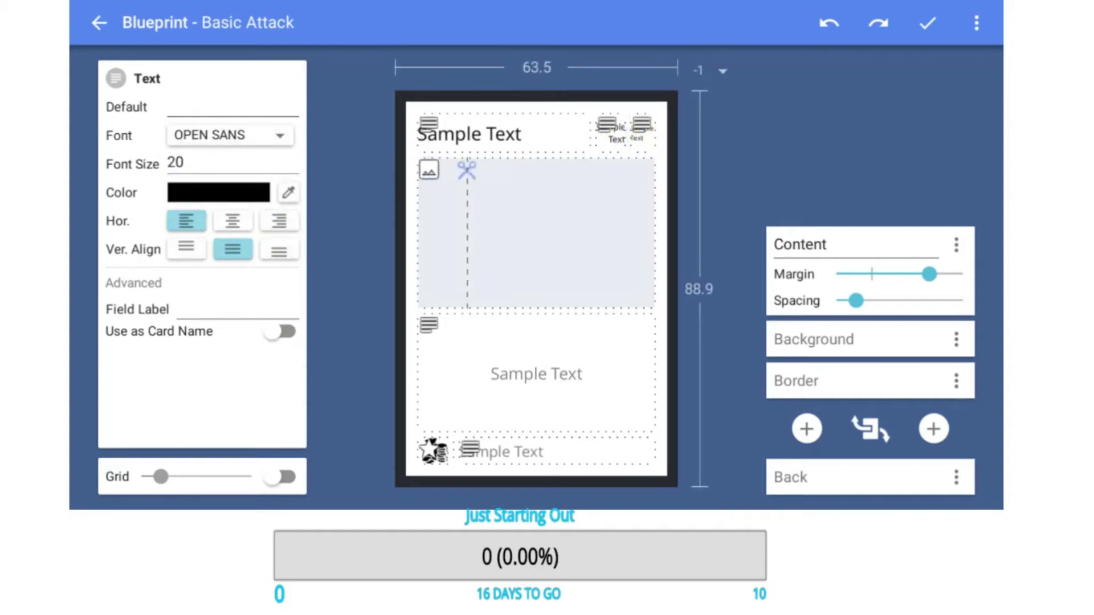
{"action": "left_click", "coordinate": [640, 147]}
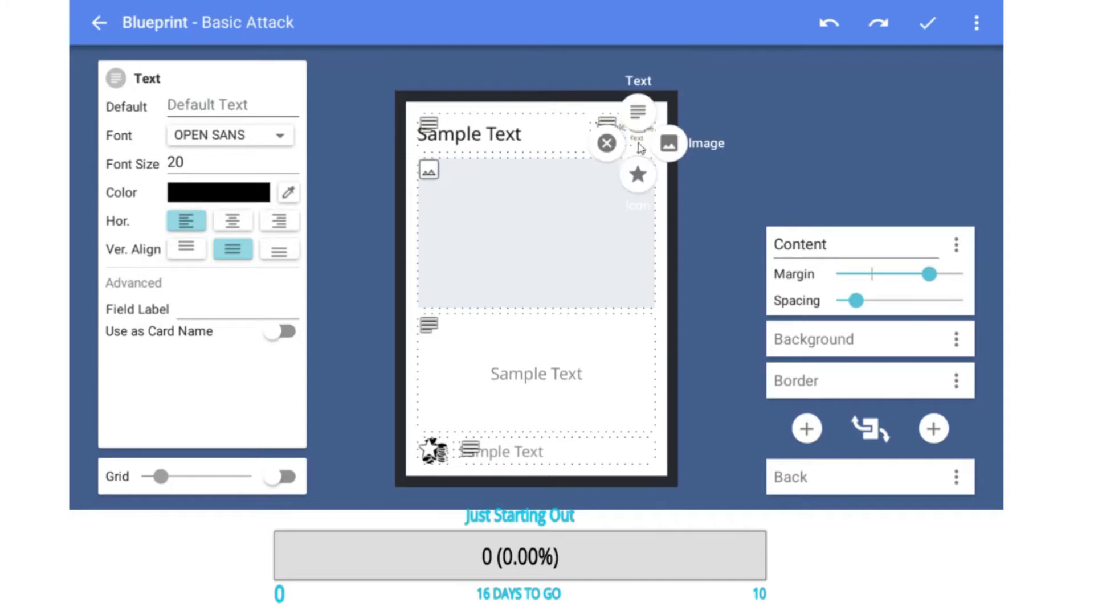
{"action": "left_click", "coordinate": [637, 173]}
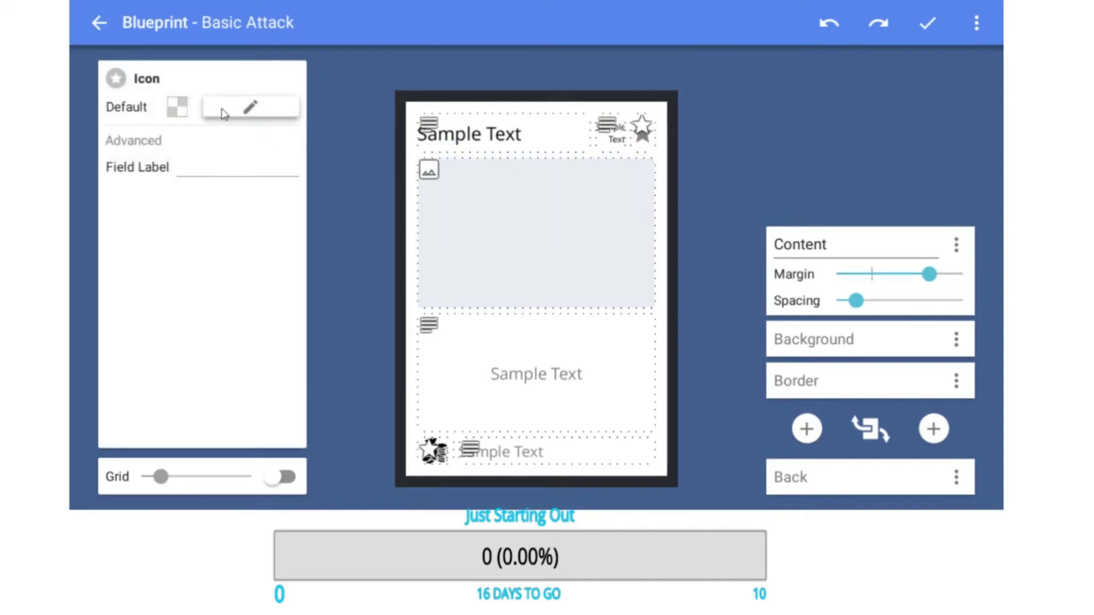
{"action": "left_click", "coordinate": [239, 108]}
{"action": "left_click", "coordinate": [678, 187]}
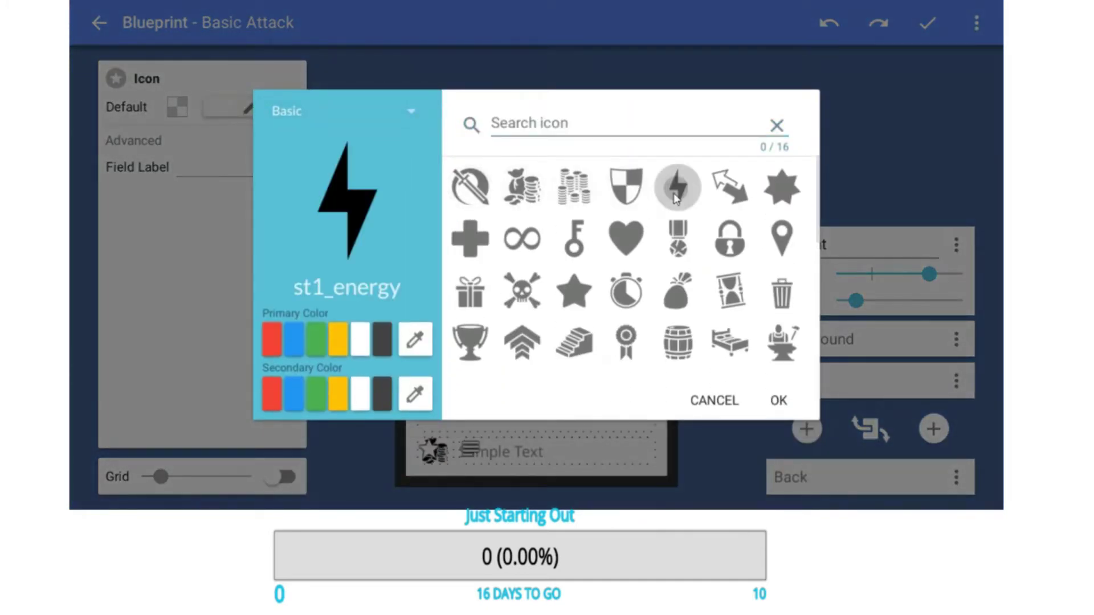
{"action": "left_click", "coordinate": [790, 405]}
{"action": "left_click", "coordinate": [238, 114]}
{"action": "left_click", "coordinate": [338, 339]}
{"action": "left_click", "coordinate": [776, 398]}
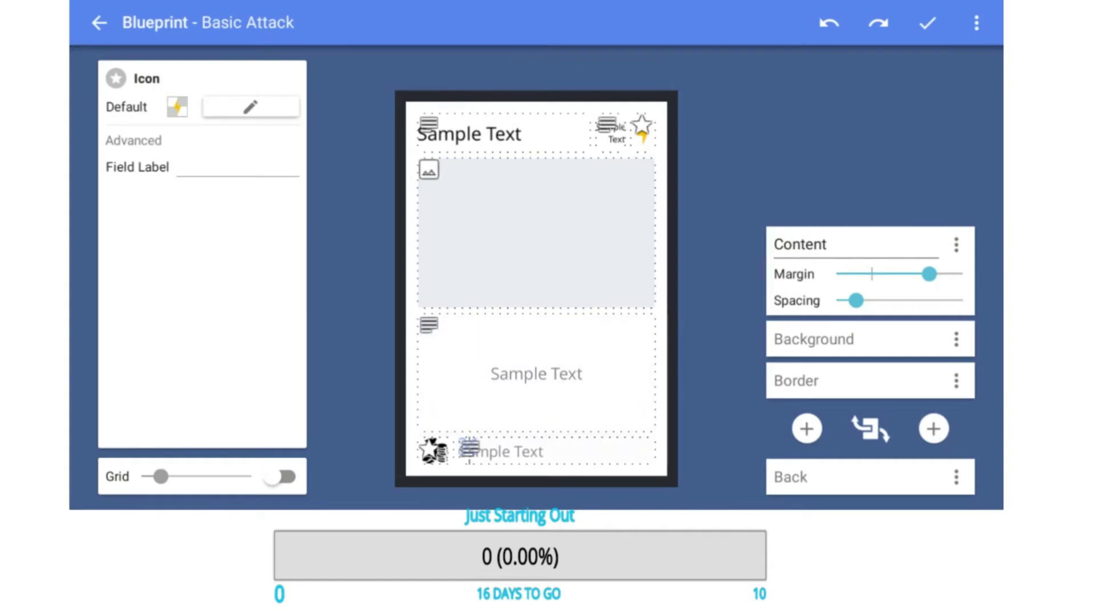
Merge the bottom row's fields and split the row again at the first grid line inside it, leaving a narrow icon field.
{"action": "left_click_drag", "start_coordinate": [436, 450], "coordinate": [455, 454]}
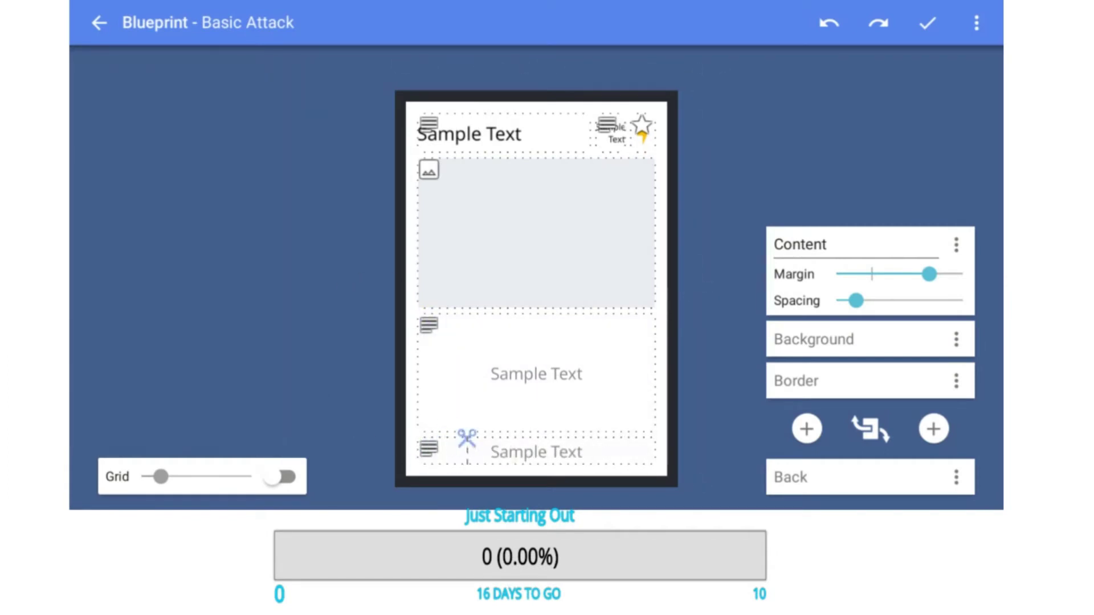
{"action": "left_click", "coordinate": [829, 26]}
{"action": "left_click", "coordinate": [283, 476]}
{"action": "left_click_drag", "start_coordinate": [434, 461], "coordinate": [447, 442]}
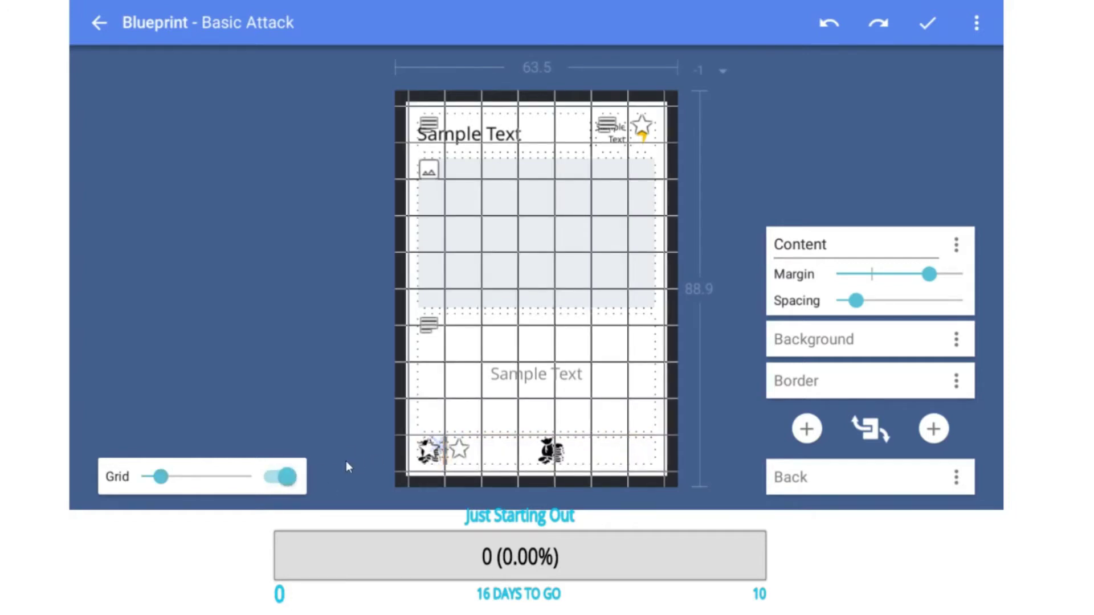
{"action": "left_click", "coordinate": [283, 477]}
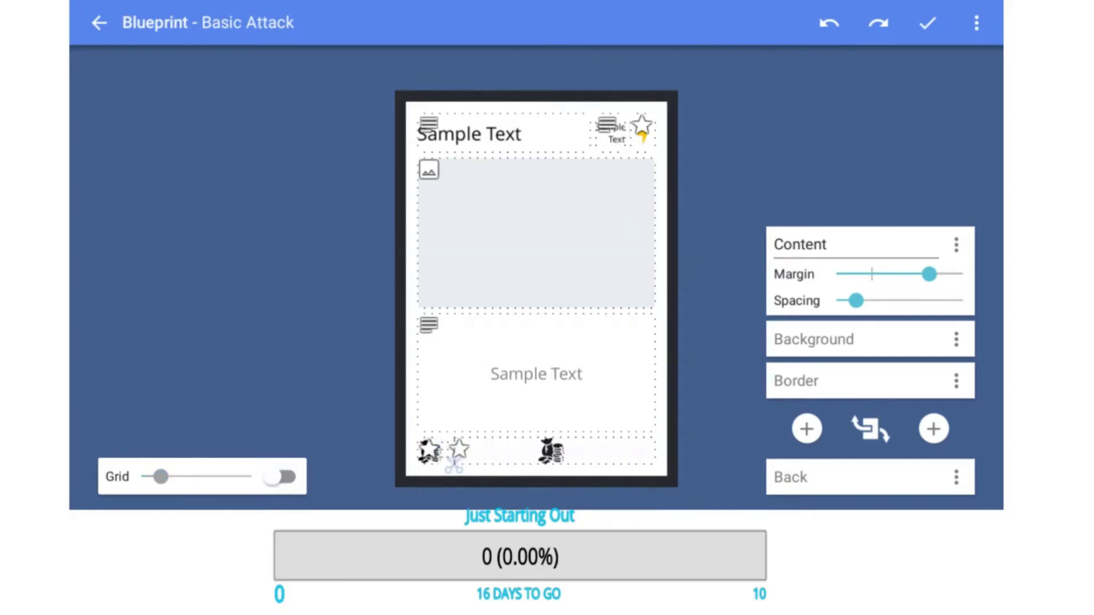
Convert the wide bottom field to left-aligned text in Open Sans at font size 18.
{"action": "left_click", "coordinate": [525, 456]}
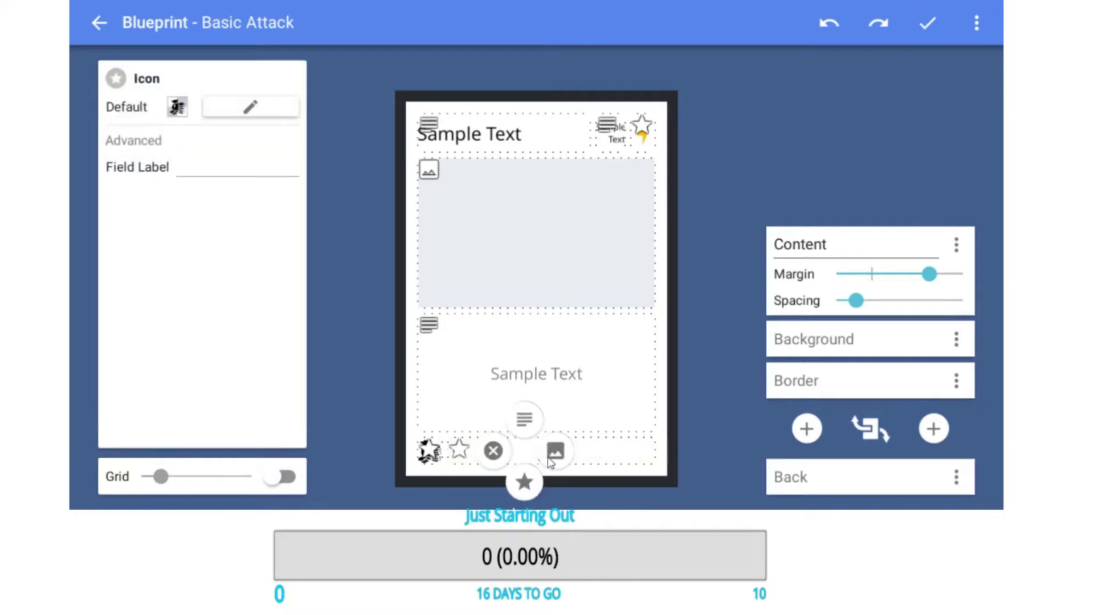
{"action": "left_click", "coordinate": [525, 420]}
{"action": "left_click", "coordinate": [520, 450]}
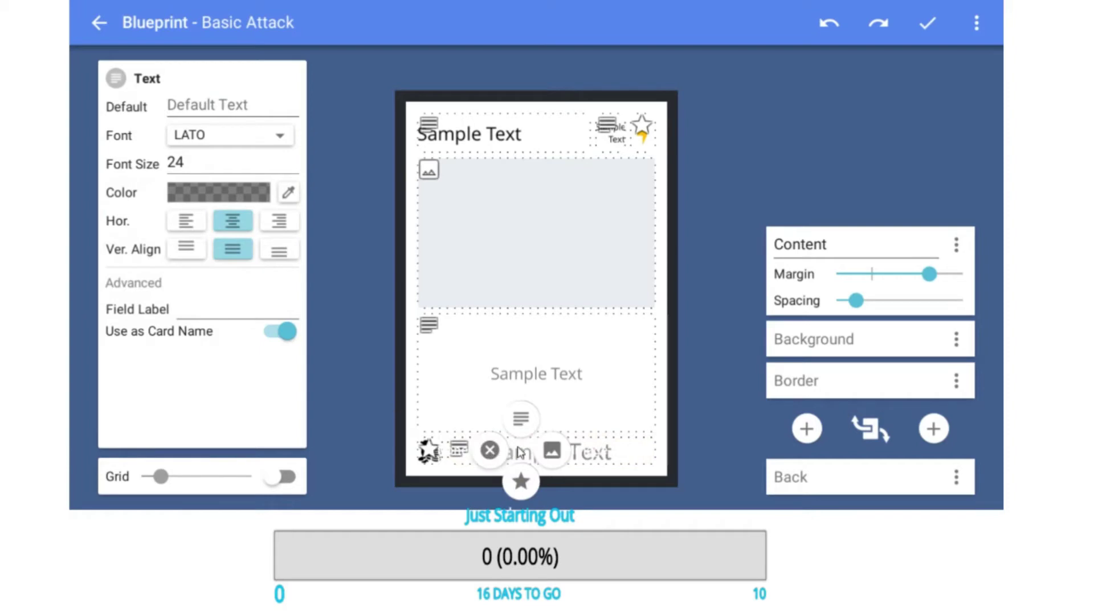
{"action": "left_click", "coordinate": [183, 221]}
{"action": "double_click", "coordinate": [176, 164]}
{"action": "type", "text": "18"}
{"action": "left_click", "coordinate": [191, 135]}
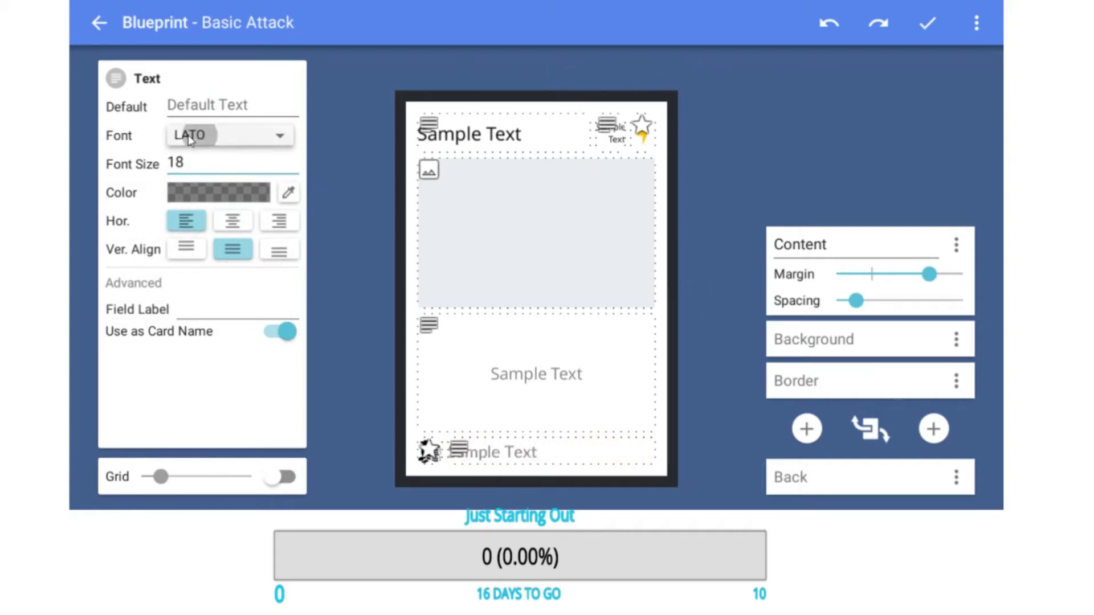
{"action": "left_click", "coordinate": [214, 249]}
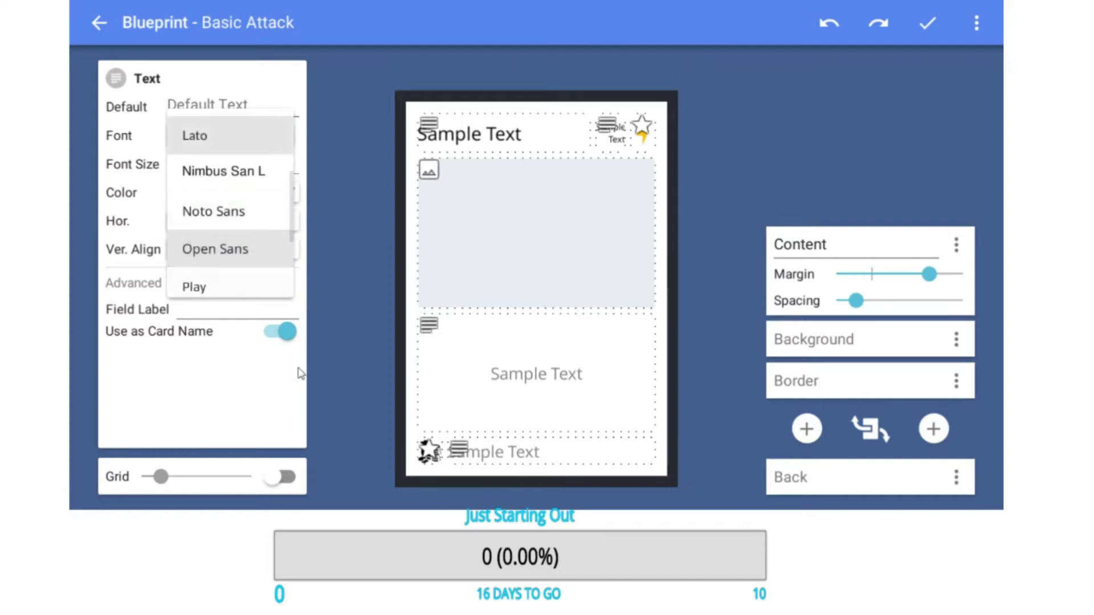
Set the title text to be used as the card name and apply the blueprint changes.
{"action": "left_click", "coordinate": [505, 135]}
{"action": "left_click", "coordinate": [283, 336]}
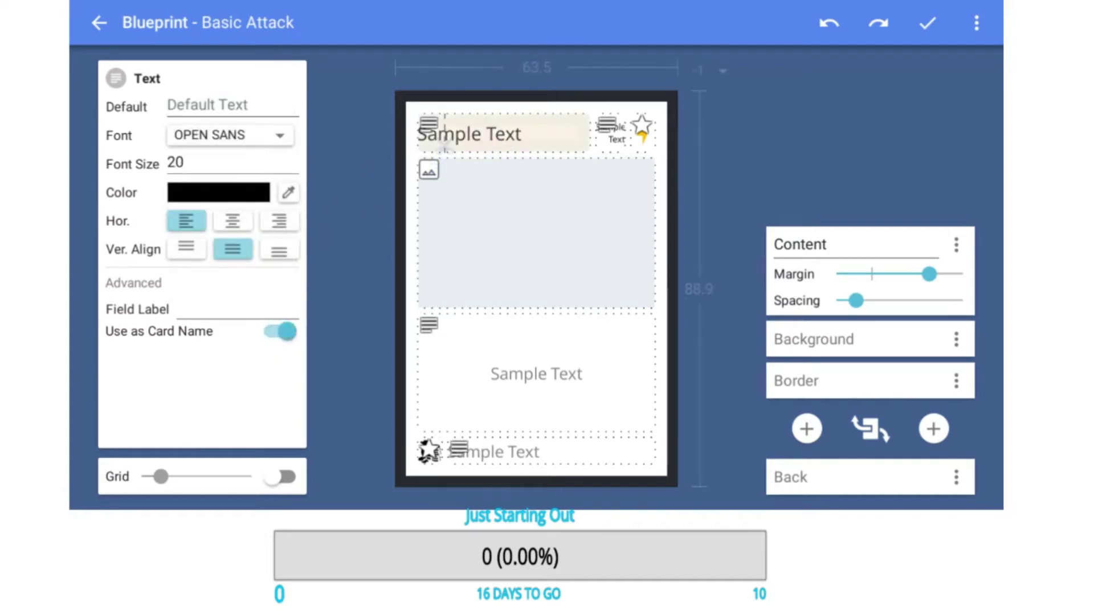
{"action": "left_click", "coordinate": [612, 142]}
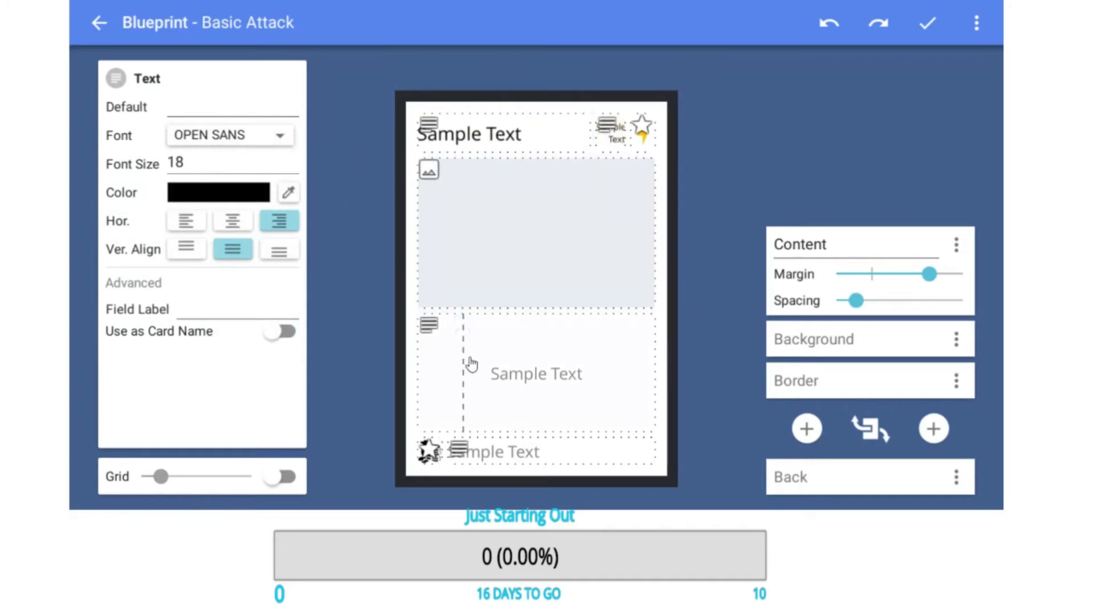
{"action": "left_click", "coordinate": [926, 24]}
Fill in the first Basic Attack card with energy value 1, title "Punch" and quote "Is this really the hardest that I can hit?".
{"action": "scroll", "coordinate": [342, 353], "scroll_direction": "down", "scroll_amount": 2}
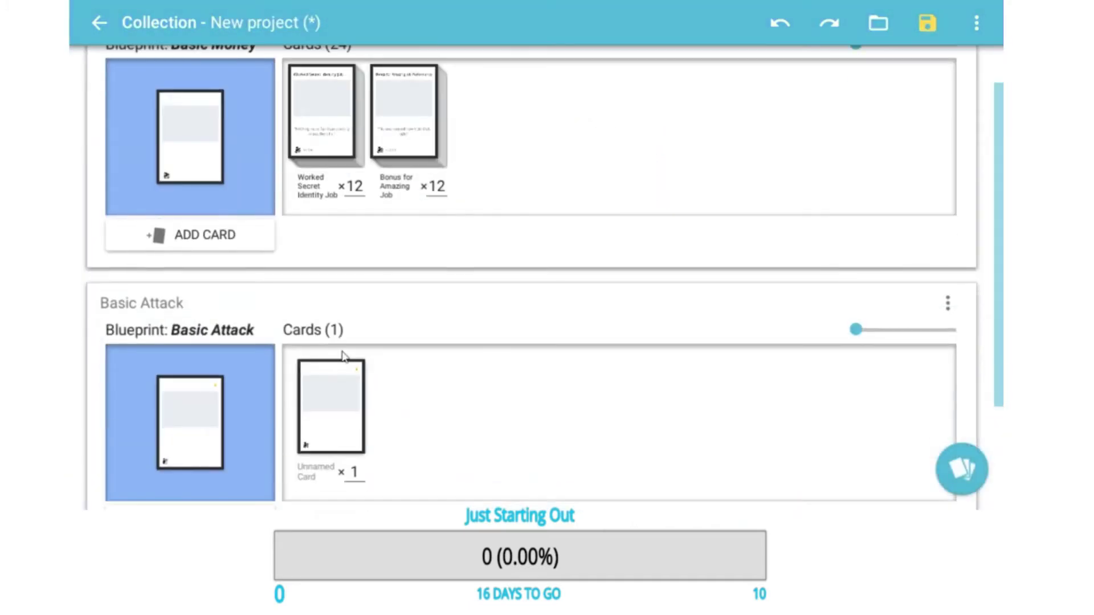
{"action": "left_click", "coordinate": [315, 383]}
{"action": "left_click", "coordinate": [628, 108]}
{"action": "type", "text": "1"}
{"action": "left_click", "coordinate": [539, 110]}
{"action": "type", "text": "Punch"}
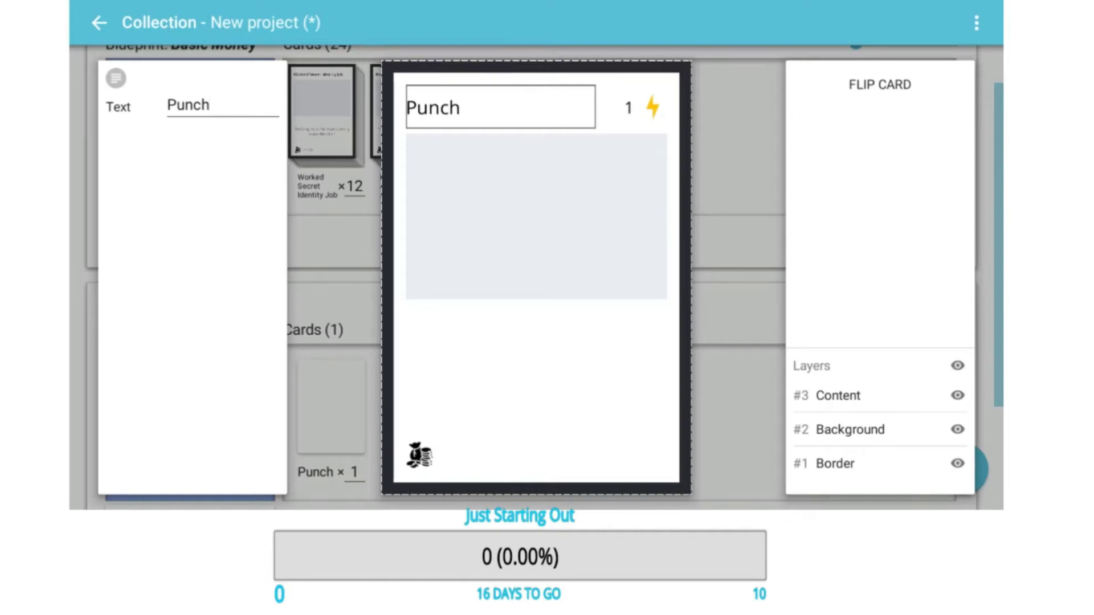
{"action": "left_click", "coordinate": [549, 362]}
{"action": "type", "text": "\"Is this really the hardest that I can hit?\""}
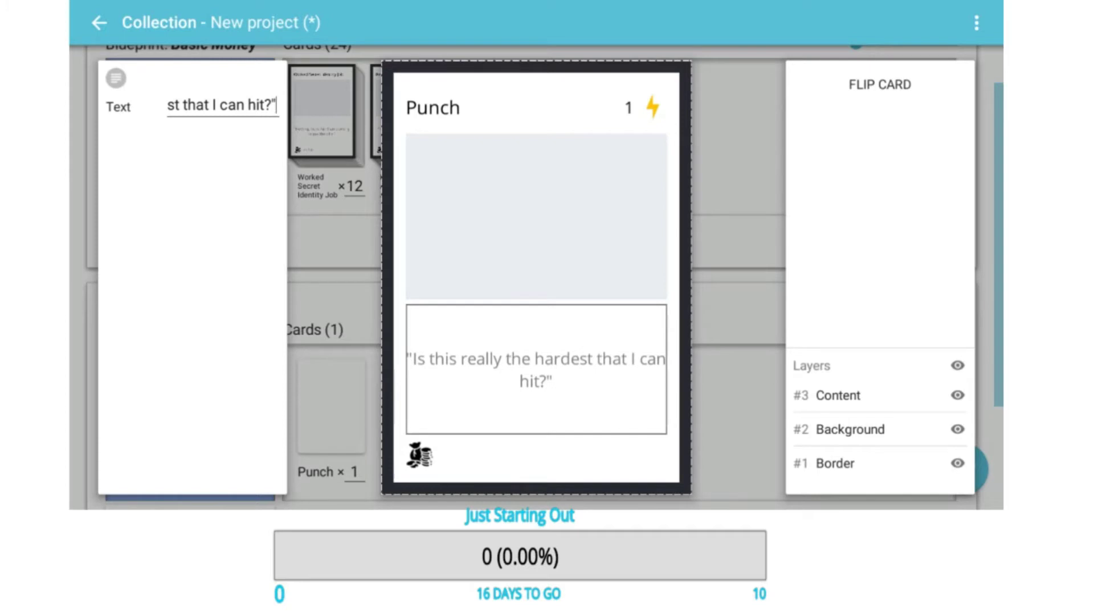
Change the Punch card's bottom icon to st1_coins with the dark grey primary color.
{"action": "double_click", "coordinate": [419, 456]}
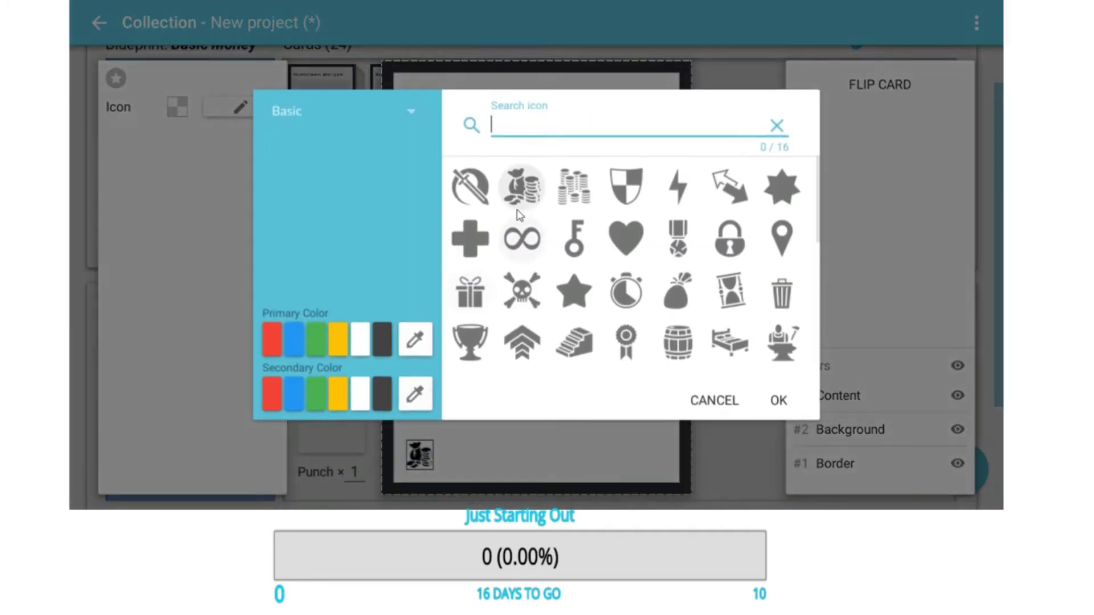
{"action": "left_click", "coordinate": [557, 174]}
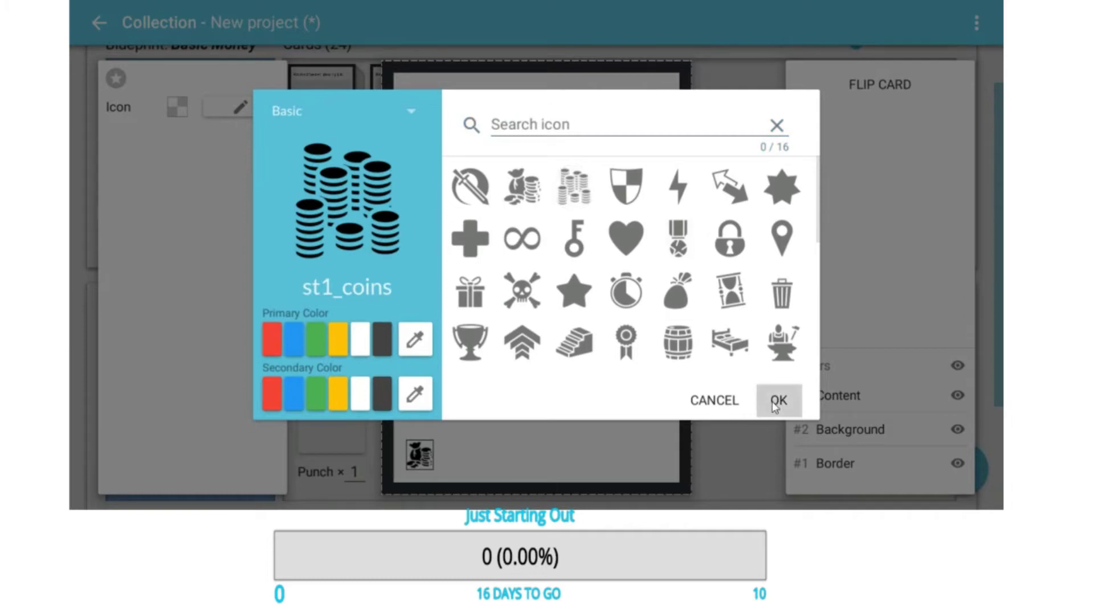
{"action": "left_click", "coordinate": [345, 346]}
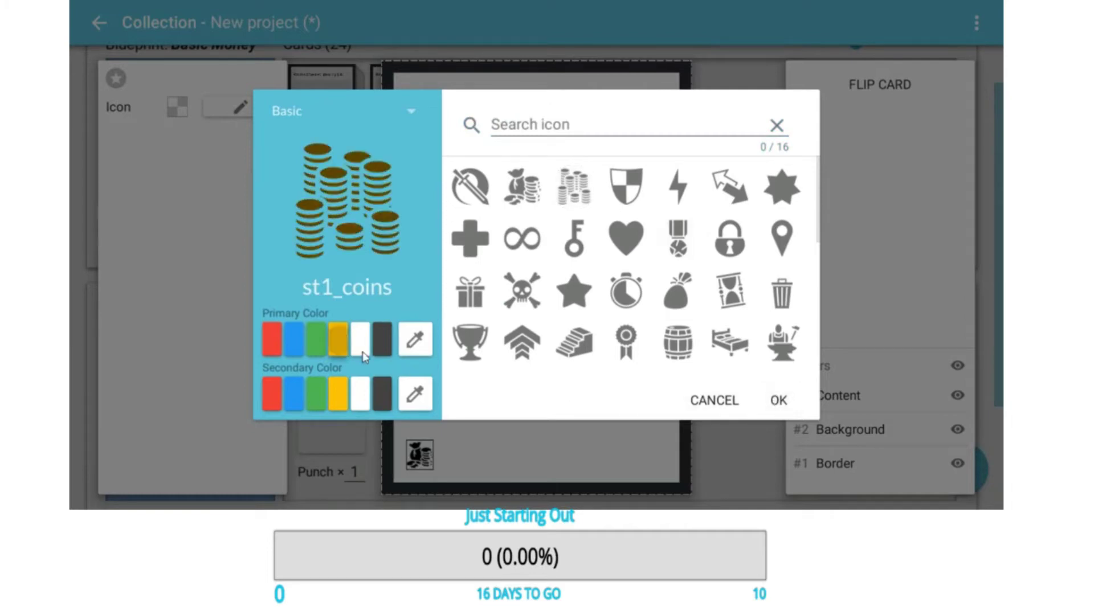
{"action": "left_click", "coordinate": [361, 342]}
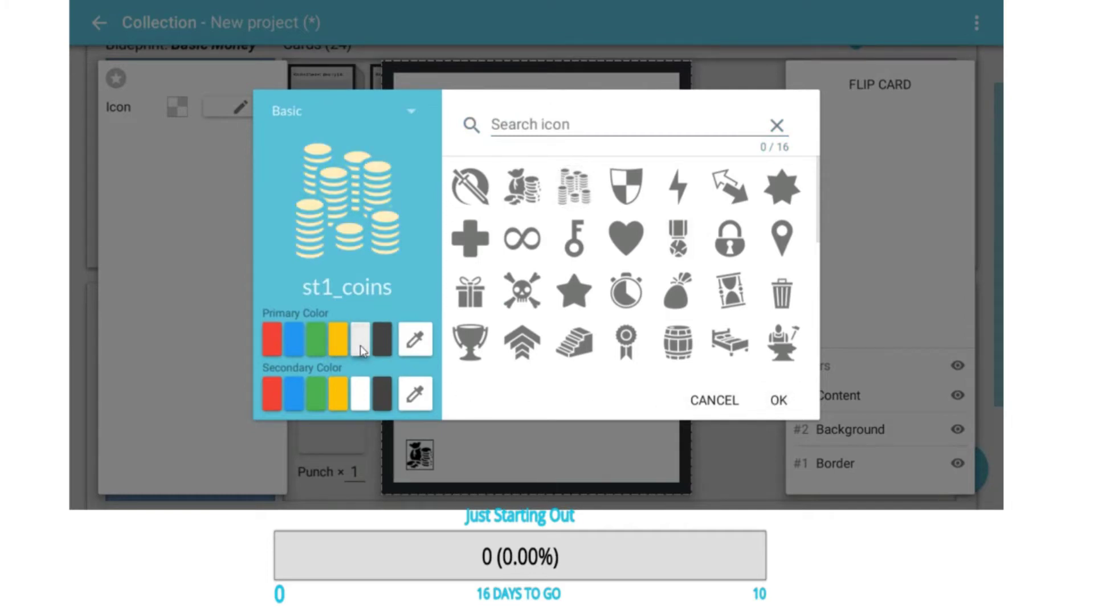
{"action": "left_click", "coordinate": [381, 344]}
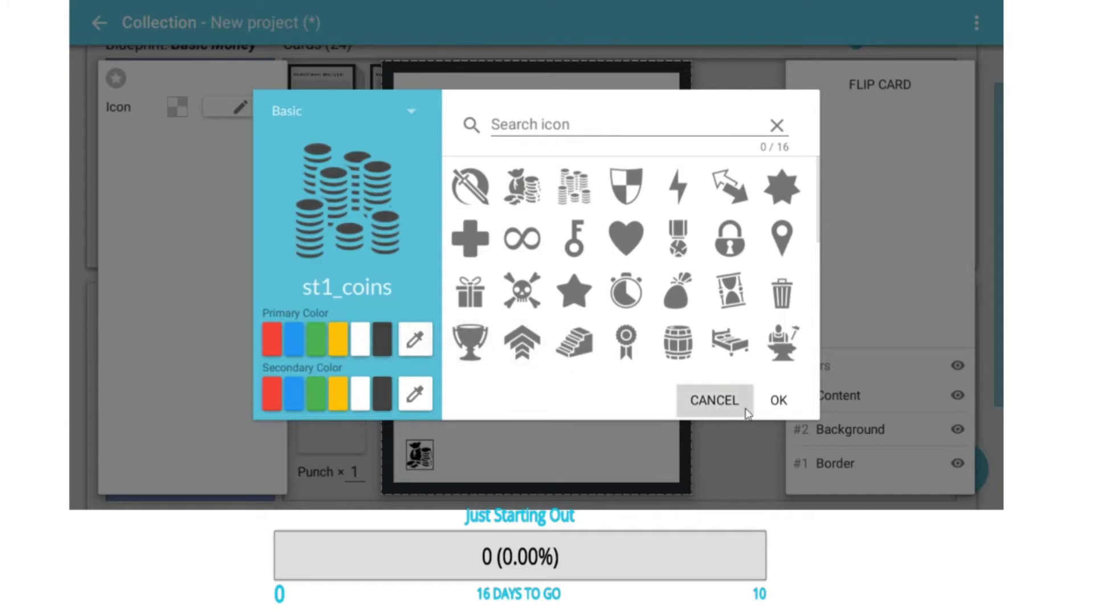
{"action": "left_click", "coordinate": [779, 401]}
Enter "-1,000" in the text field beside the coins icon and close the Punch card.
{"action": "left_click", "coordinate": [477, 456]}
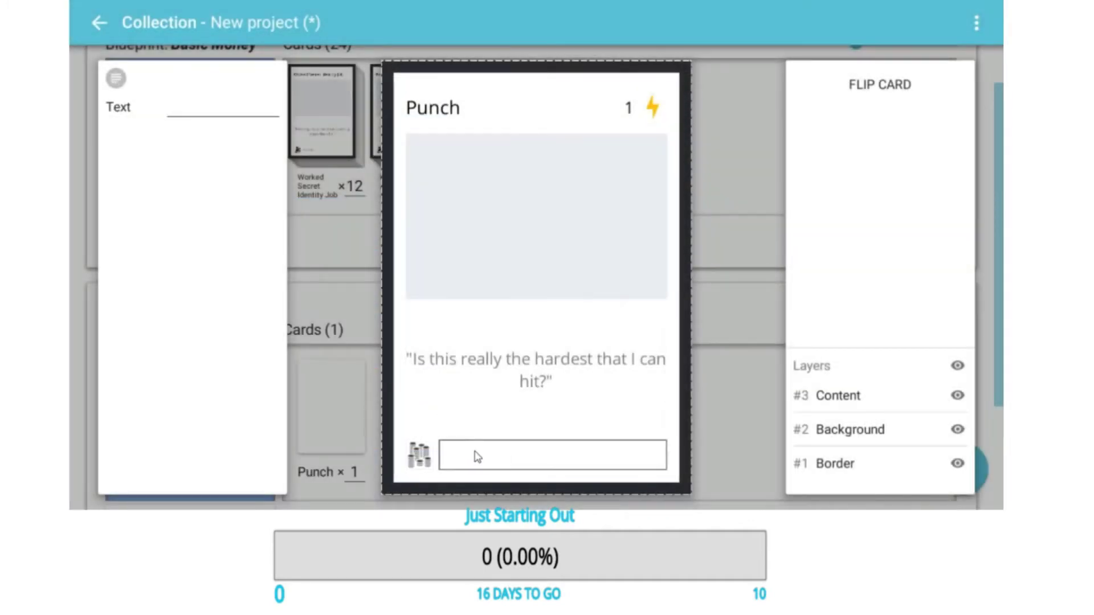
{"action": "type", "text": "-1,000"}
{"action": "left_click", "coordinate": [716, 315]}
Set the quote text's font size to 14 in the Basic Attack blueprint and apply the change.
{"action": "left_click", "coordinate": [213, 398]}
{"action": "left_click", "coordinate": [504, 375]}
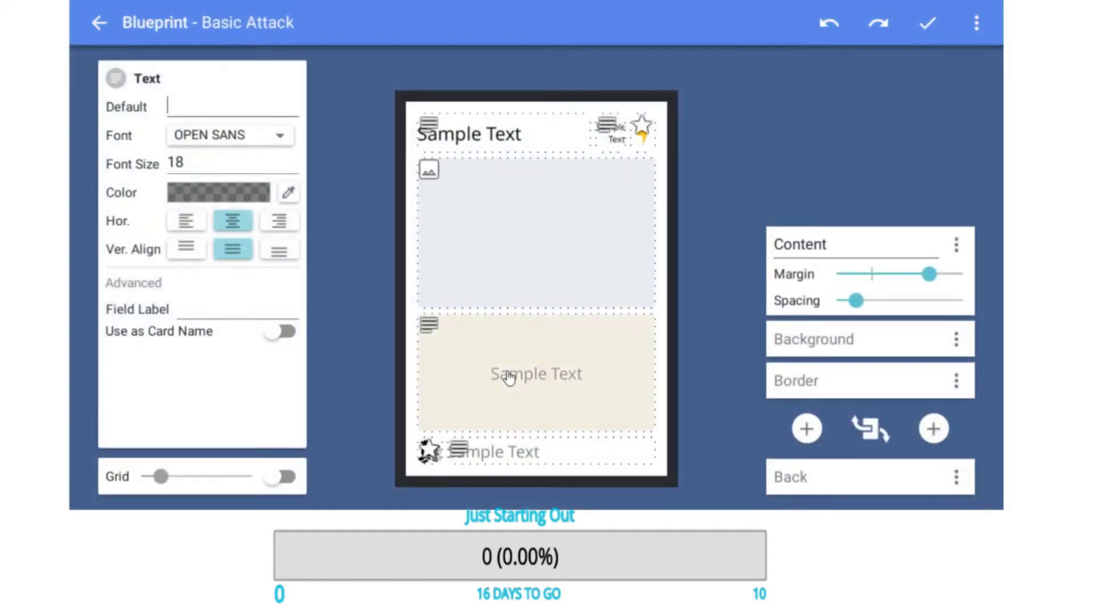
{"action": "left_click", "coordinate": [188, 165]}
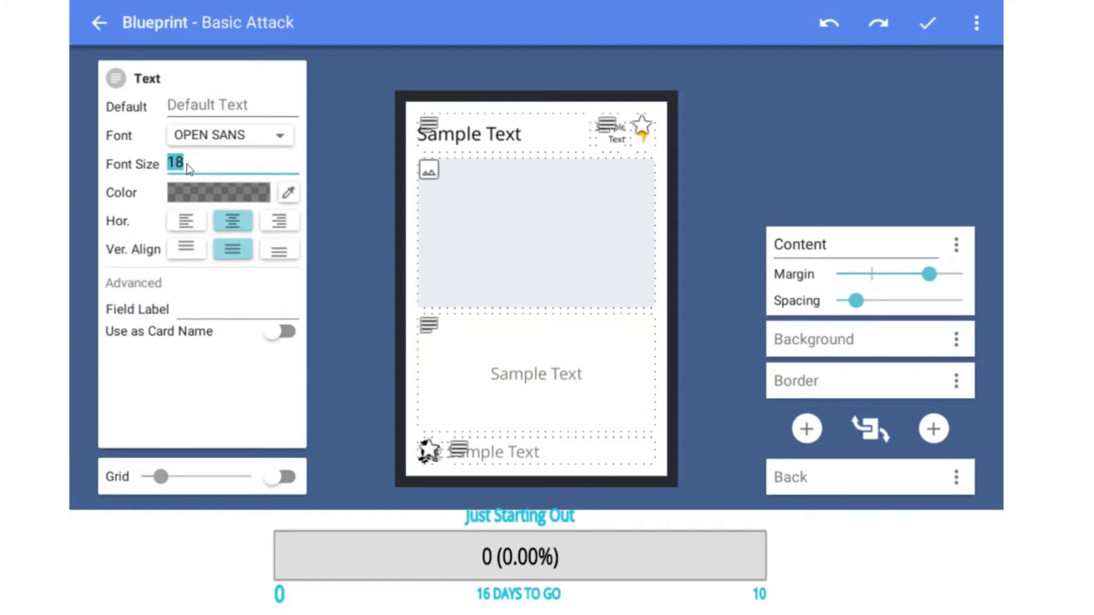
{"action": "type", "text": "14"}
{"action": "key", "text": "Return"}
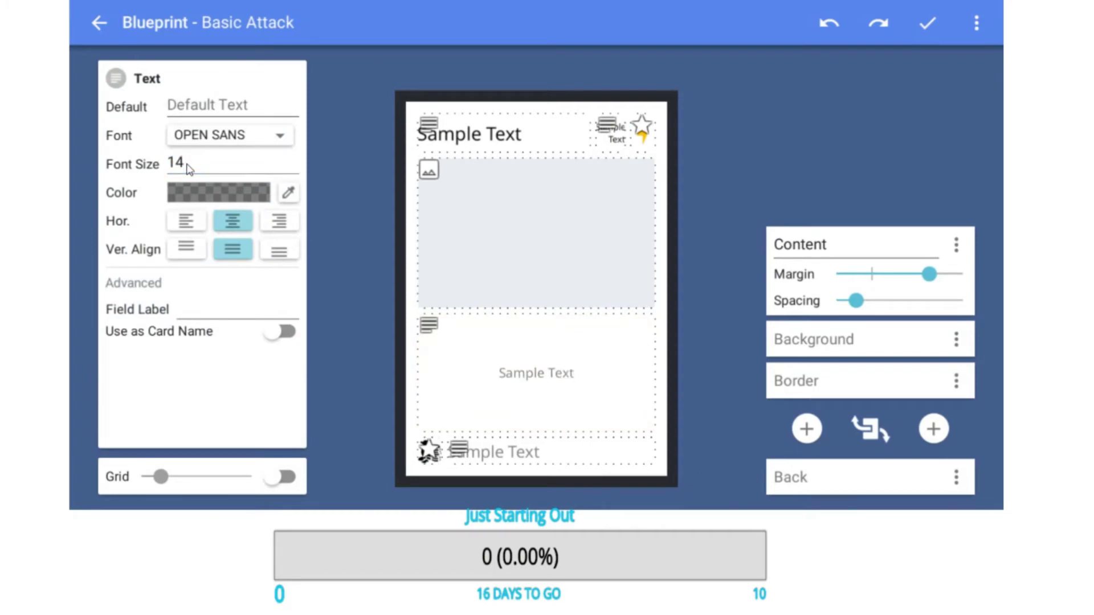
{"action": "left_click", "coordinate": [927, 23]}
Set the quote text's font size to 14 in the Basic Money Cards blueprint and apply the change.
{"action": "left_click", "coordinate": [234, 128]}
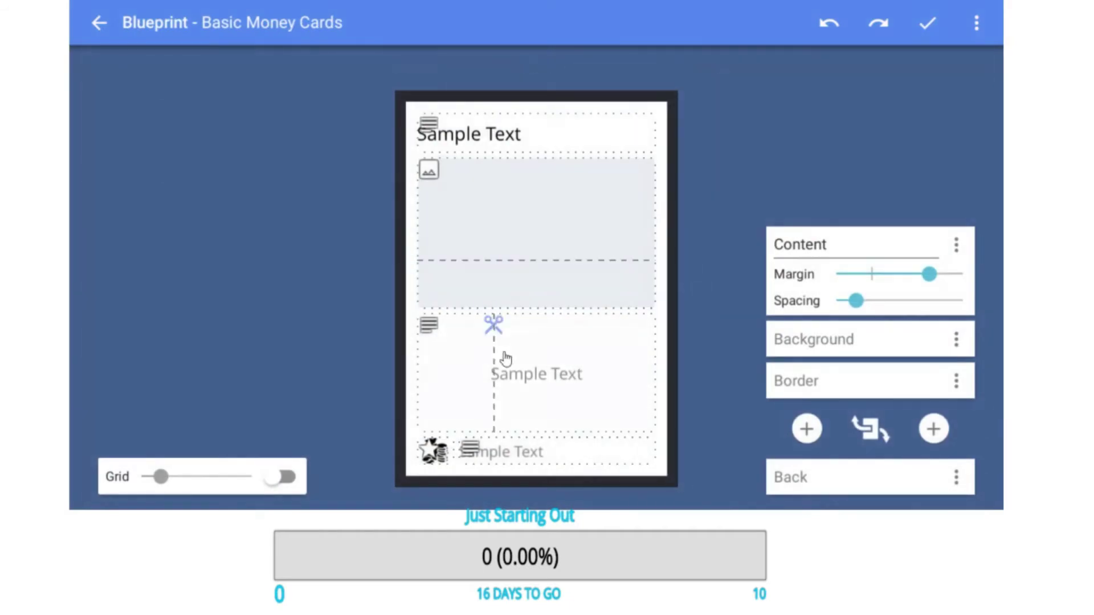
{"action": "left_click", "coordinate": [506, 359]}
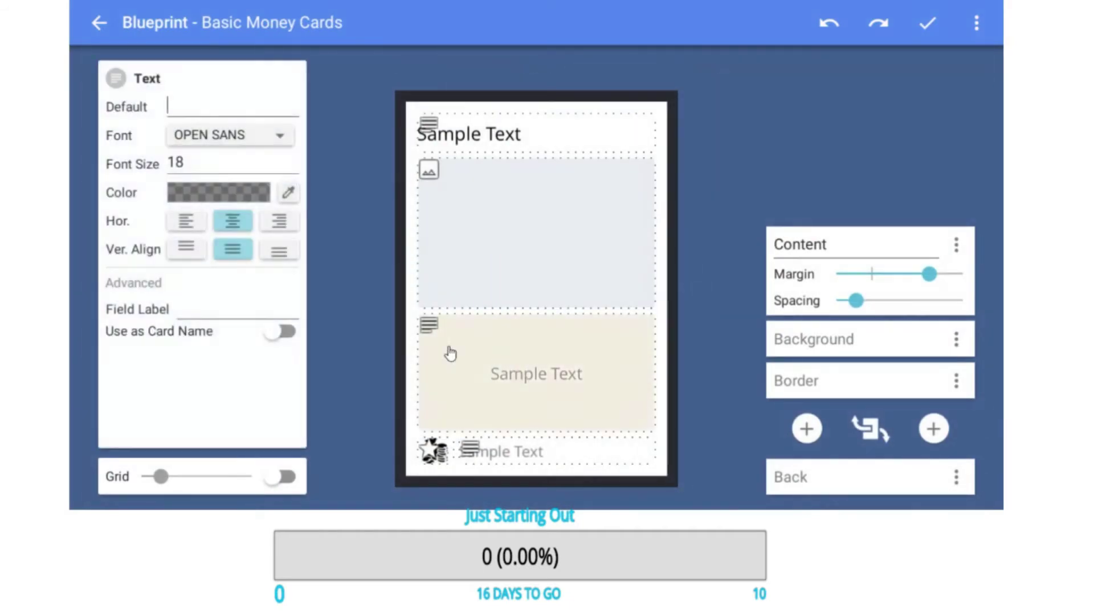
{"action": "left_click", "coordinate": [192, 163]}
{"action": "type", "text": "14"}
{"action": "key", "text": "Return"}
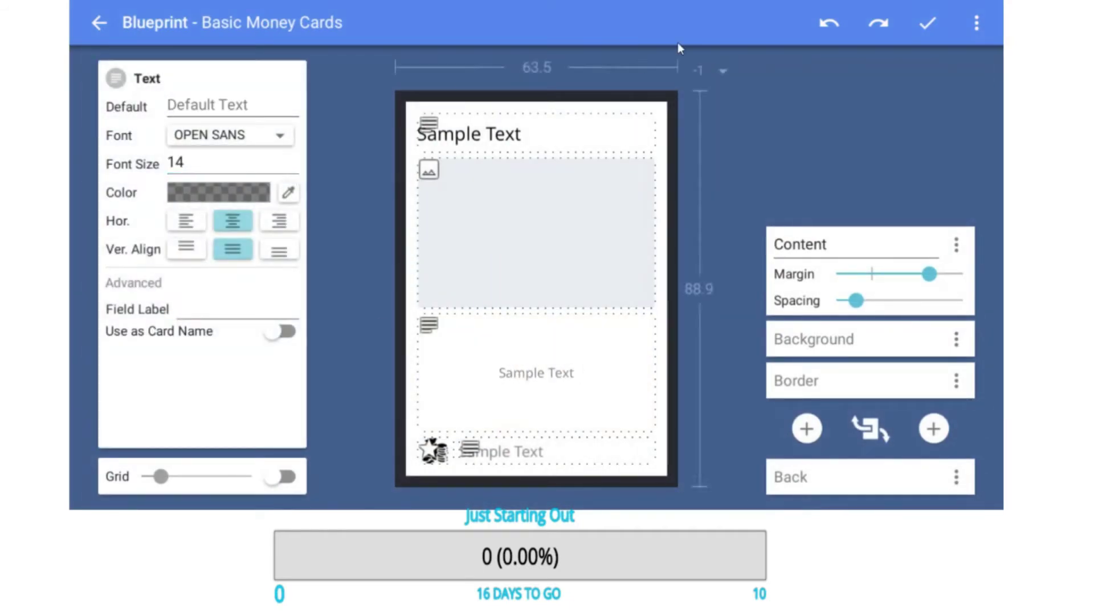
{"action": "left_click", "coordinate": [927, 23]}
Check how the quotes look on the Worked Secret Identity Job, Punch and Bonus for Amazing Job Performance cards.
{"action": "left_click", "coordinate": [300, 115]}
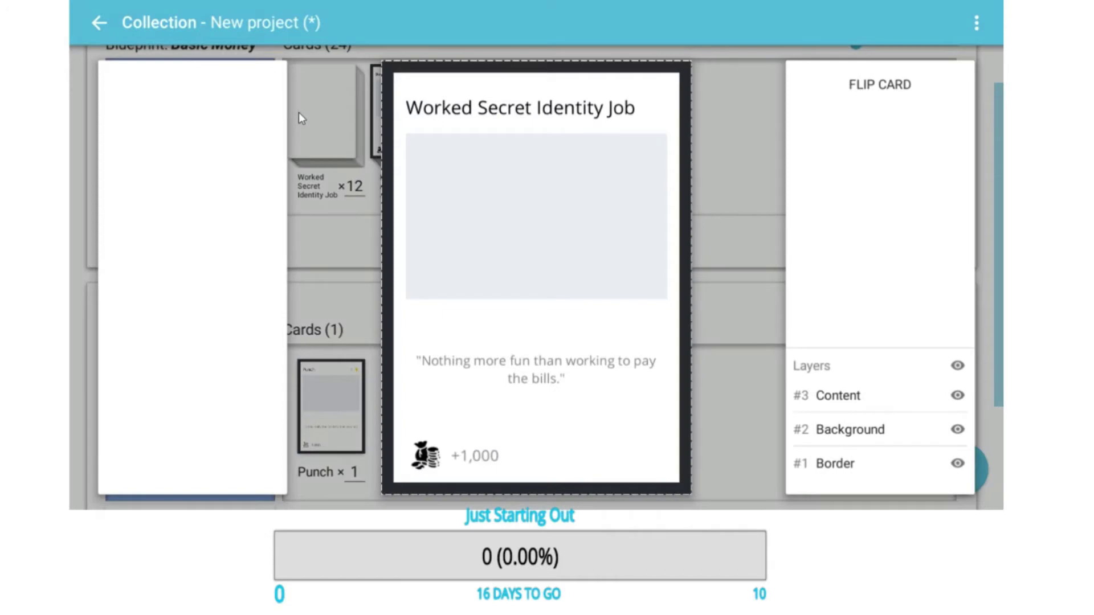
{"action": "left_click", "coordinate": [322, 222]}
{"action": "left_click", "coordinate": [320, 399]}
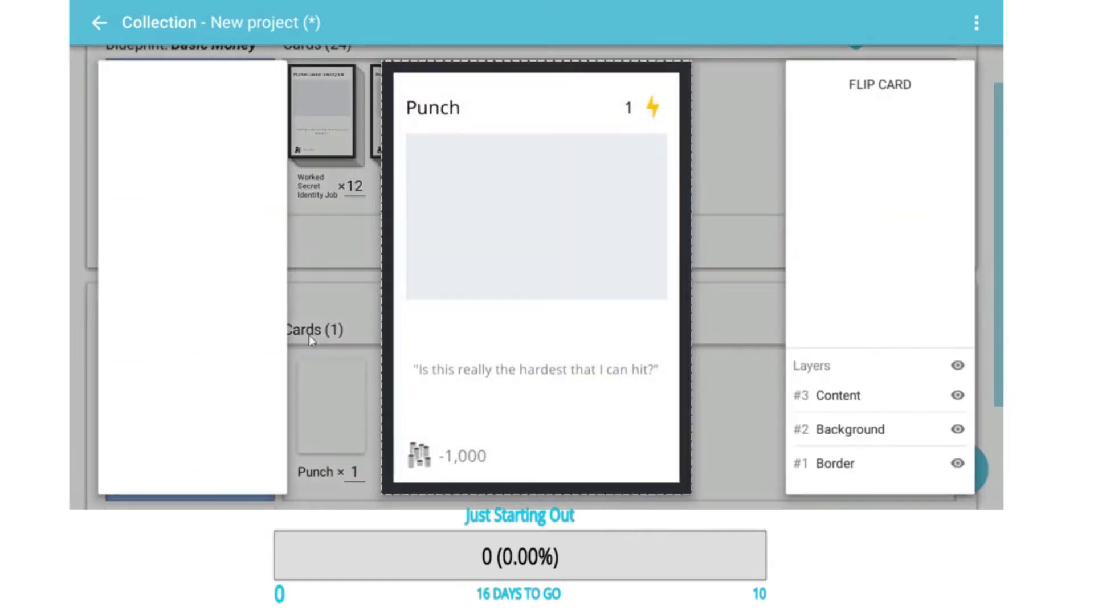
{"action": "left_click", "coordinate": [313, 252]}
{"action": "left_click", "coordinate": [417, 157]}
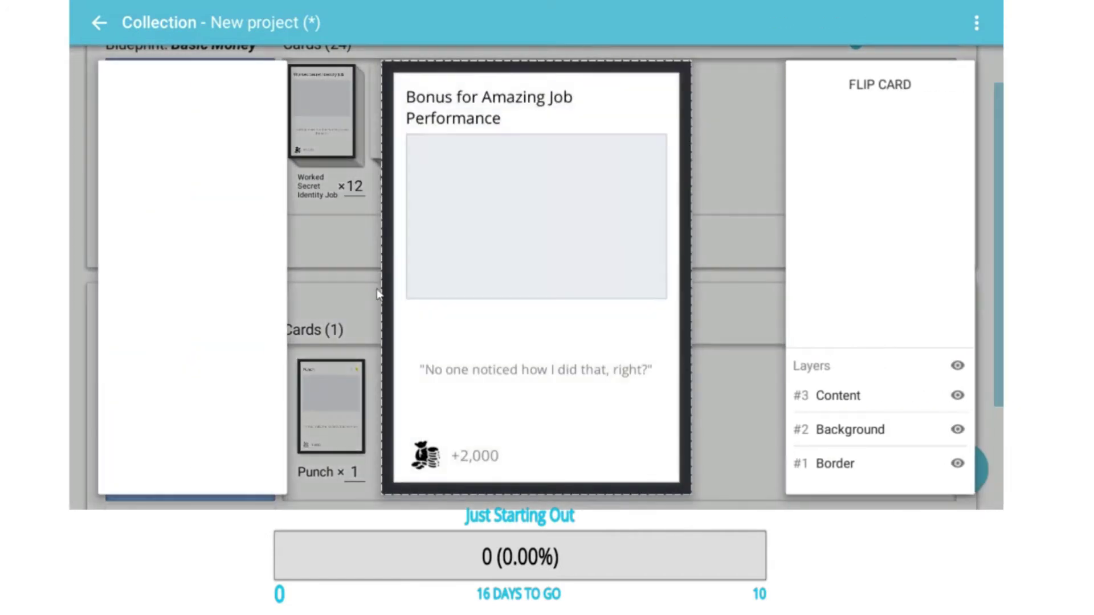
{"action": "left_click", "coordinate": [317, 285]}
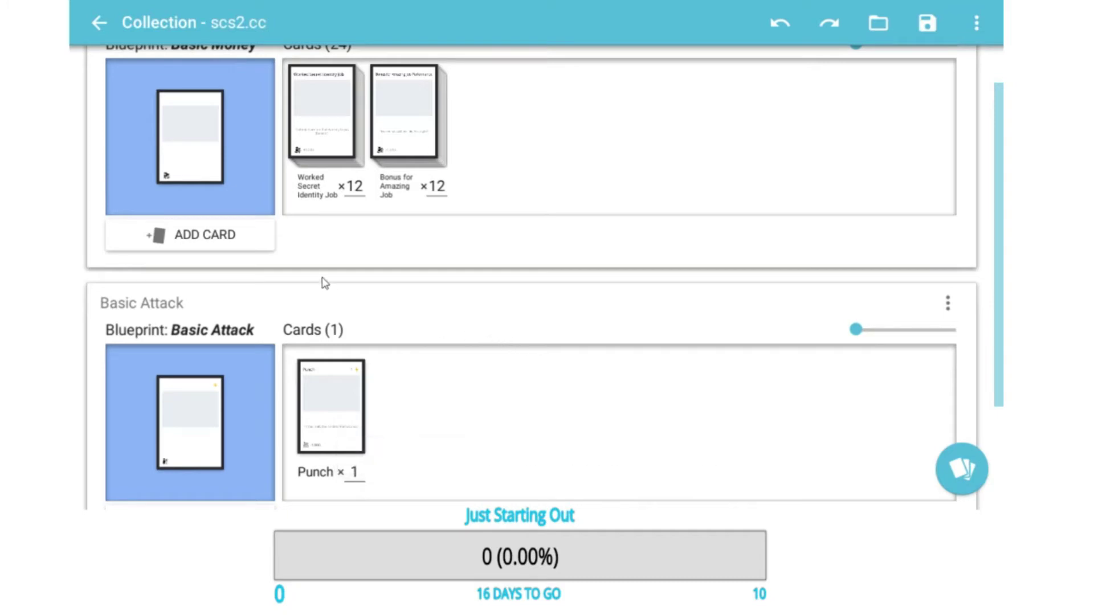
Set the number of Punch cards to 12 and check the card's layout.
{"action": "scroll", "coordinate": [439, 332], "scroll_direction": "up", "scroll_amount": 1}
{"action": "scroll", "coordinate": [436, 334], "scroll_direction": "down", "scroll_amount": 2}
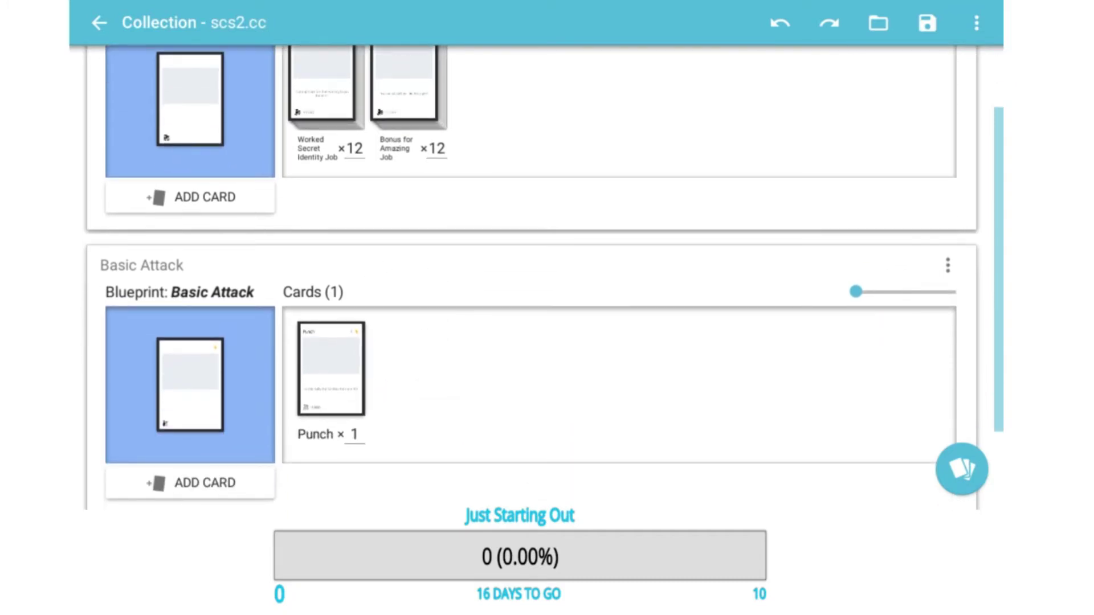
{"action": "left_click", "coordinate": [354, 435]}
{"action": "type", "text": "2"}
{"action": "left_click", "coordinate": [337, 371]}
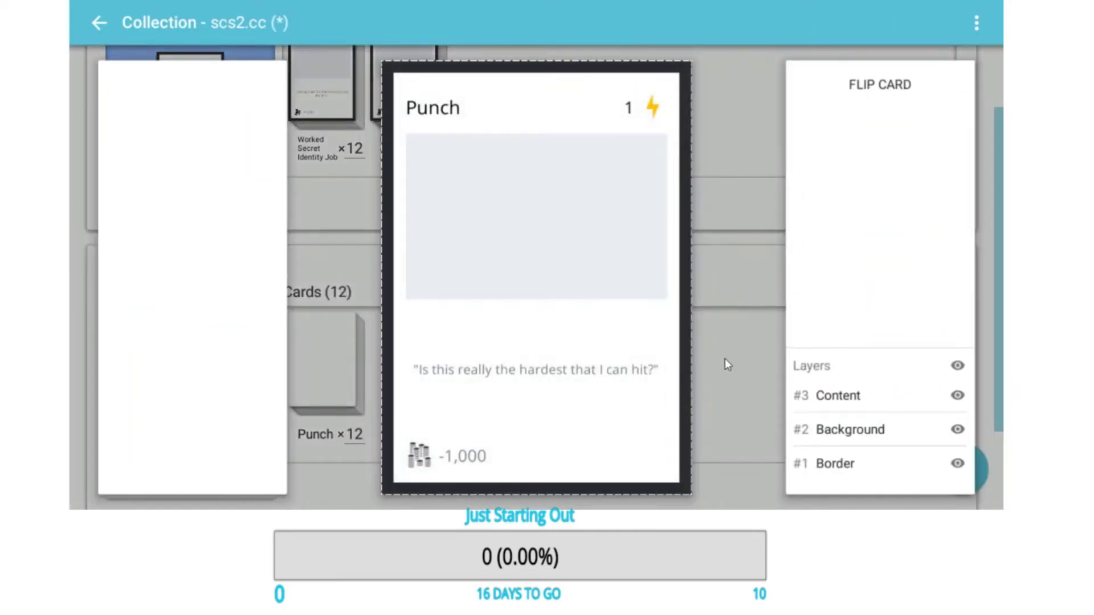
{"action": "left_click", "coordinate": [726, 358]}
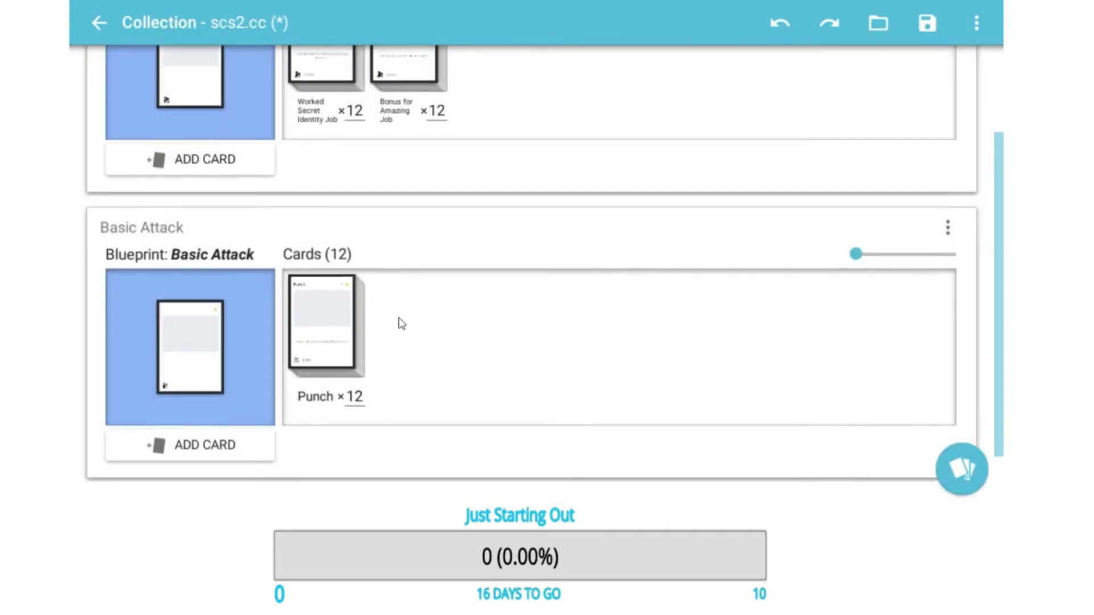
Add a new card set below Basic Attack, based on the Basic Attack blueprint.
{"action": "scroll", "coordinate": [401, 328], "scroll_direction": "down", "scroll_amount": 2}
{"action": "left_click", "coordinate": [543, 465]}
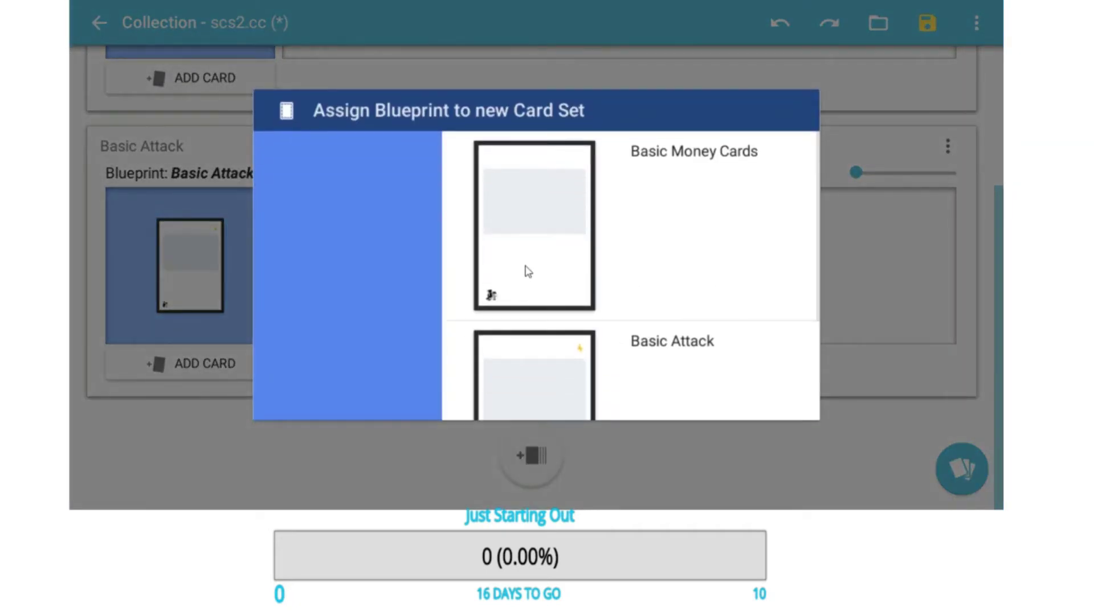
{"action": "scroll", "coordinate": [528, 271], "scroll_direction": "down", "scroll_amount": 2}
{"action": "left_click", "coordinate": [526, 317]}
{"action": "left_click", "coordinate": [529, 312]}
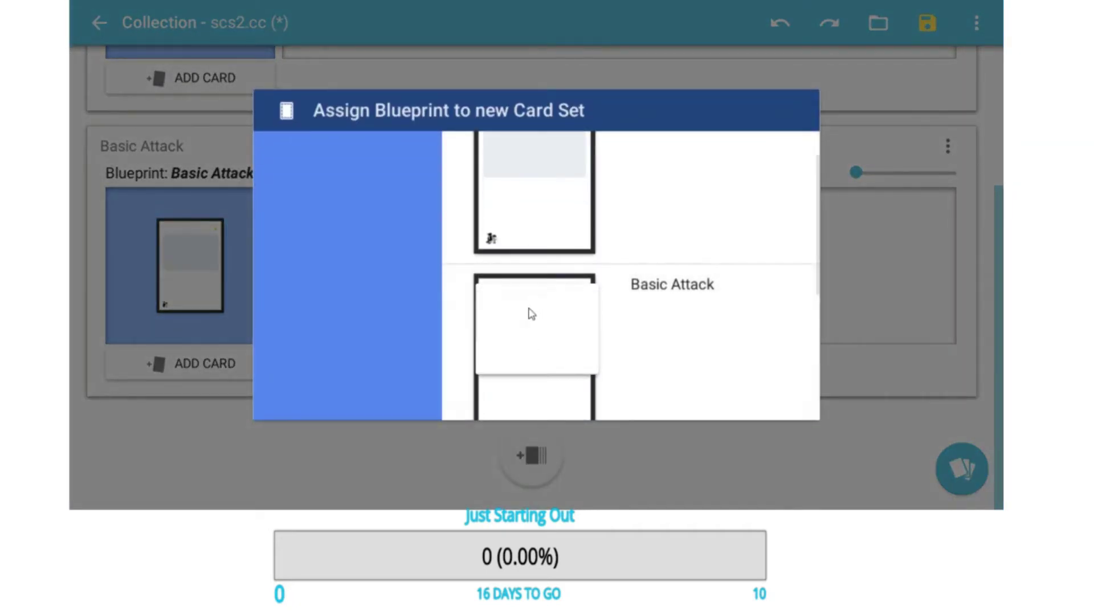
{"action": "scroll", "coordinate": [551, 351], "scroll_direction": "down", "scroll_amount": 2}
{"action": "left_click", "coordinate": [550, 360]}
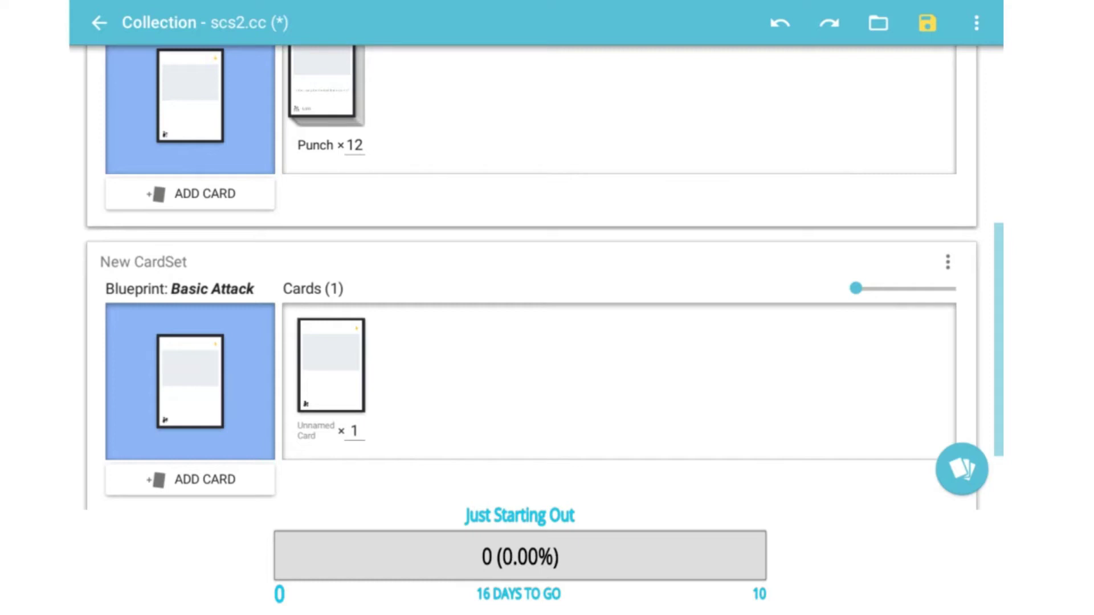
In the new set's blueprint, split two small sections off the right end of the bottom text row, using the grid as a guide.
{"action": "left_click", "coordinate": [173, 371]}
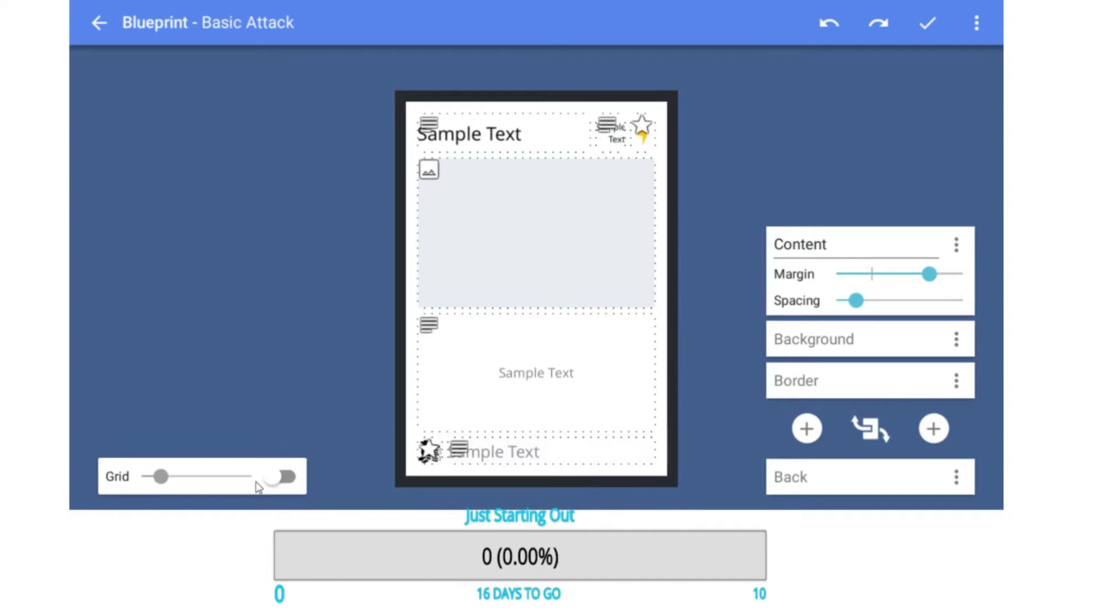
{"action": "left_click", "coordinate": [281, 478]}
{"action": "left_click", "coordinate": [628, 440]}
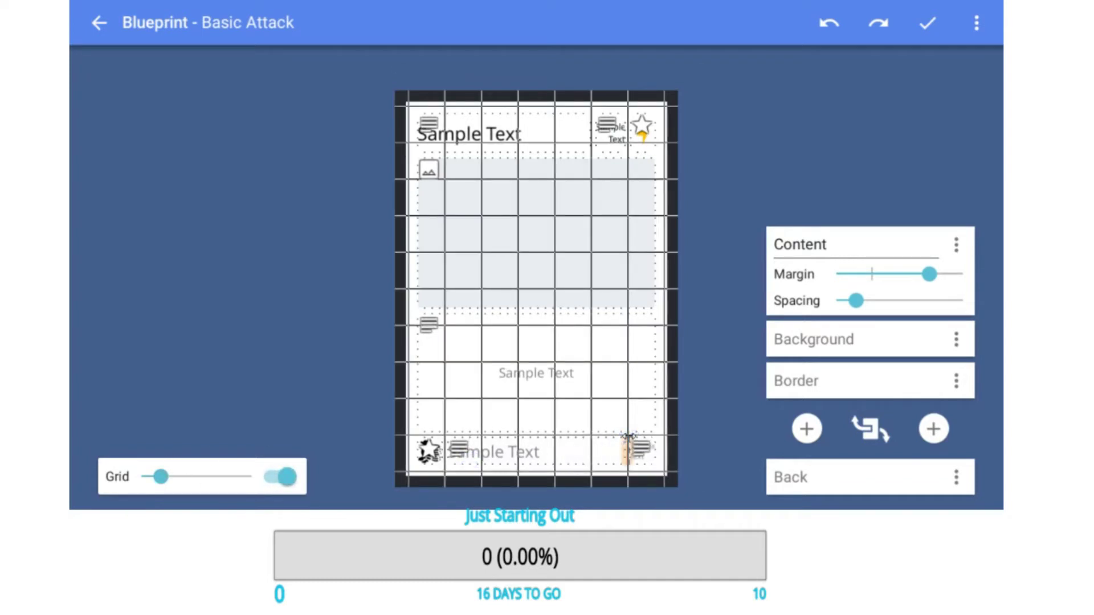
{"action": "left_click", "coordinate": [590, 439]}
{"action": "left_click", "coordinate": [280, 478]}
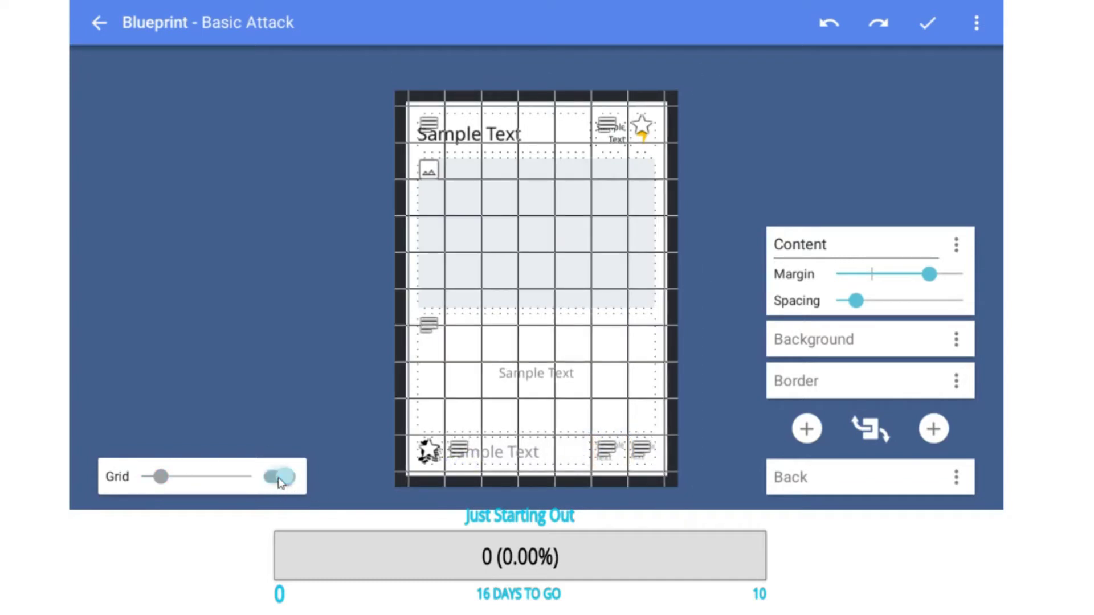
Rename the new set's blueprint as "Power, Money and Alignment".
{"action": "left_click", "coordinate": [255, 28]}
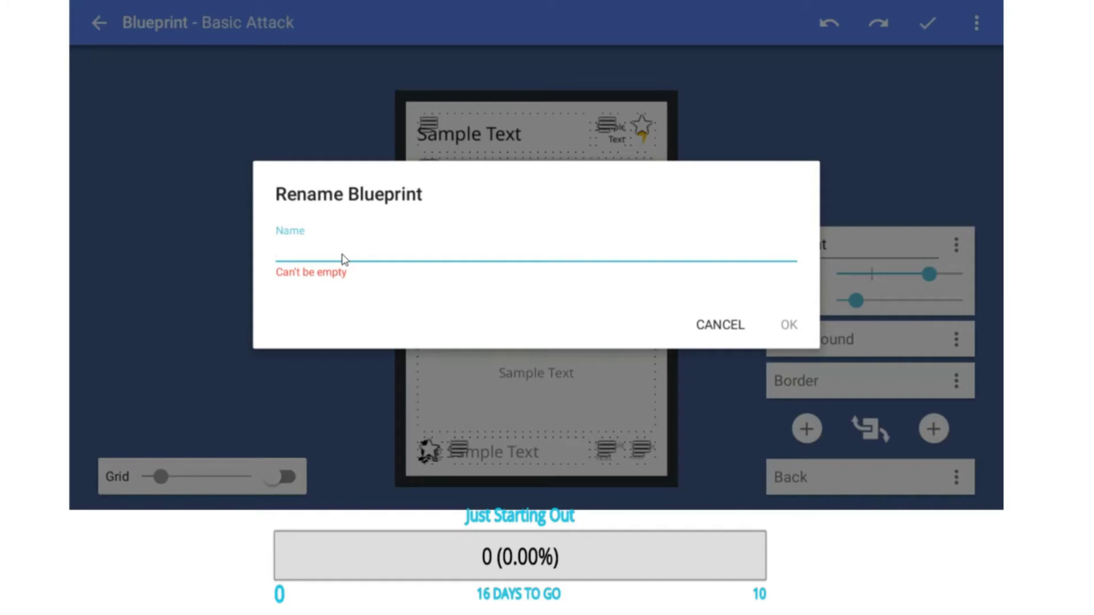
{"action": "type", "text": "Cards"}
{"action": "key", "text": "BackSpace"}
{"action": "key", "text": "BackSpace"}
{"action": "key", "text": "BackSpace"}
{"action": "key", "text": "BackSpace"}
{"action": "key", "text": "BackSpace"}
{"action": "type", "text": "Power, Money"}
{"action": "key", "text": "BackSpace"}
{"action": "type", "text": "y and Alignment"}
{"action": "key", "text": "Return"}
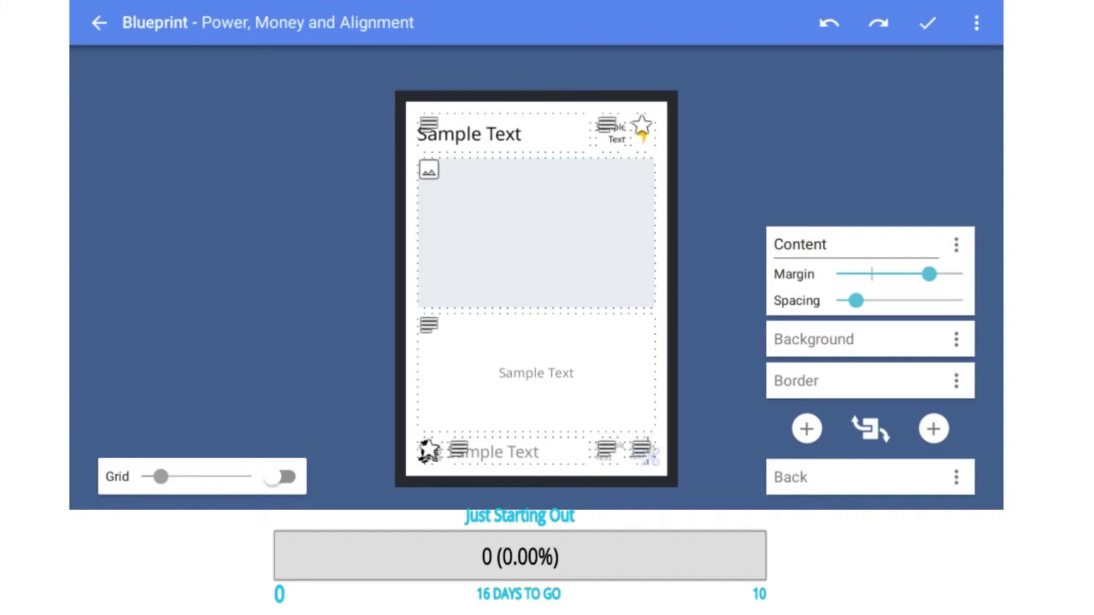
Turn the blueprint's bottom-right corner section into an icon with te1_compass from the Items category as its default.
{"action": "left_click", "coordinate": [643, 453]}
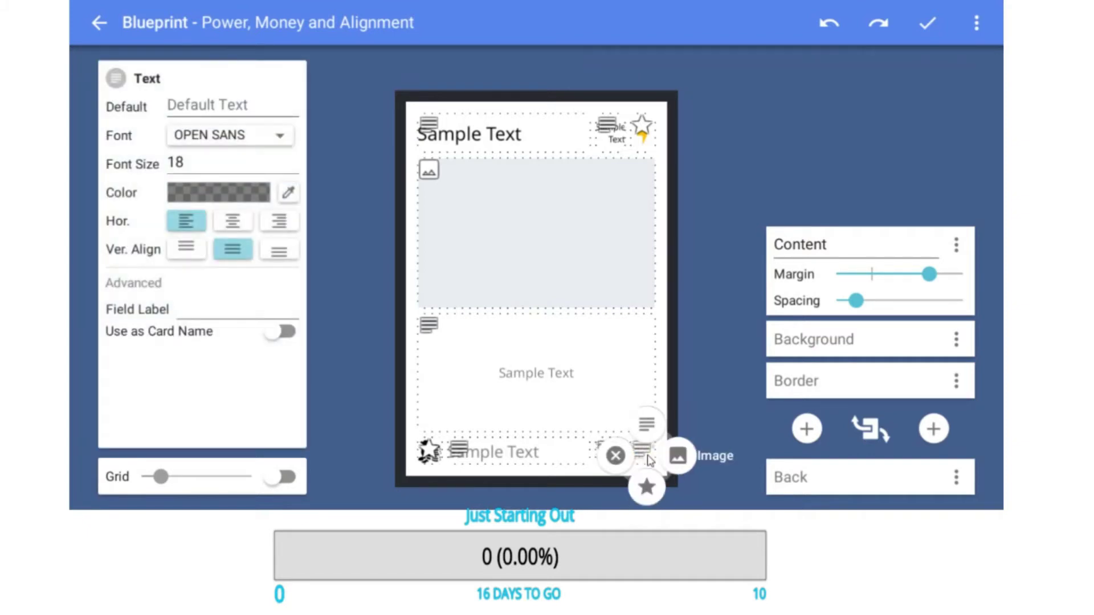
{"action": "left_click", "coordinate": [647, 486]}
{"action": "left_click", "coordinate": [251, 106]}
{"action": "left_click", "coordinate": [377, 111]}
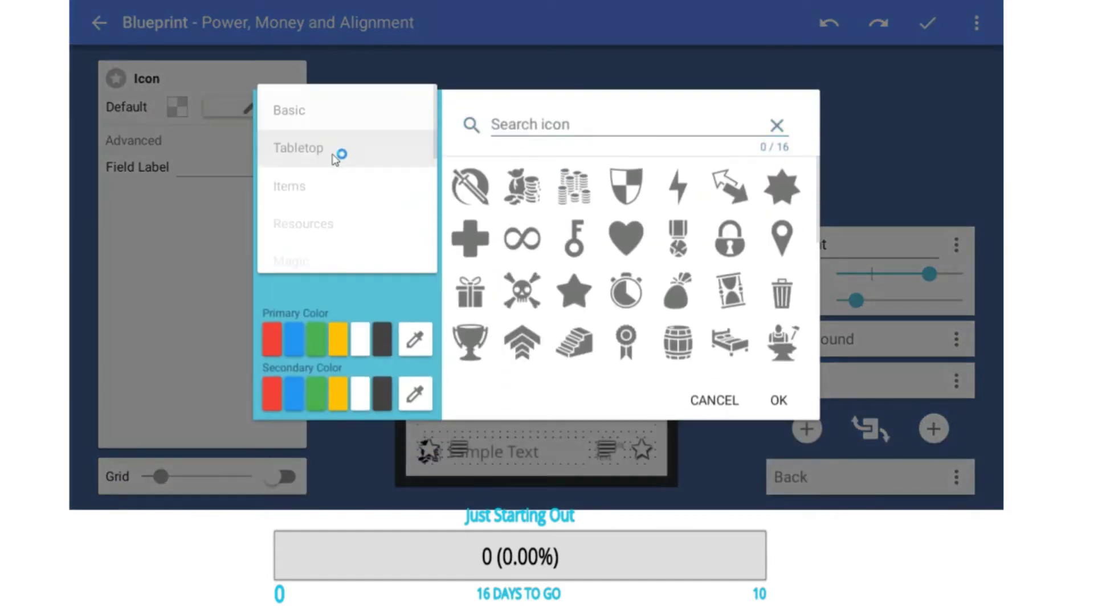
{"action": "left_click", "coordinate": [333, 154]}
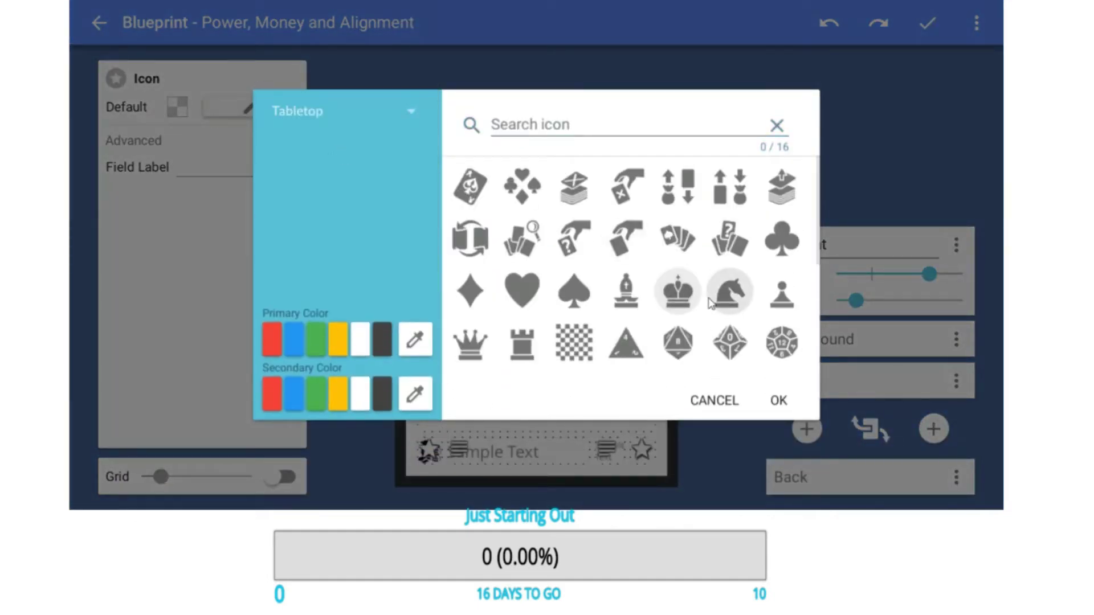
{"action": "scroll", "coordinate": [709, 303], "scroll_direction": "down", "scroll_amount": 5}
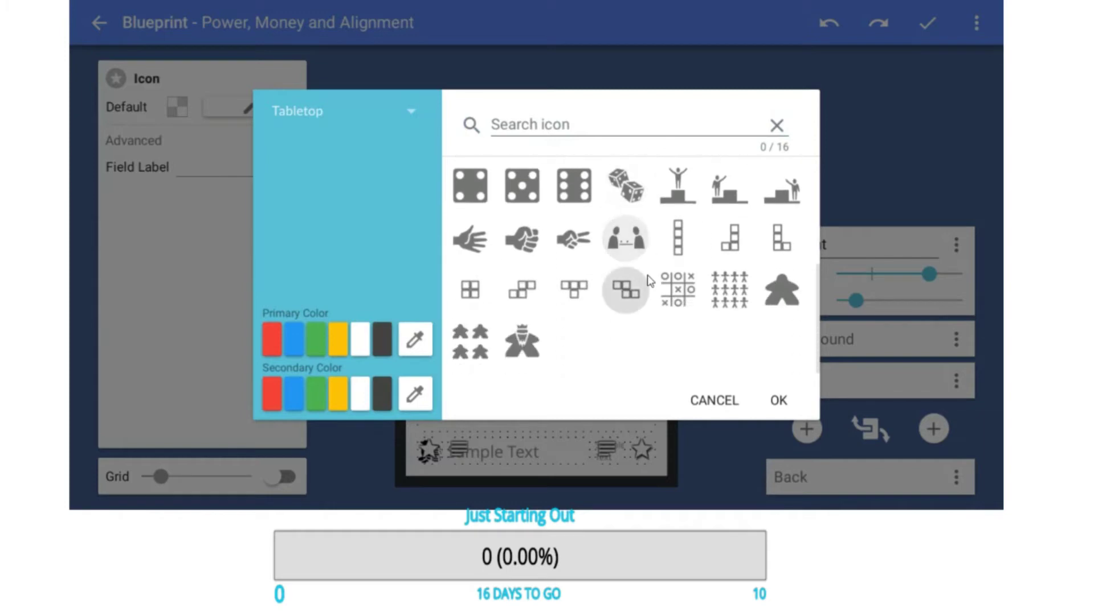
{"action": "left_click", "coordinate": [342, 111]}
{"action": "left_click", "coordinate": [321, 152]}
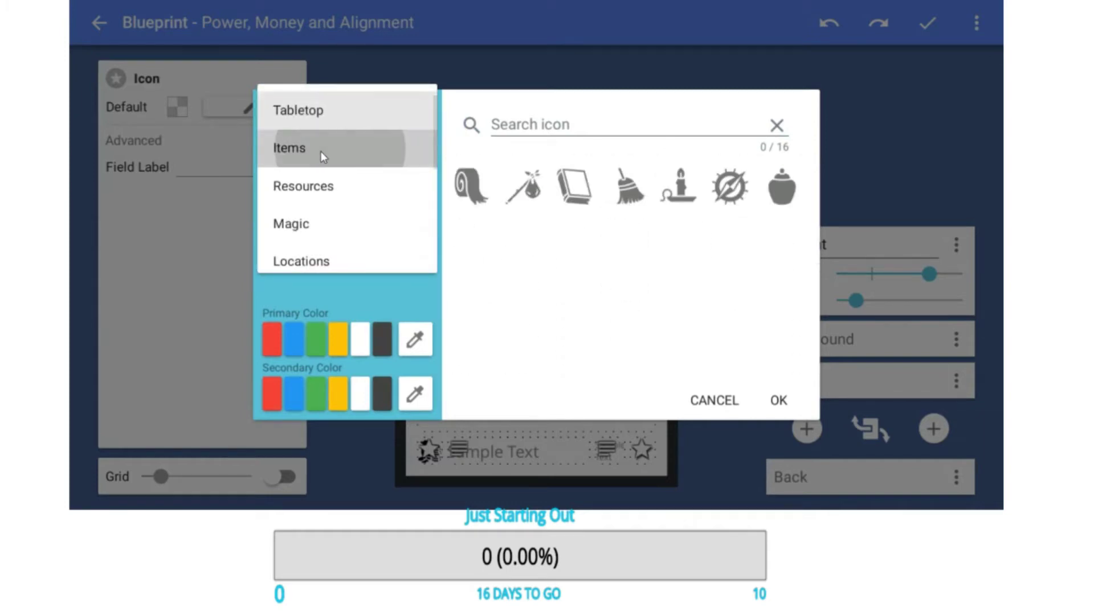
{"action": "left_click", "coordinate": [361, 118]}
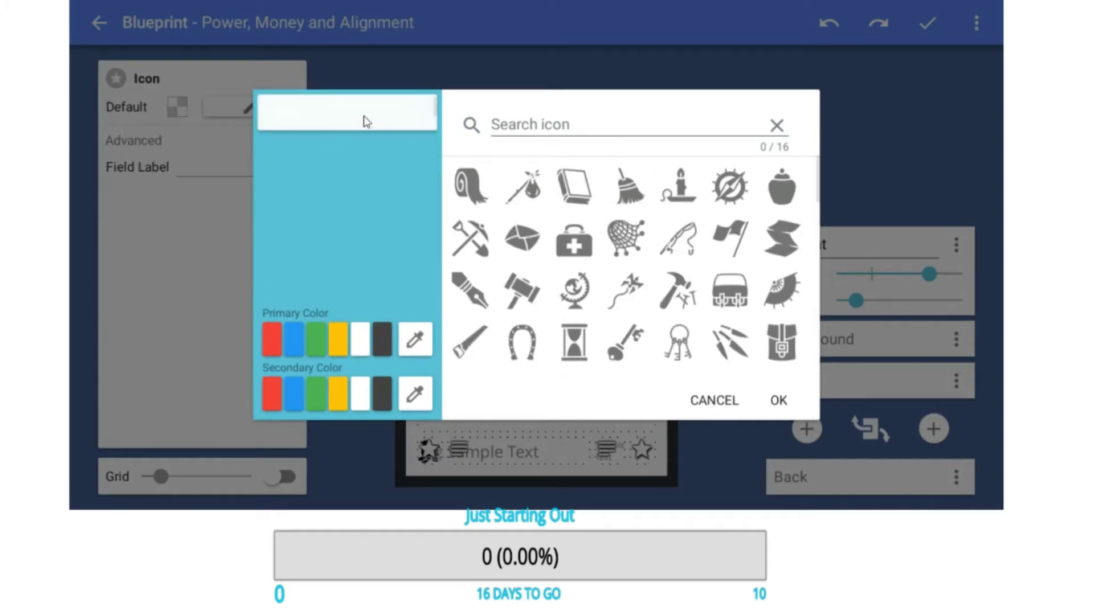
{"action": "left_click", "coordinate": [732, 191]}
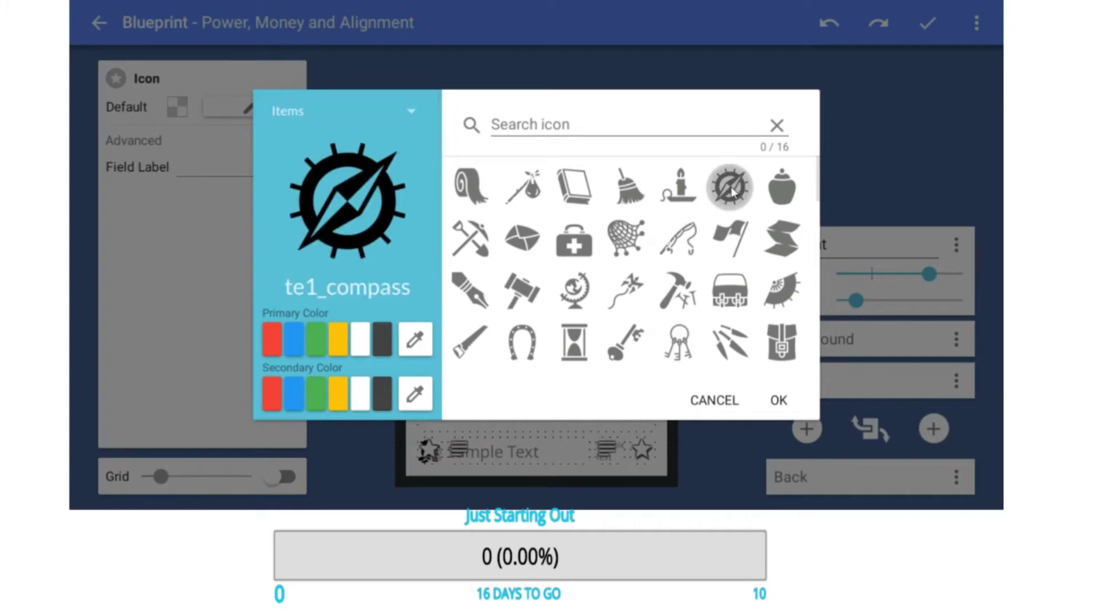
{"action": "left_click", "coordinate": [780, 400]}
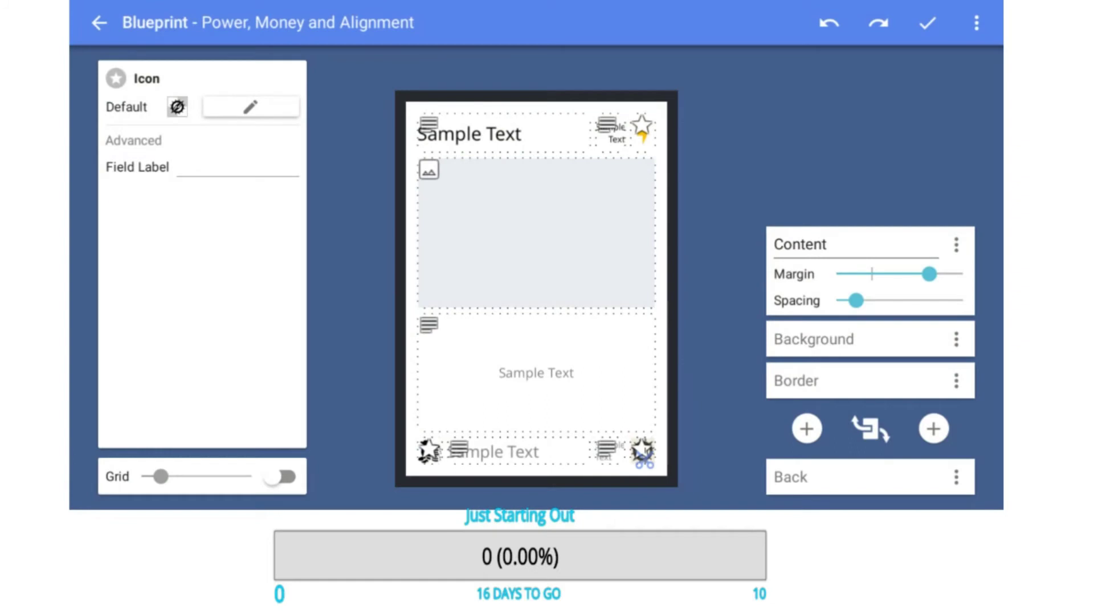
Right-align the text in the small section beside the compass icon.
{"action": "left_click", "coordinate": [611, 456]}
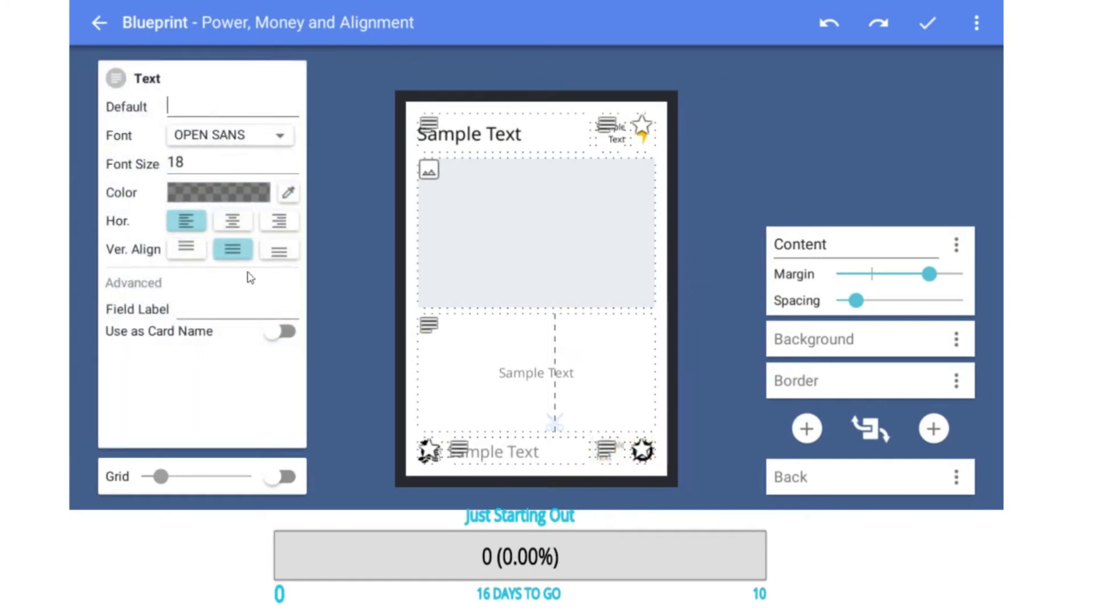
{"action": "left_click", "coordinate": [267, 223]}
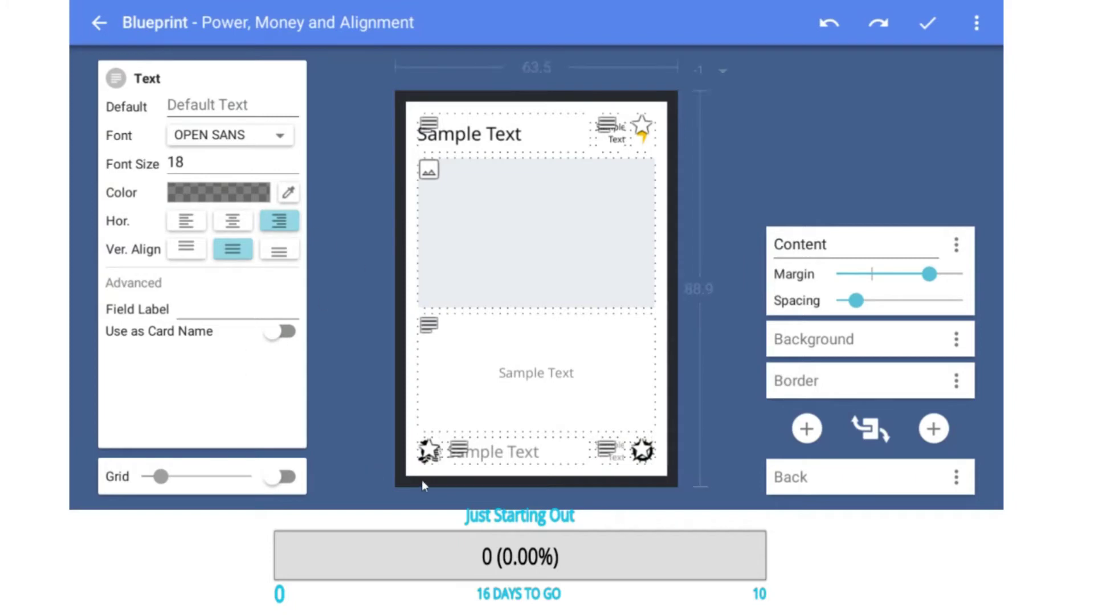
{"action": "left_click", "coordinate": [522, 458]}
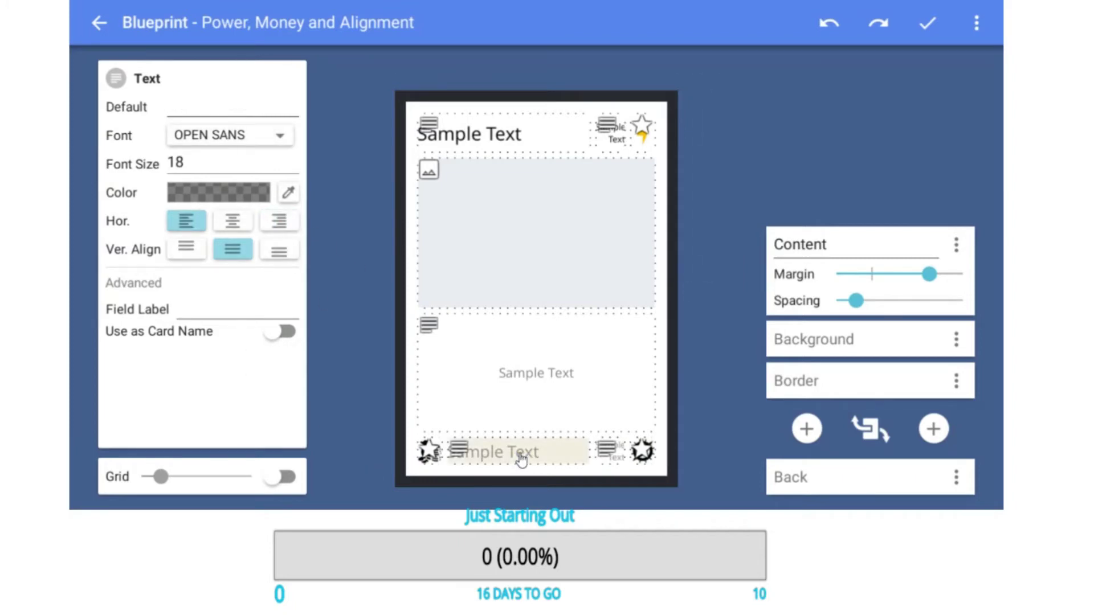
{"action": "left_click", "coordinate": [611, 457]}
Set the title text to be used as the card name, apply the blueprint and open the new set's unnamed card.
{"action": "left_click_drag", "start_coordinate": [501, 264], "coordinate": [500, 138]}
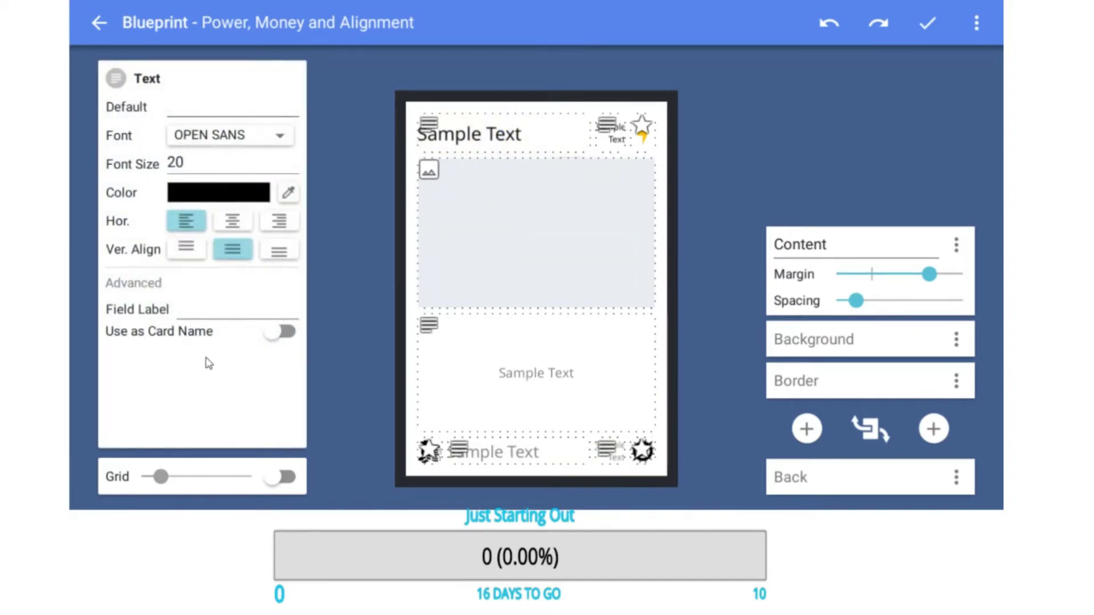
{"action": "left_click", "coordinate": [282, 331]}
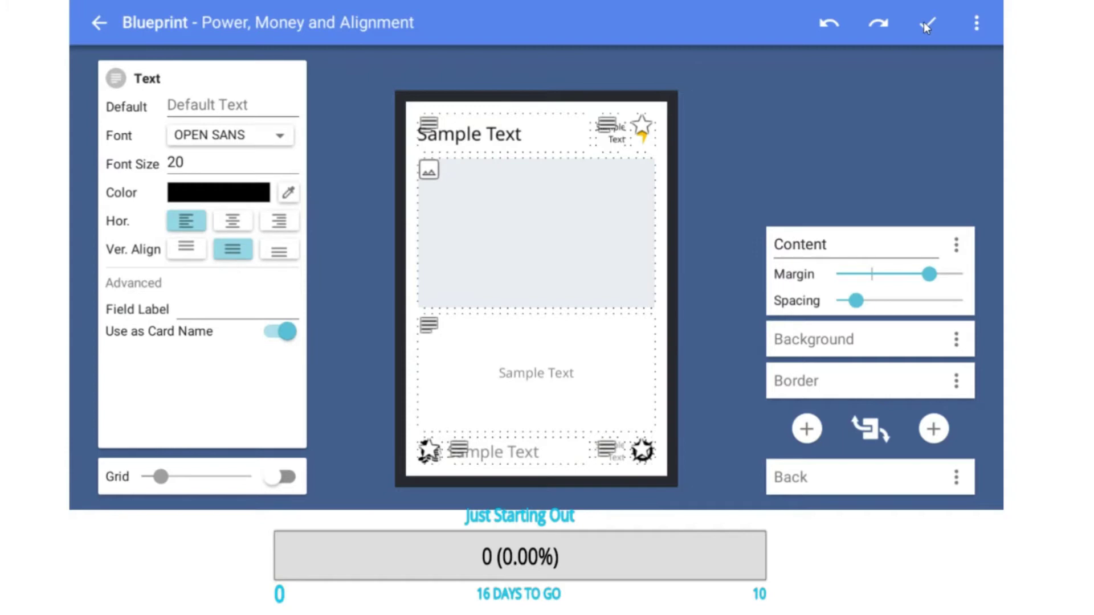
{"action": "left_click", "coordinate": [926, 24]}
{"action": "left_click", "coordinate": [339, 355]}
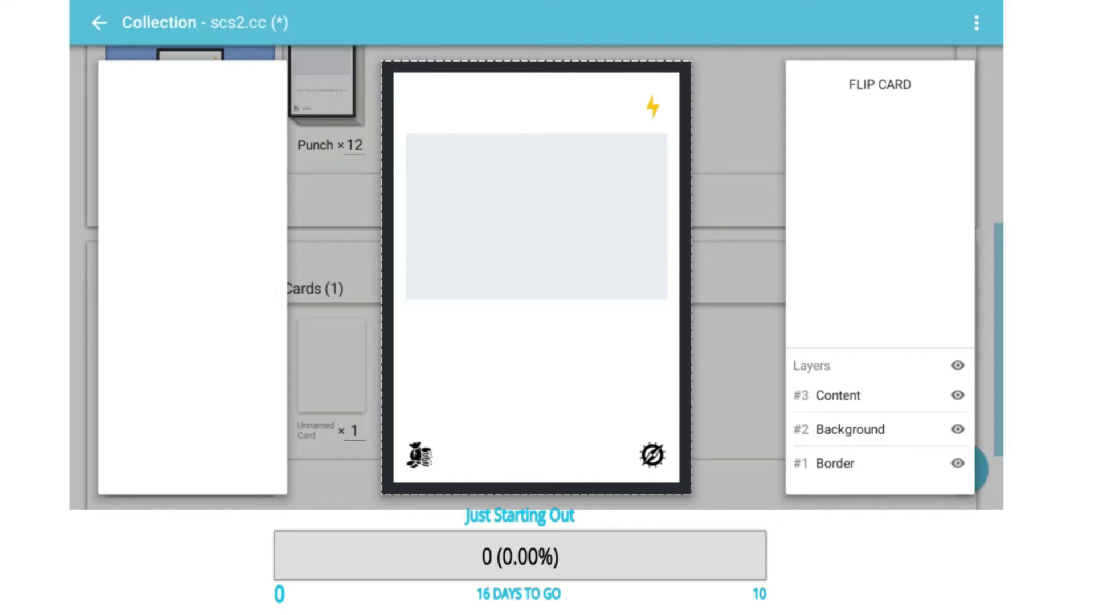
Fill in the first card with the title "Saved the Mayor's Daughter", power 2, alignment +2 and money +5,000.
{"action": "left_click", "coordinate": [522, 108]}
{"action": "type", "text": "Saved the Mayor's Daughter"}
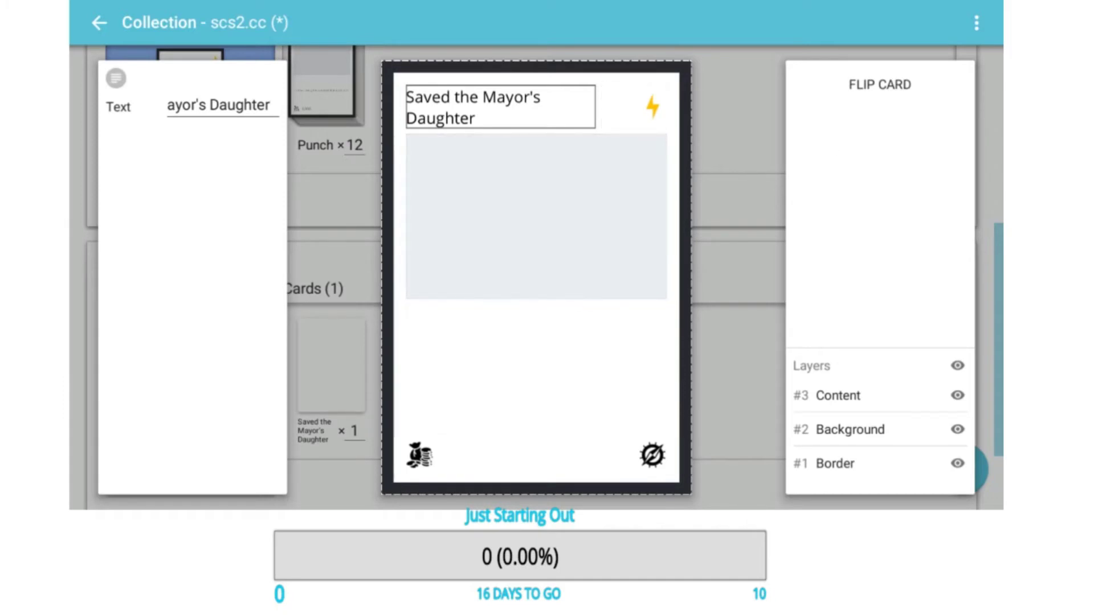
{"action": "left_click", "coordinate": [631, 117]}
{"action": "left_click", "coordinate": [625, 131]}
{"action": "type", "text": "2"}
{"action": "left_click", "coordinate": [626, 454]}
{"action": "type", "text": "+2"}
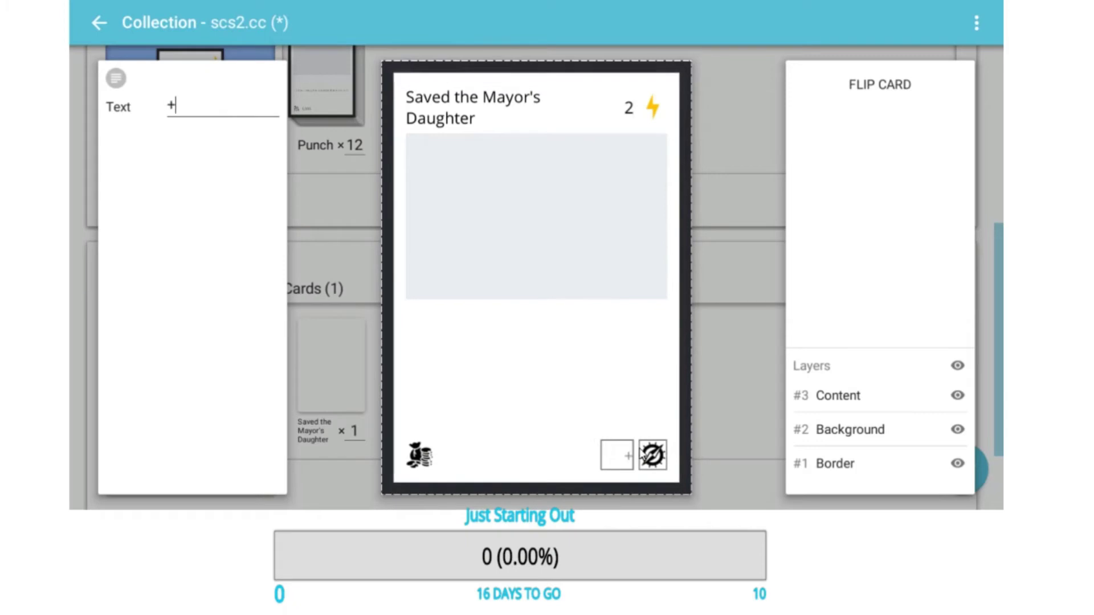
{"action": "left_click", "coordinate": [488, 454]}
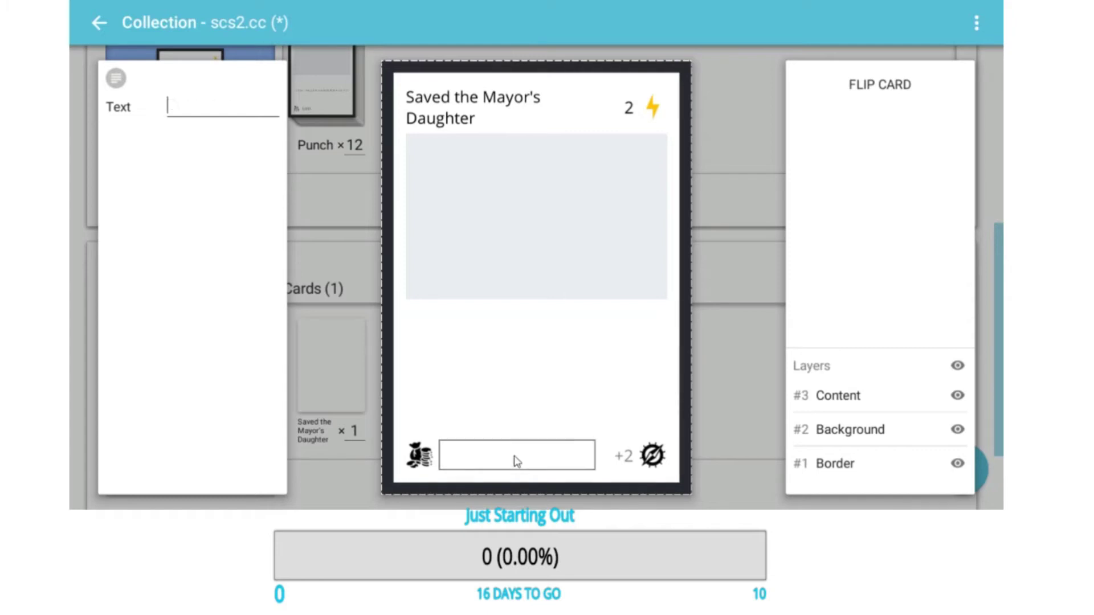
{"action": "type", "text": "+5,000"}
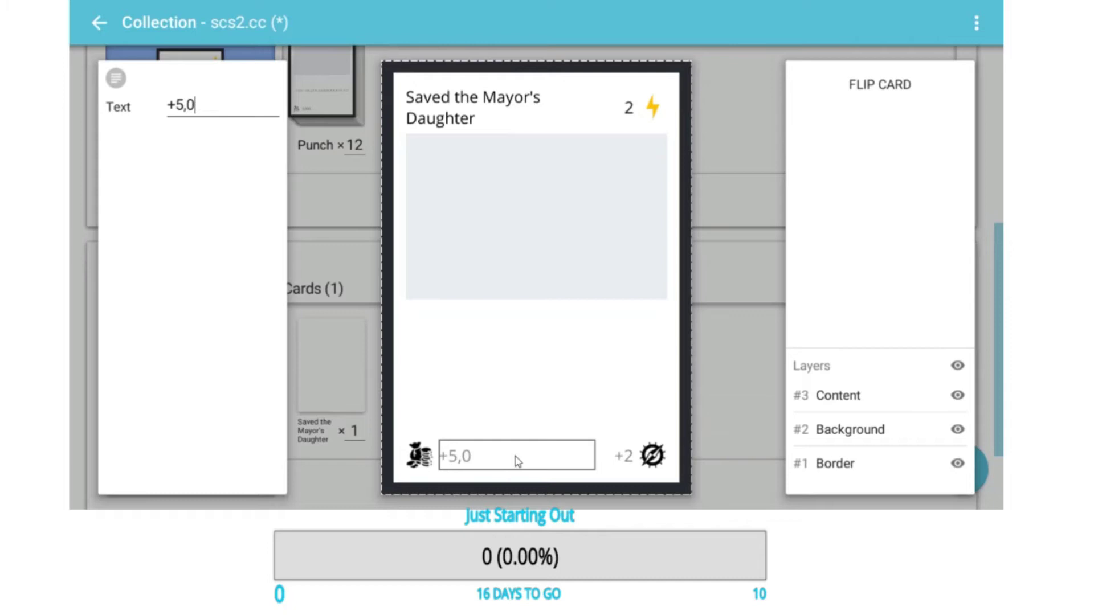
Set the card's money icon to the money bag with coins from the Basic icon group and close the card.
{"action": "left_click", "coordinate": [414, 464]}
{"action": "double_click", "coordinate": [412, 463]}
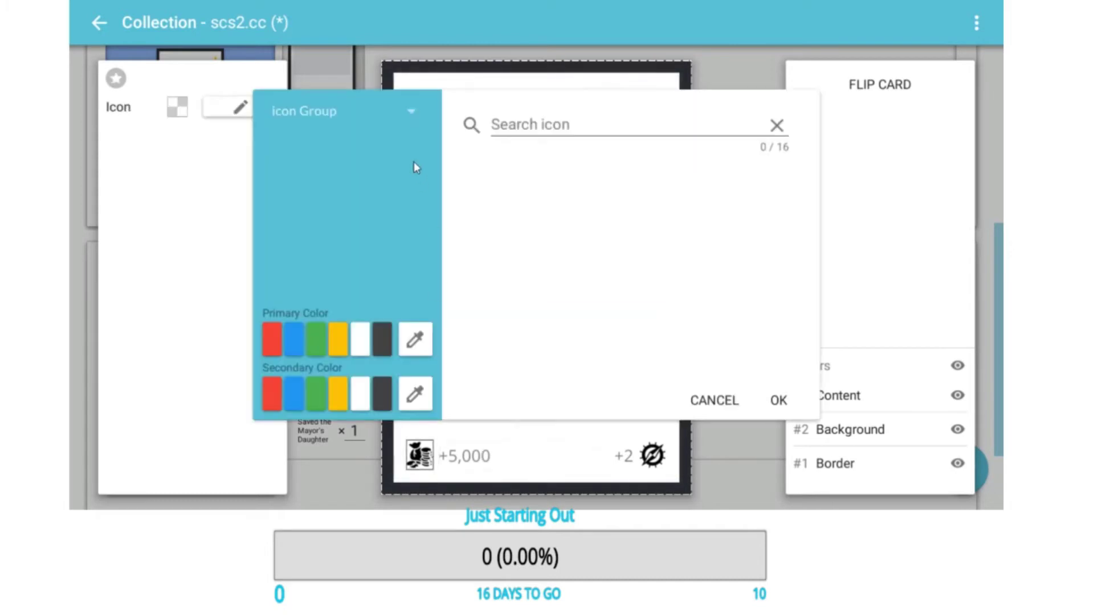
{"action": "left_click", "coordinate": [357, 115]}
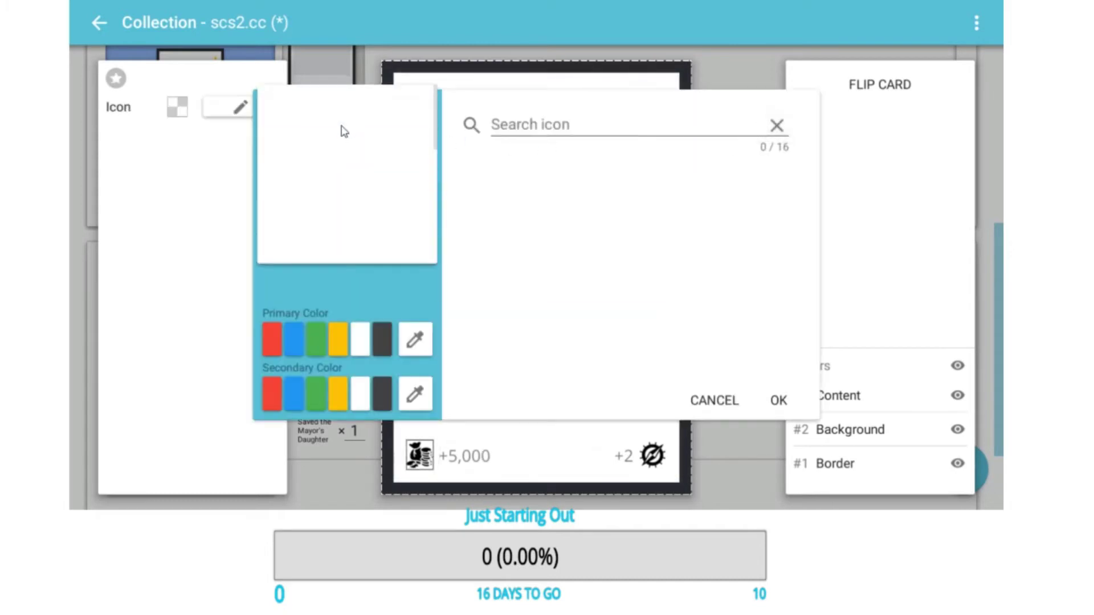
{"action": "left_click", "coordinate": [340, 125]}
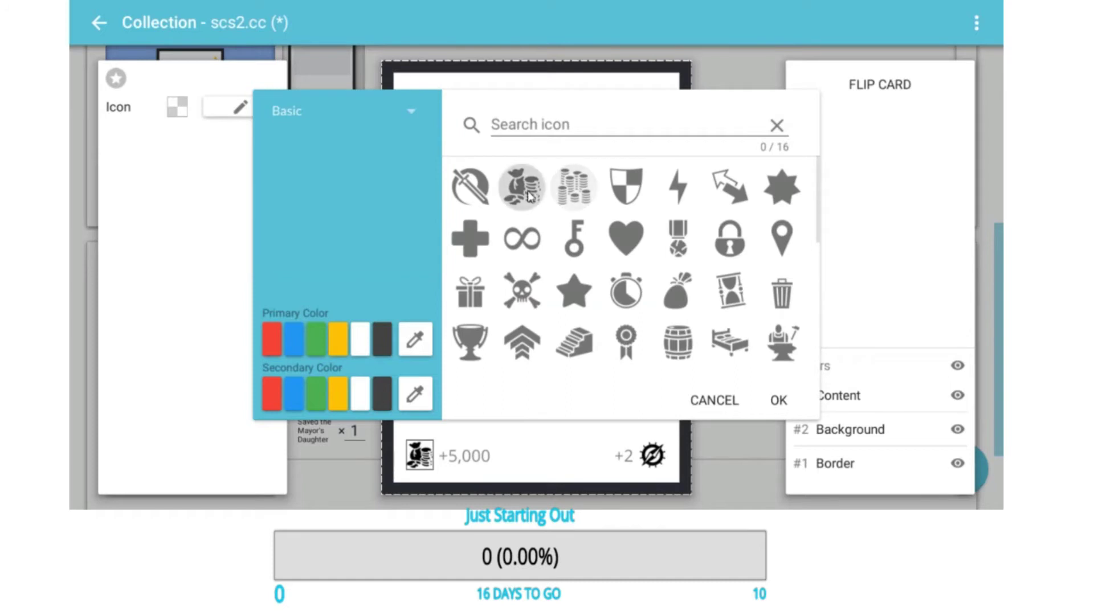
{"action": "left_click", "coordinate": [778, 400]}
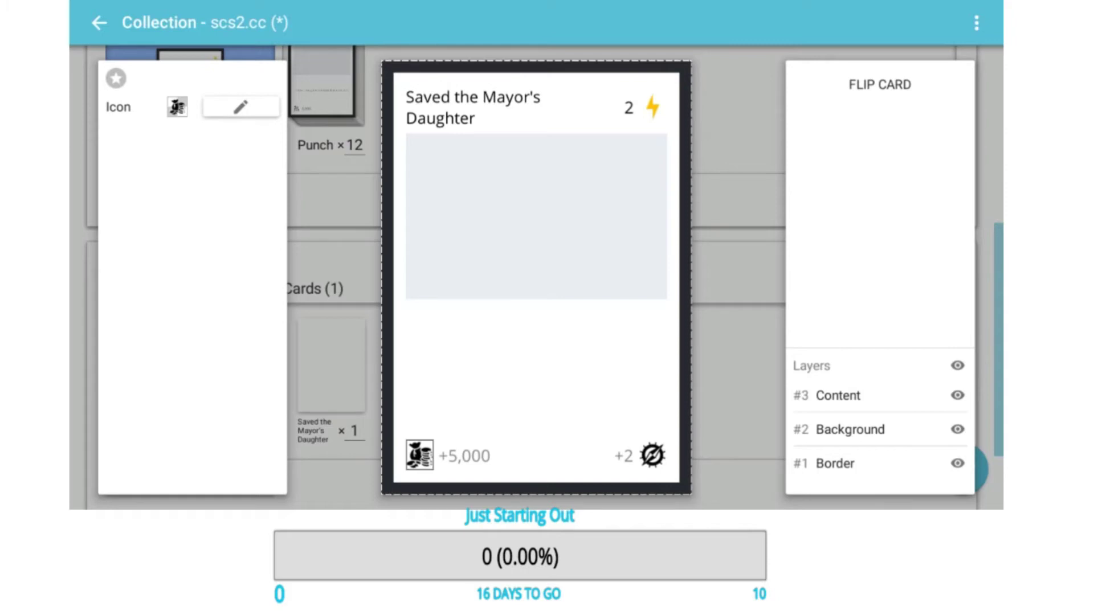
{"action": "left_click", "coordinate": [466, 361]}
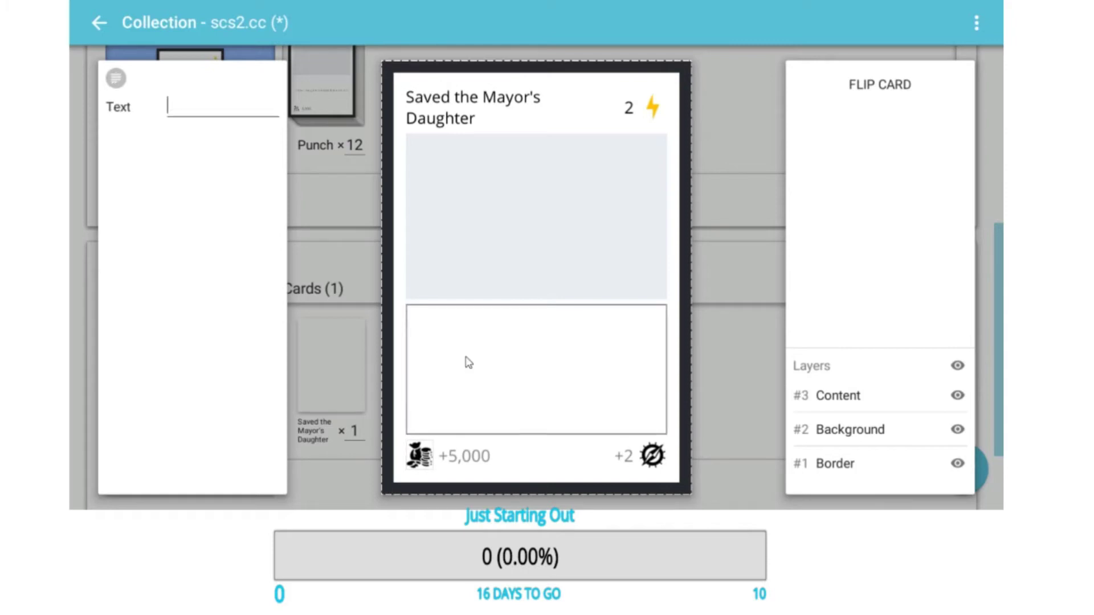
{"action": "left_click", "coordinate": [698, 145]}
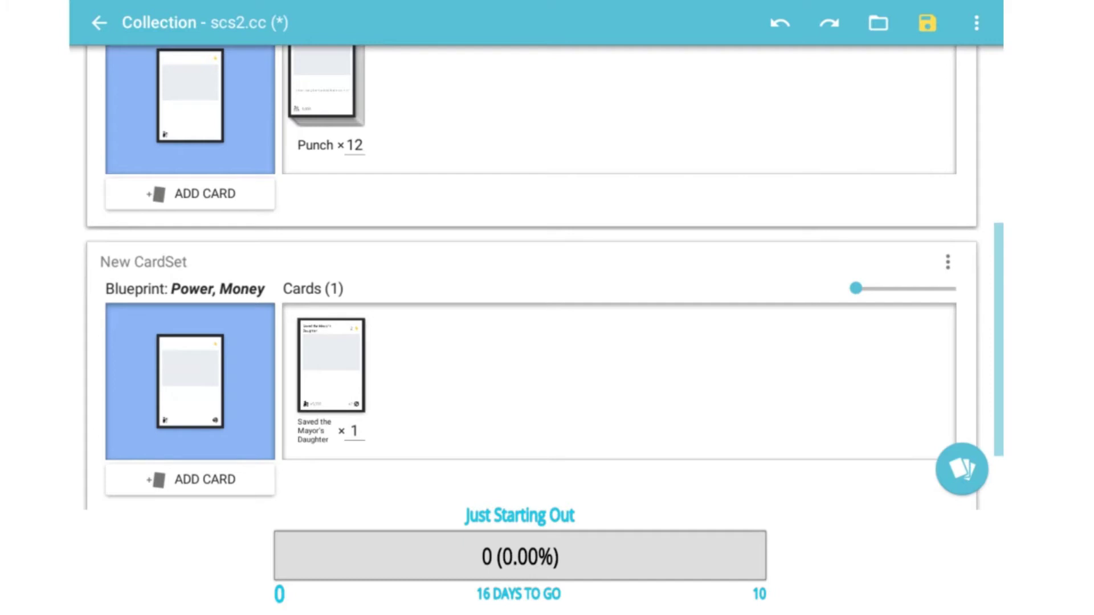
Add a second card to the set, titled "Trapped My Nemesis' Team", with power 4.
{"action": "left_click", "coordinate": [235, 479]}
{"action": "left_click", "coordinate": [404, 356]}
{"action": "left_click", "coordinate": [556, 108]}
{"action": "type", "text": "Trapped My Nemesis' Team"}
{"action": "left_click", "coordinate": [630, 108]}
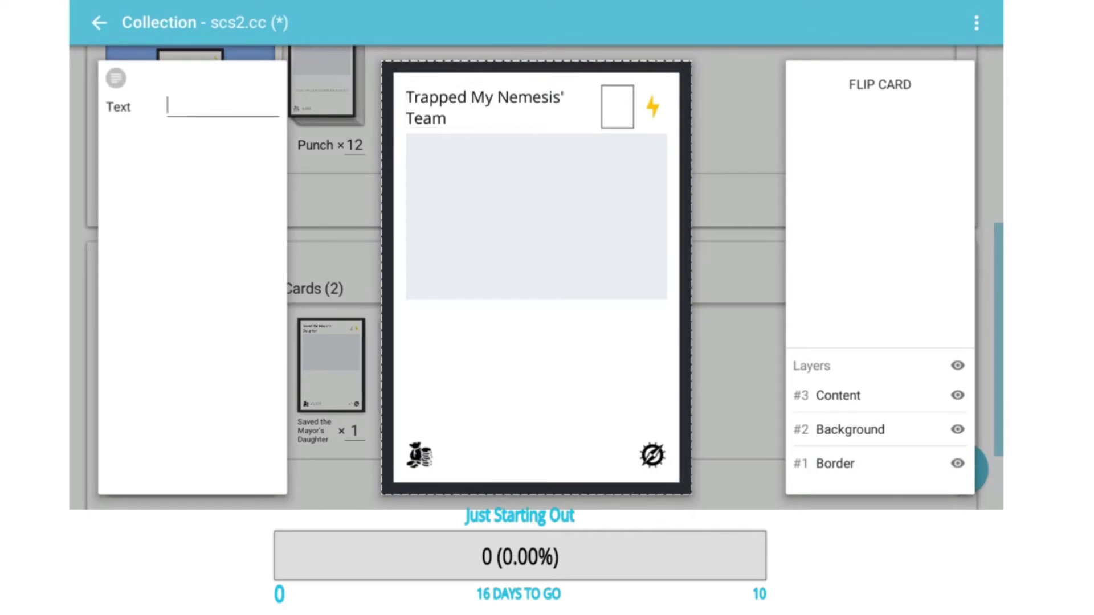
{"action": "type", "text": "4"}
Give the Trapped My Nemesis' Team card alignment -2 and money +3,000, and save the collection.
{"action": "left_click", "coordinate": [616, 450]}
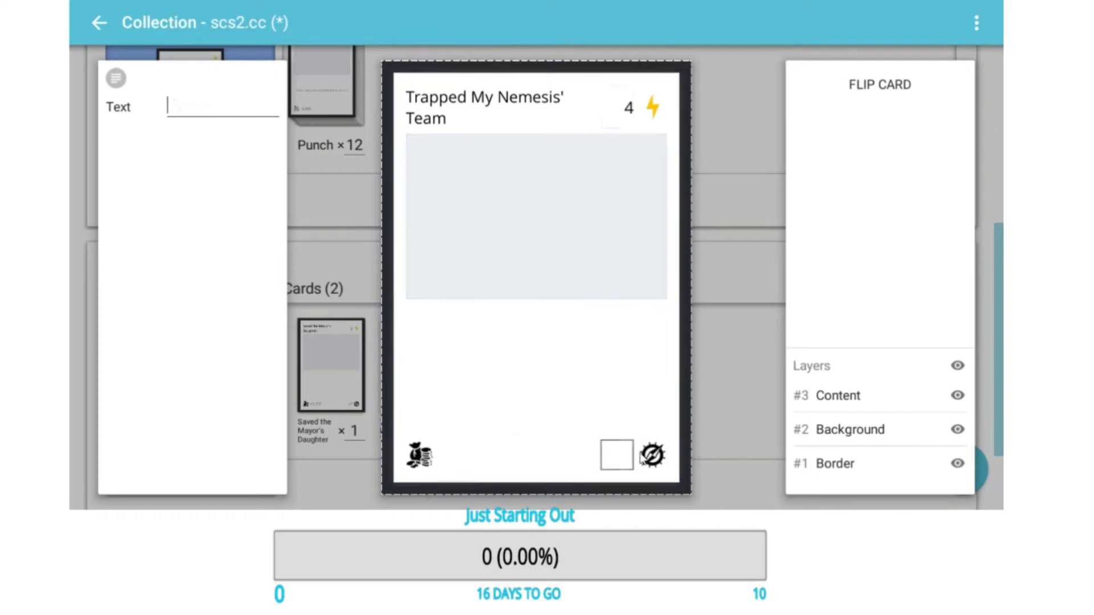
{"action": "type", "text": "-2"}
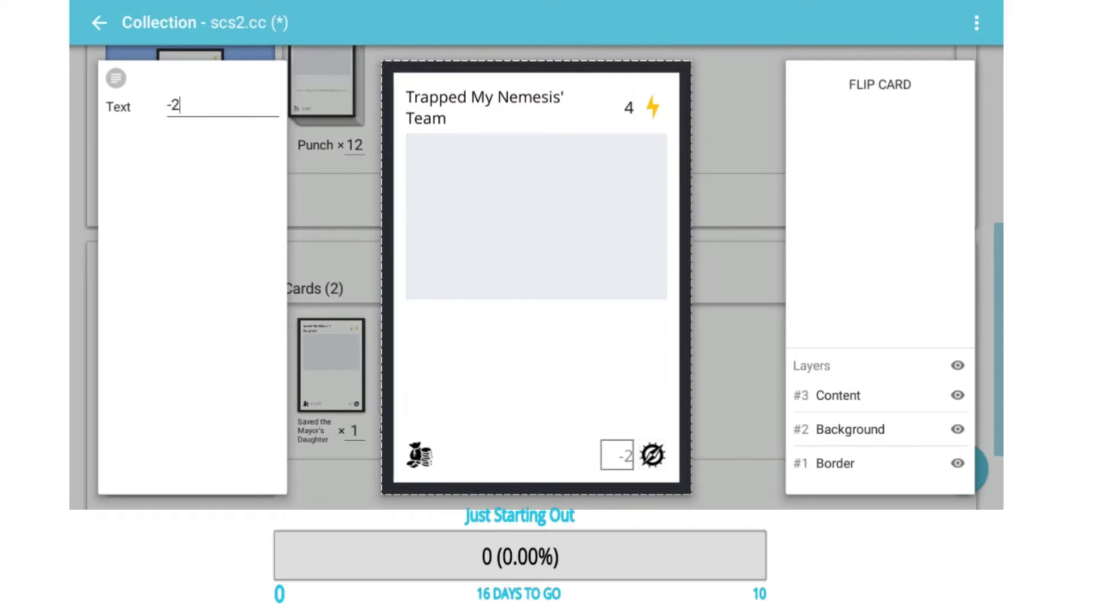
{"action": "left_click", "coordinate": [532, 459]}
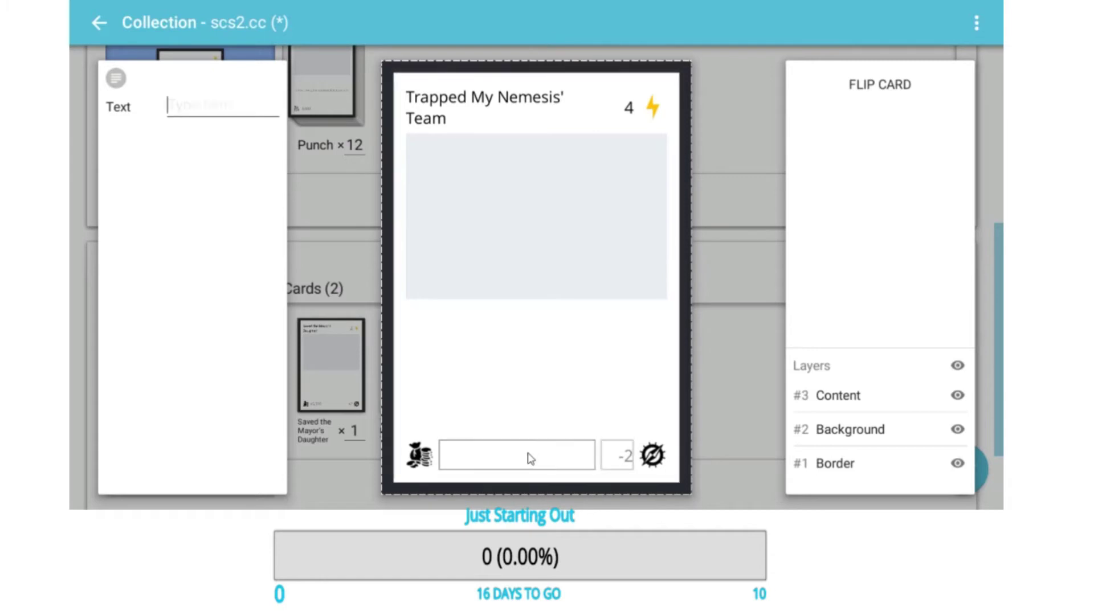
{"action": "type", "text": "+3,000"}
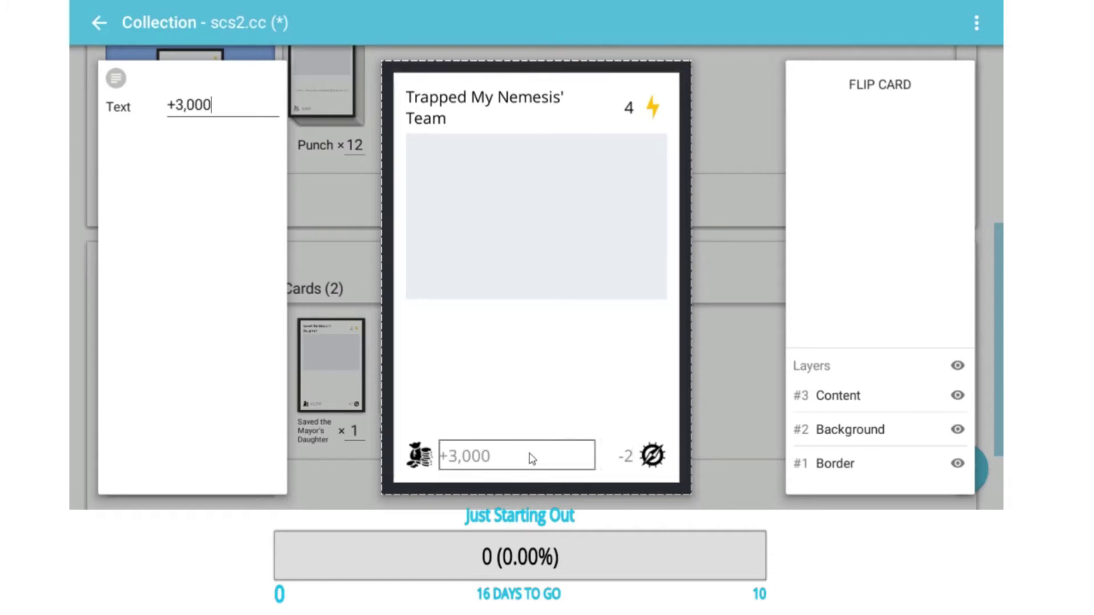
{"action": "left_click", "coordinate": [720, 237]}
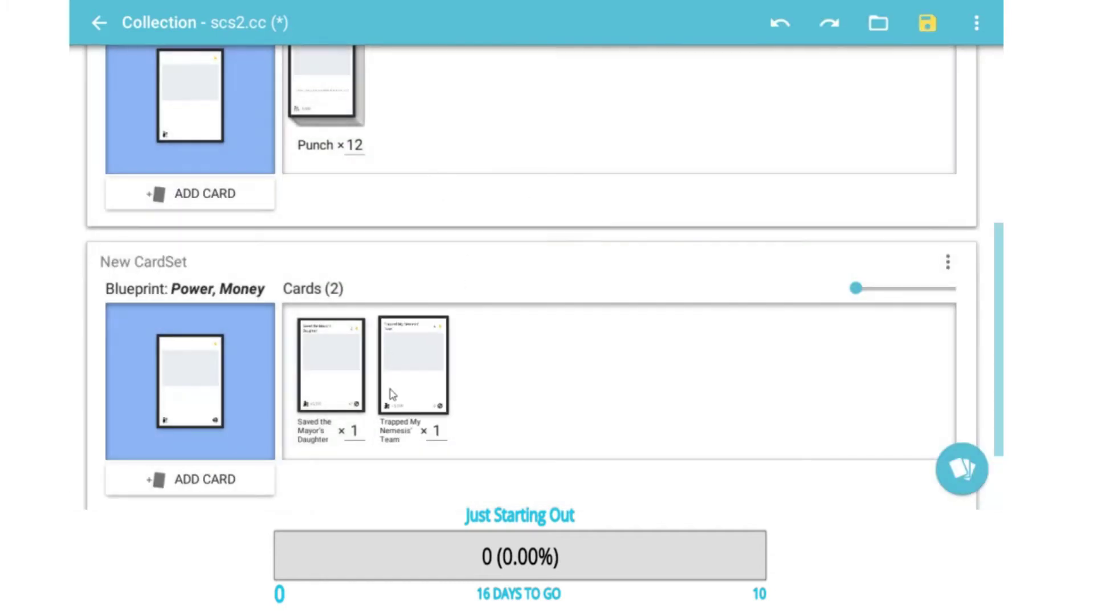
{"action": "scroll", "coordinate": [329, 368], "scroll_direction": "up", "scroll_amount": 7}
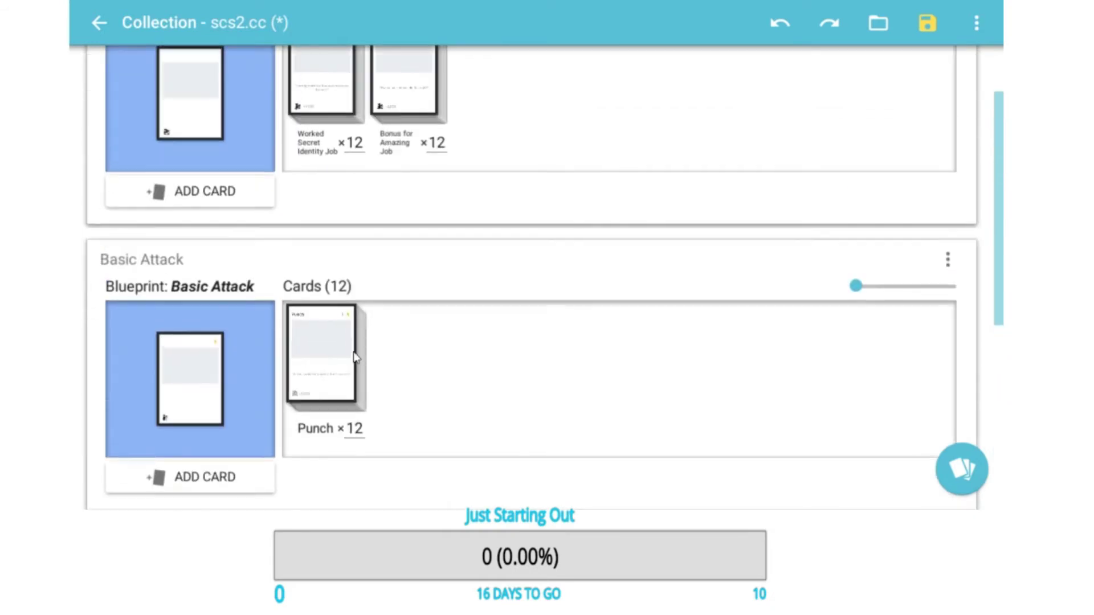
{"action": "left_click", "coordinate": [933, 21]}
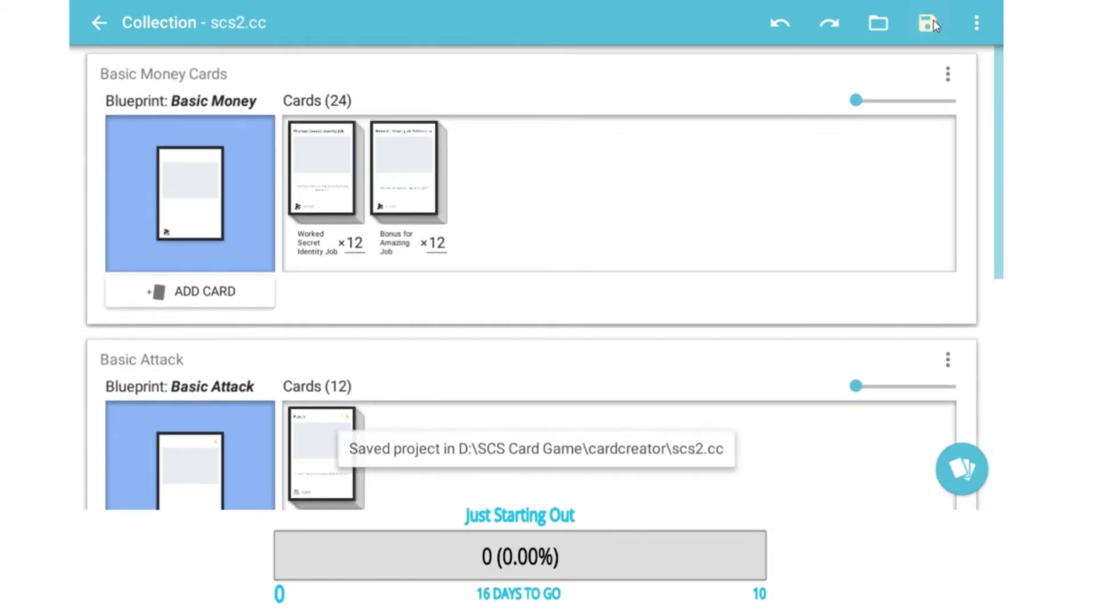
Add another card set below the existing ones, assigning it the Basic Money Cards blueprint.
{"action": "scroll", "coordinate": [576, 242], "scroll_direction": "down", "scroll_amount": 6}
{"action": "scroll", "coordinate": [581, 257], "scroll_direction": "down", "scroll_amount": 3}
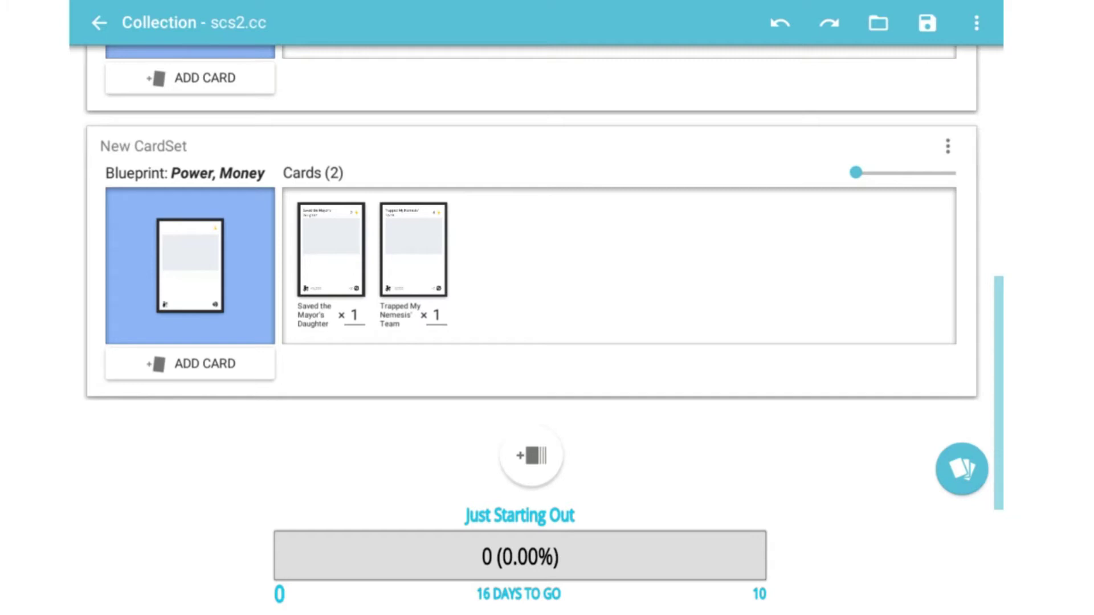
{"action": "scroll", "coordinate": [392, 244], "scroll_direction": "up", "scroll_amount": 9}
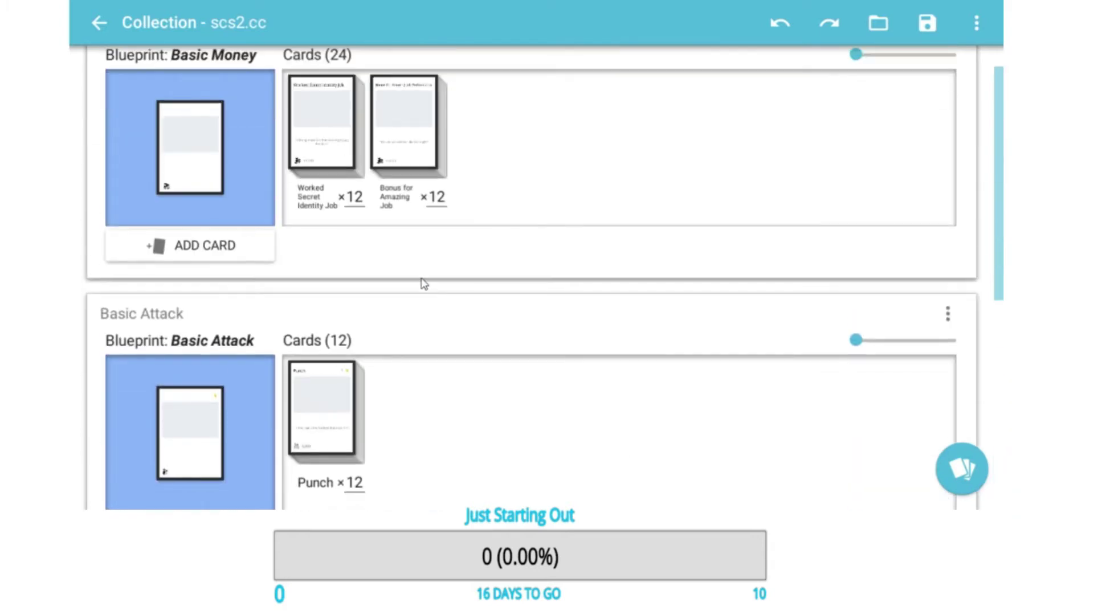
{"action": "scroll", "coordinate": [427, 286], "scroll_direction": "down", "scroll_amount": 1}
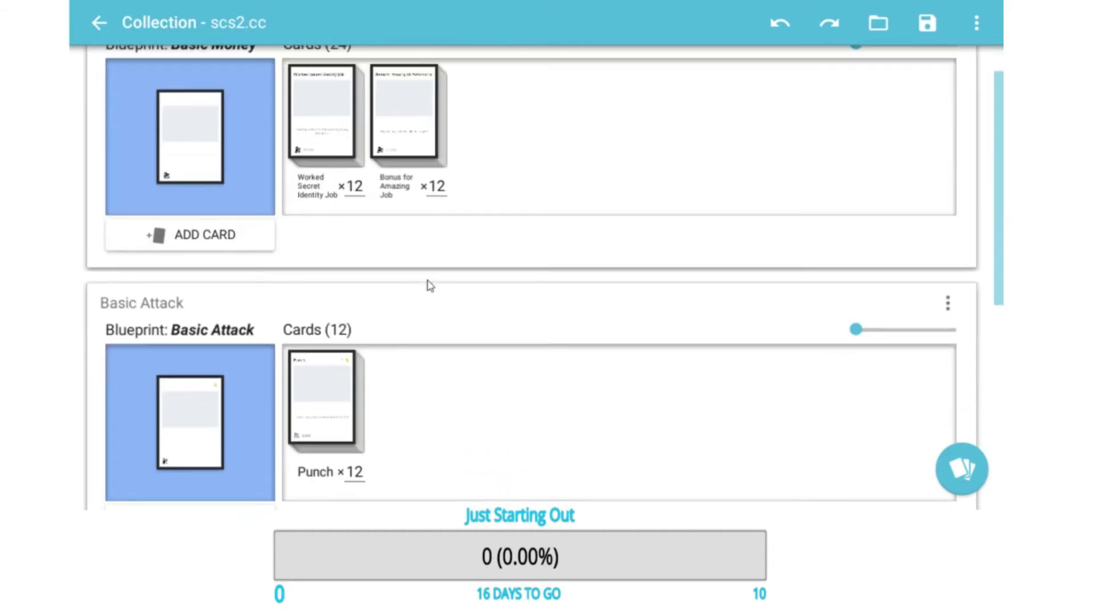
{"action": "scroll", "coordinate": [598, 335], "scroll_direction": "down", "scroll_amount": 8}
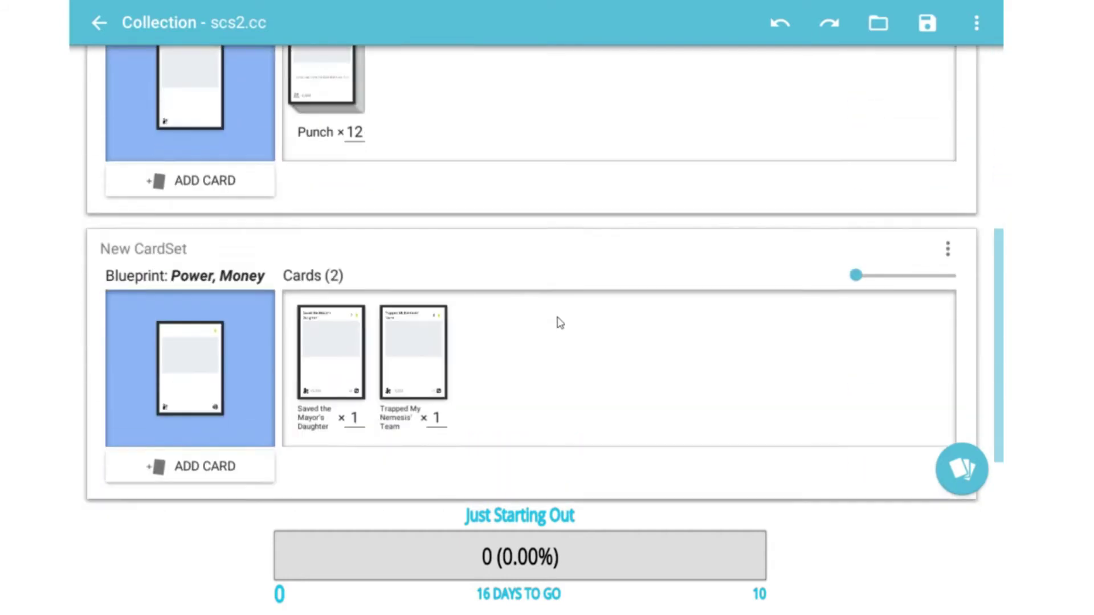
{"action": "left_click", "coordinate": [536, 455]}
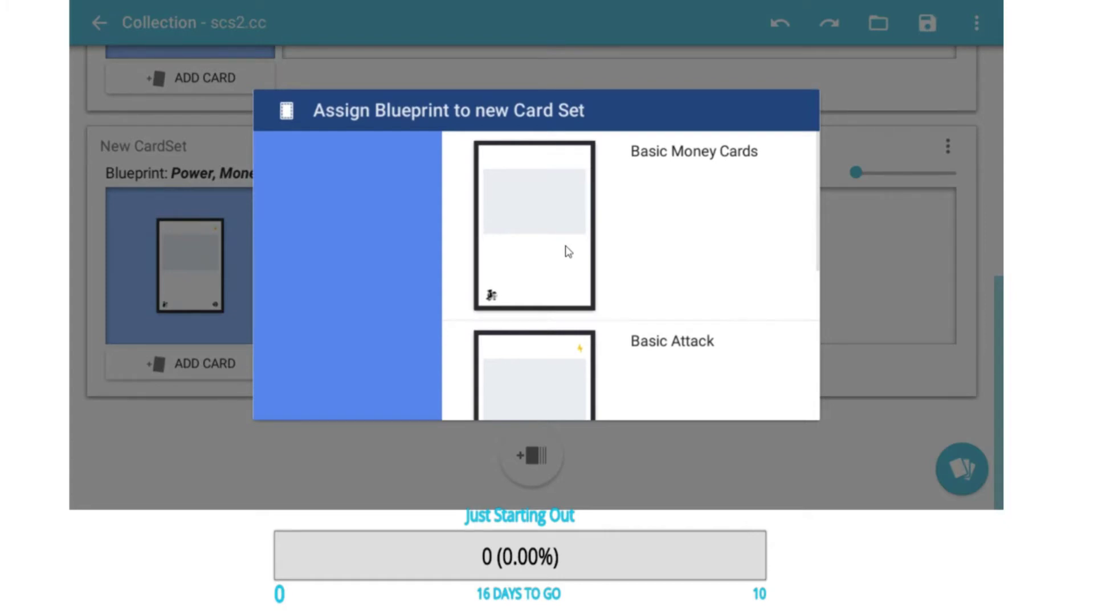
{"action": "left_click", "coordinate": [568, 252]}
{"action": "scroll", "coordinate": [524, 268], "scroll_direction": "down", "scroll_amount": 5}
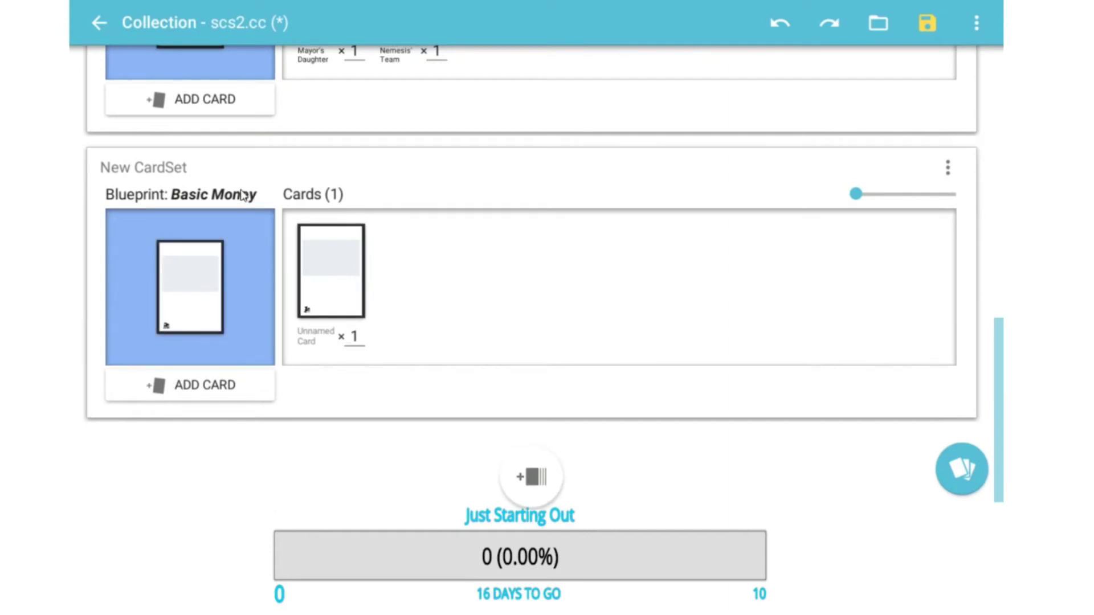
Fill in the new set's unnamed card with the title "Bandage", description "Increase Health by 5" and money -1,000.
{"action": "left_click", "coordinate": [324, 247]}
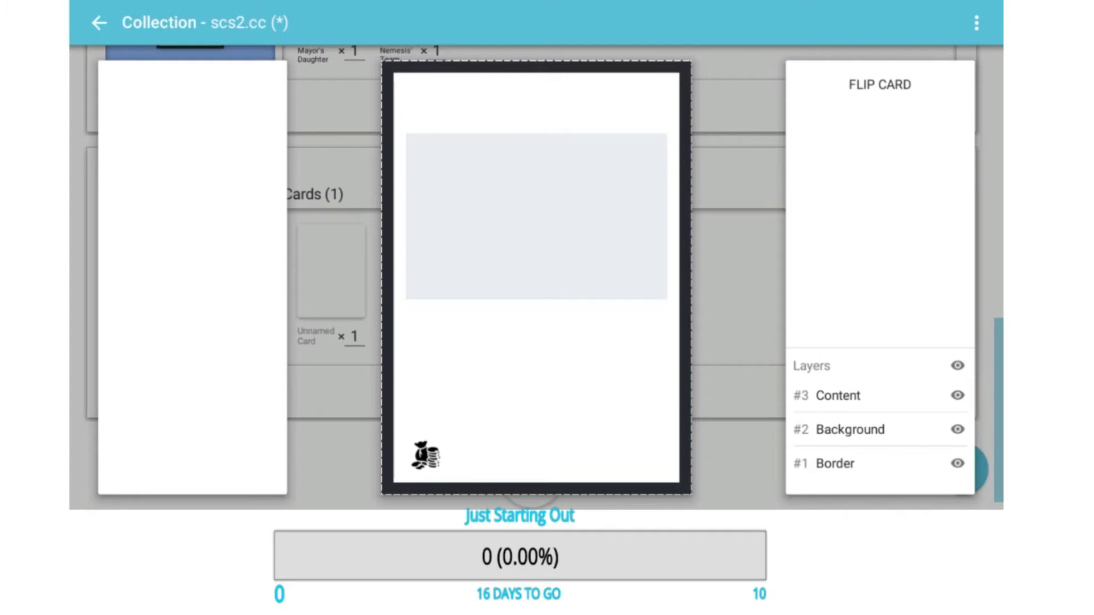
{"action": "type", "text": "Bandage"}
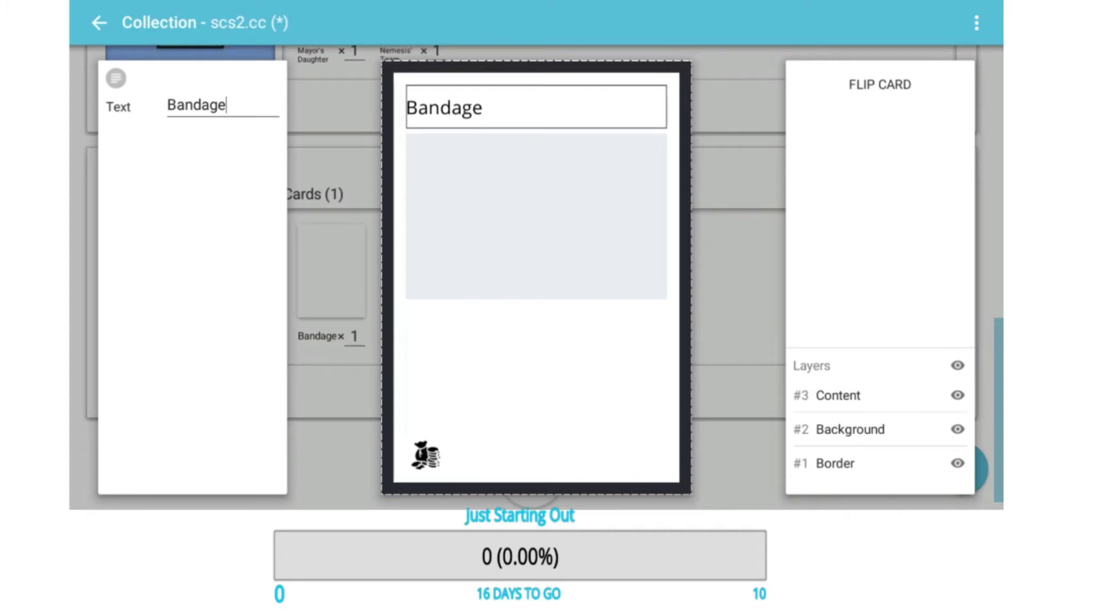
{"action": "left_click", "coordinate": [447, 359]}
{"action": "type", "text": "Increase Health by 5"}
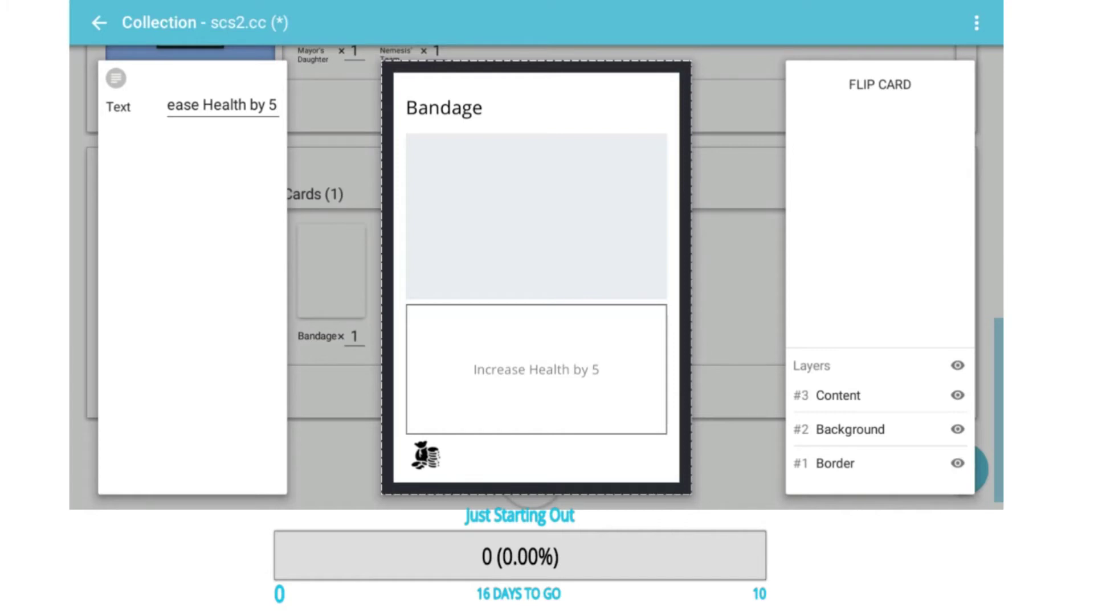
{"action": "left_click", "coordinate": [507, 469]}
{"action": "type", "text": "-"}
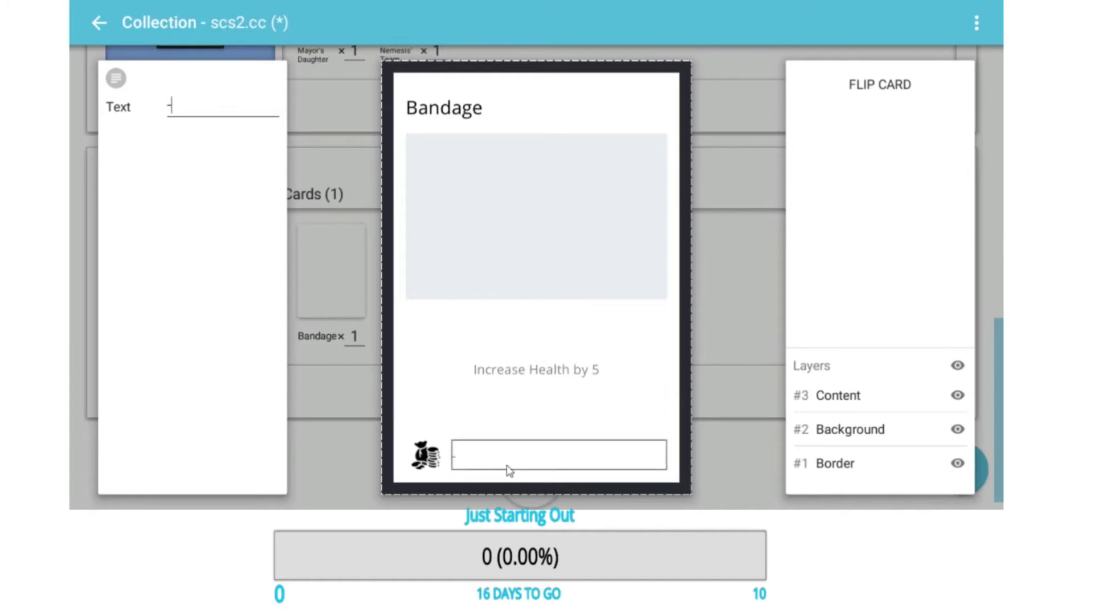
{"action": "type", "text": "1,000"}
Set the Bandage card's money icon to the coin stacks from the Basic group and its quantity to 6.
{"action": "double_click", "coordinate": [426, 454]}
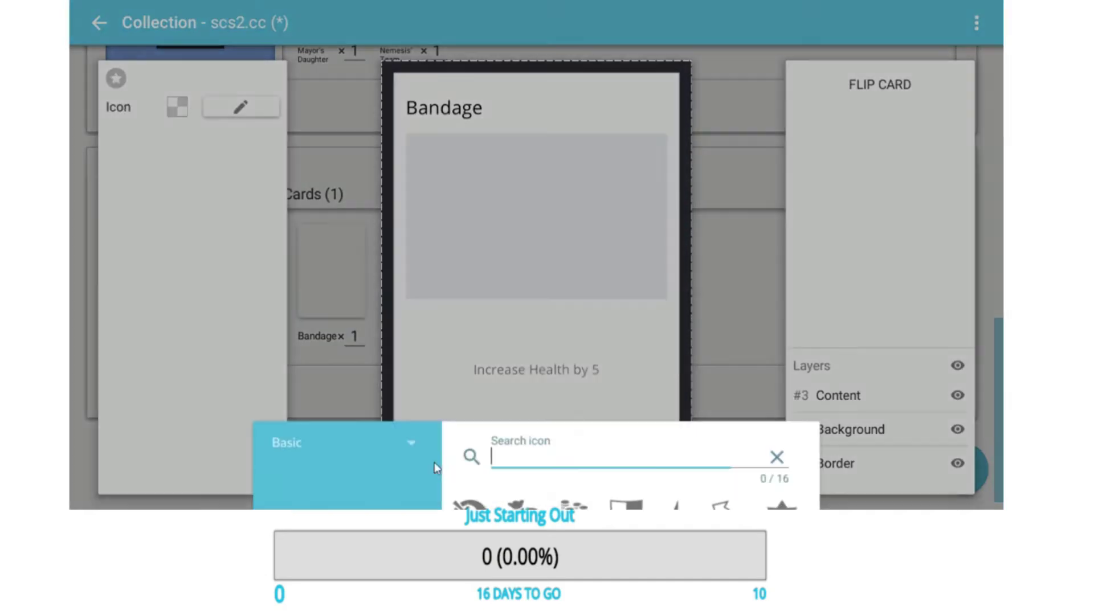
{"action": "left_click", "coordinate": [574, 187]}
{"action": "left_click", "coordinate": [779, 401]}
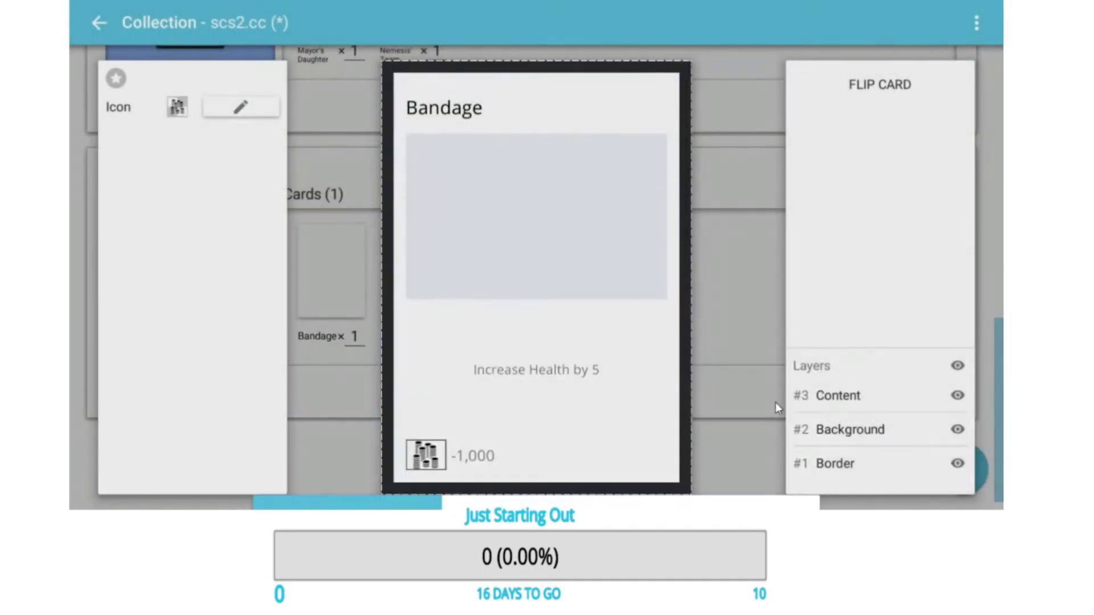
{"action": "left_click", "coordinate": [736, 317]}
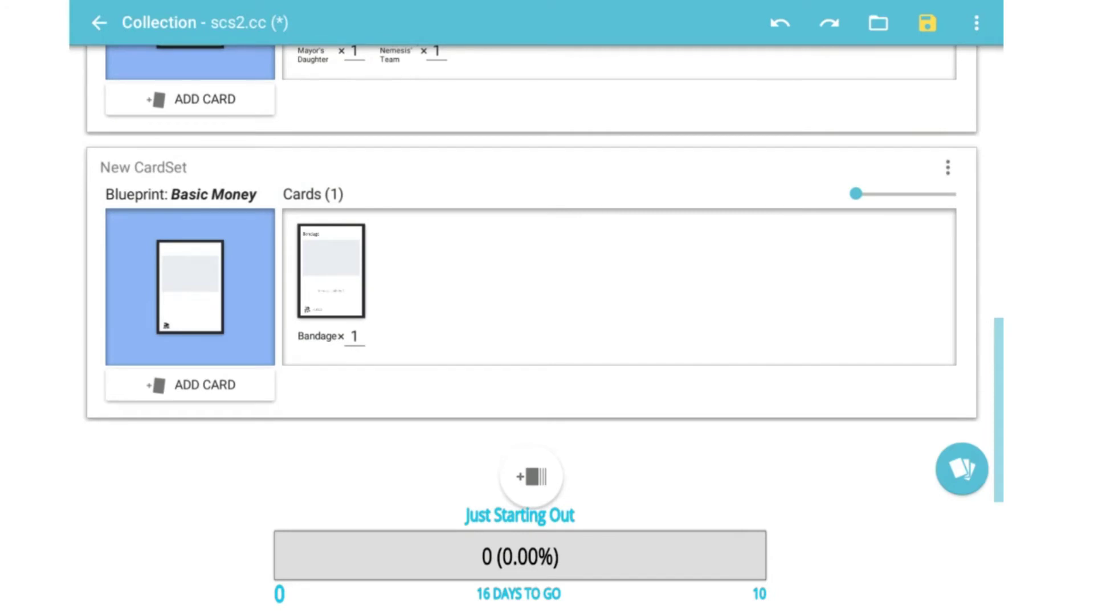
{"action": "left_click", "coordinate": [353, 337]}
{"action": "type", "text": "6"}
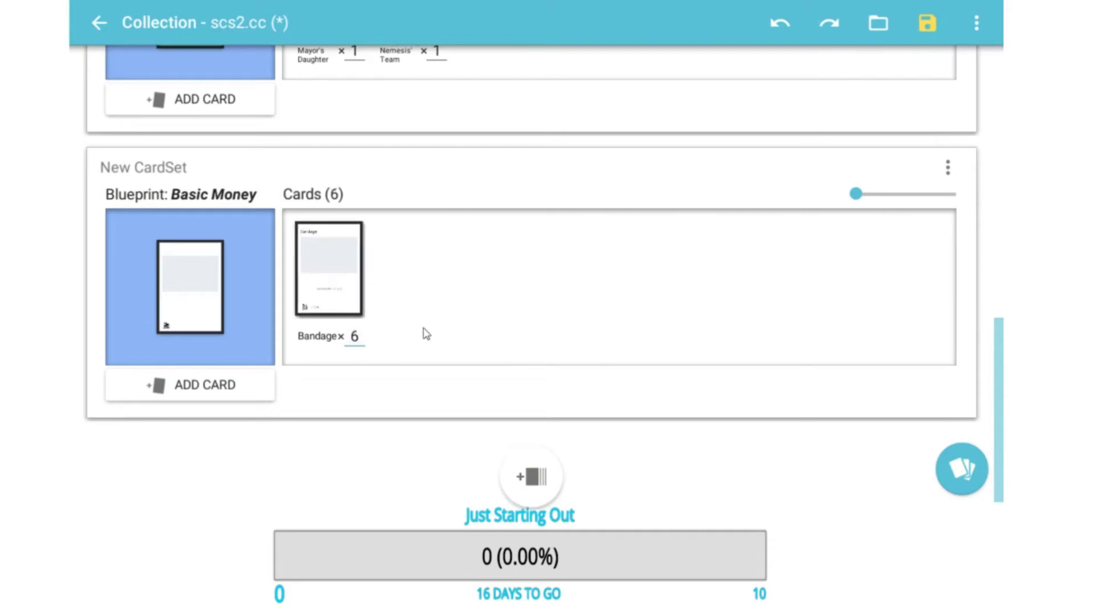
Rename the Bandage card set as "Healing / No Alignment / No Power".
{"action": "left_click", "coordinate": [181, 168]}
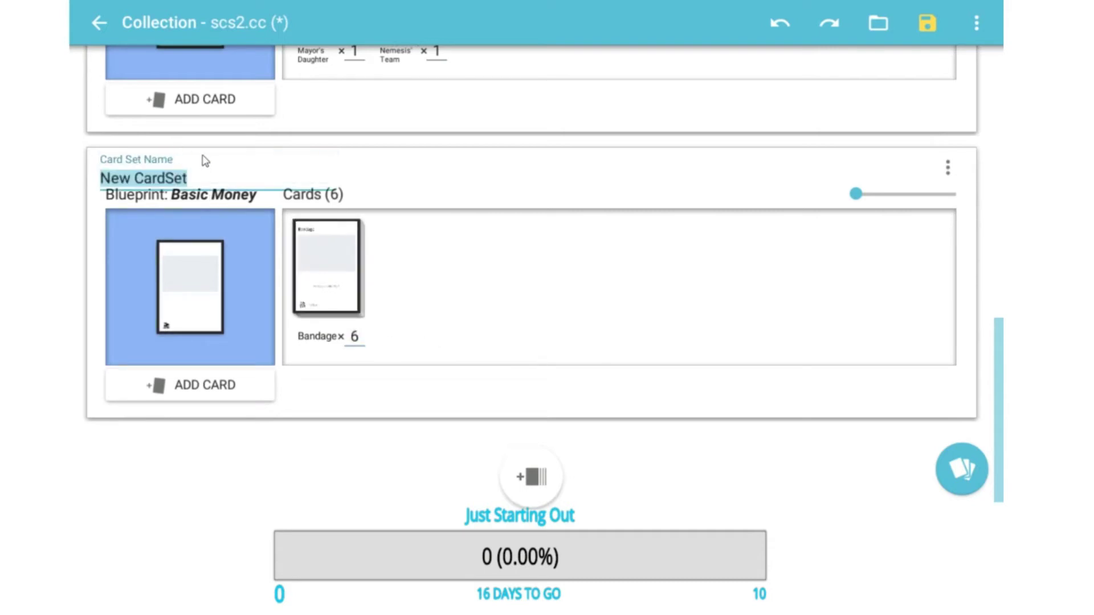
{"action": "type", "text": "Healoin"}
{"action": "key", "text": "BackSpace"}
{"action": "key", "text": "BackSpace"}
{"action": "key", "text": "BackSpace"}
{"action": "type", "text": "ing / No "}
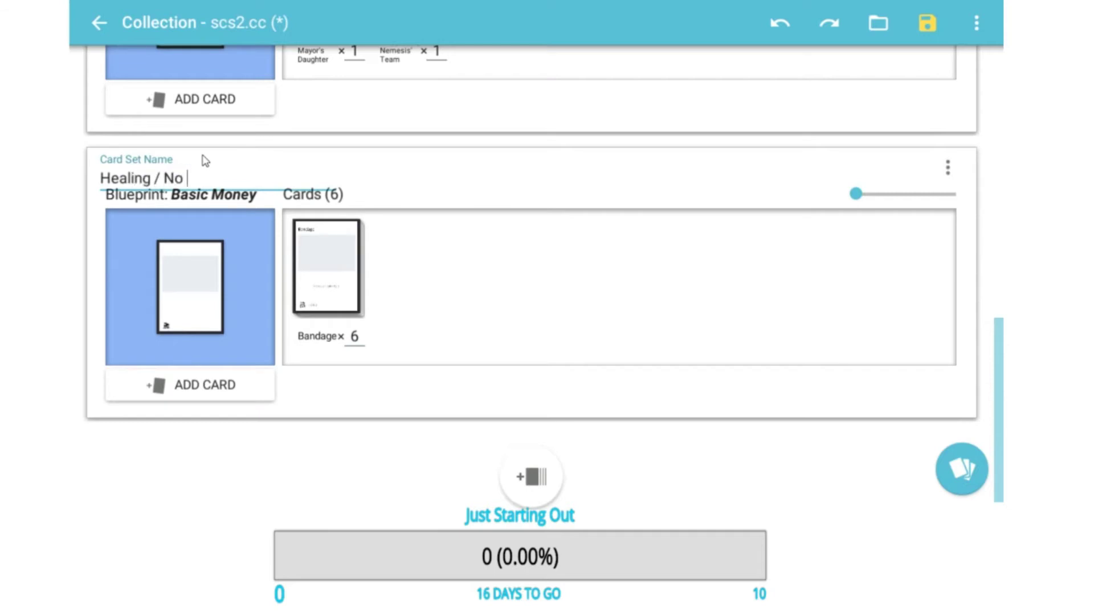
{"action": "type", "text": "Alignment / No Power"}
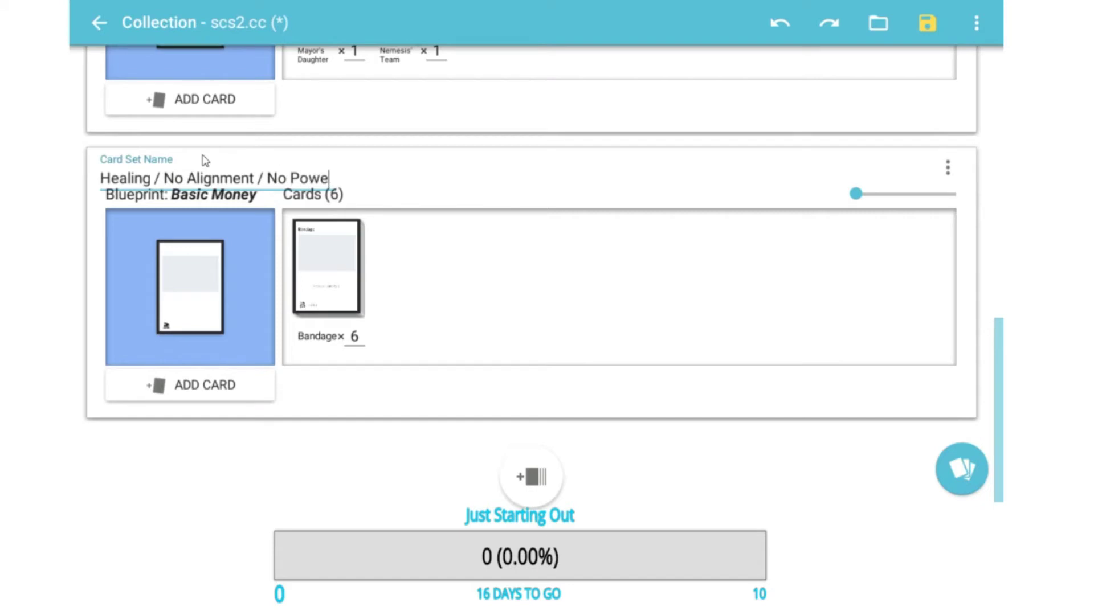
Rename the Bandage card's set as "Simple Cards / No Alignment / No Power".
{"action": "key", "text": "BackSpace"}
{"action": "key", "text": "BackSpace"}
{"action": "key", "text": "BackSpace"}
{"action": "key", "text": "BackSpace"}
{"action": "key", "text": "BackSpace"}
{"action": "key", "text": "BackSpace"}
{"action": "key", "text": "BackSpace"}
{"action": "key", "text": "BackSpace"}
{"action": "key", "text": "BackSpace"}
{"action": "key", "text": "BackSpace"}
{"action": "key", "text": "BackSpace"}
{"action": "key", "text": "BackSpace"}
{"action": "key", "text": "BackSpace"}
{"action": "key", "text": "BackSpace"}
{"action": "key", "text": "BackSpace"}
{"action": "key", "text": "BackSpace"}
{"action": "key", "text": "BackSpace"}
{"action": "key", "text": "BackSpace"}
{"action": "key", "text": "BackSpace"}
{"action": "key", "text": "BackSpace"}
{"action": "type", "text": "Simple C"}
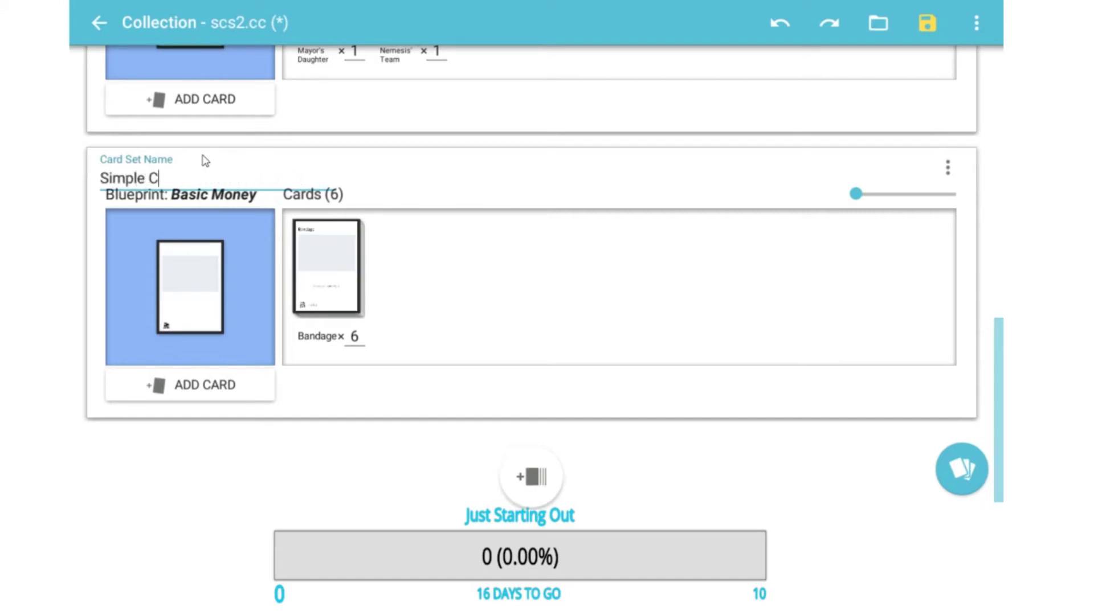
{"action": "type", "text": "ards / No Alignment / No Powe"}
{"action": "key", "text": "Return"}
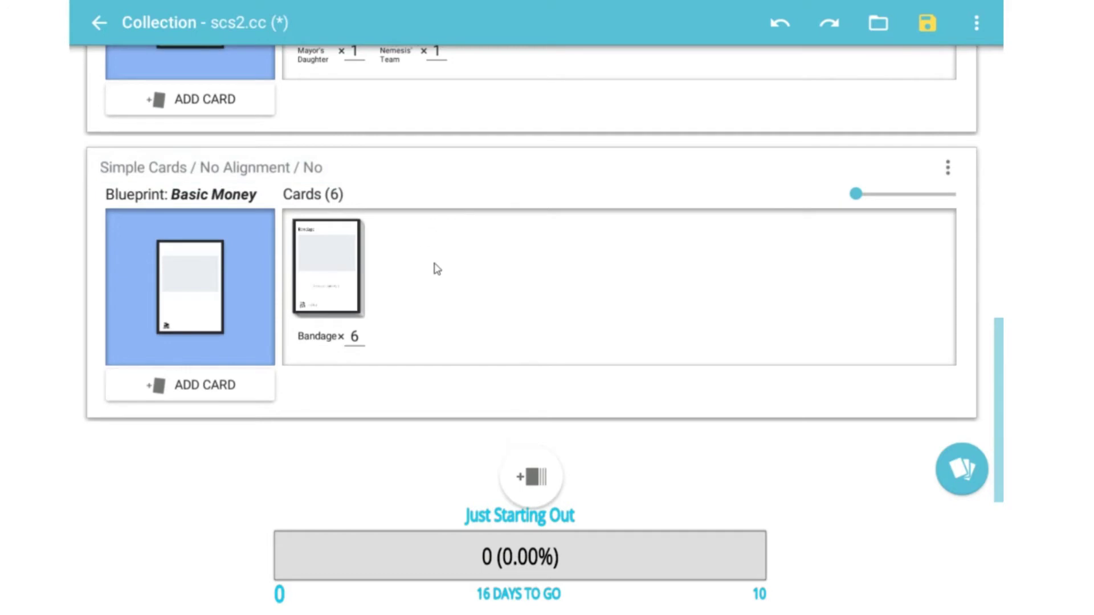
Add a card titled "Block" with money -5,000 to the Simple Cards set.
{"action": "scroll", "coordinate": [430, 279], "scroll_direction": "up", "scroll_amount": 2}
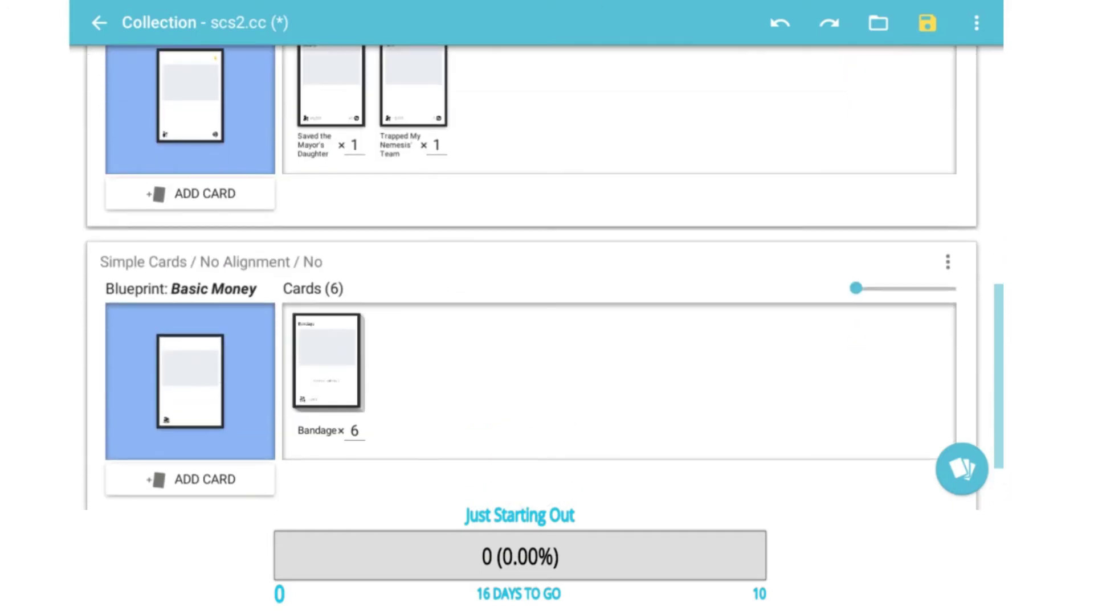
{"action": "left_click", "coordinate": [196, 491]}
{"action": "left_click", "coordinate": [408, 347]}
{"action": "left_click", "coordinate": [484, 110]}
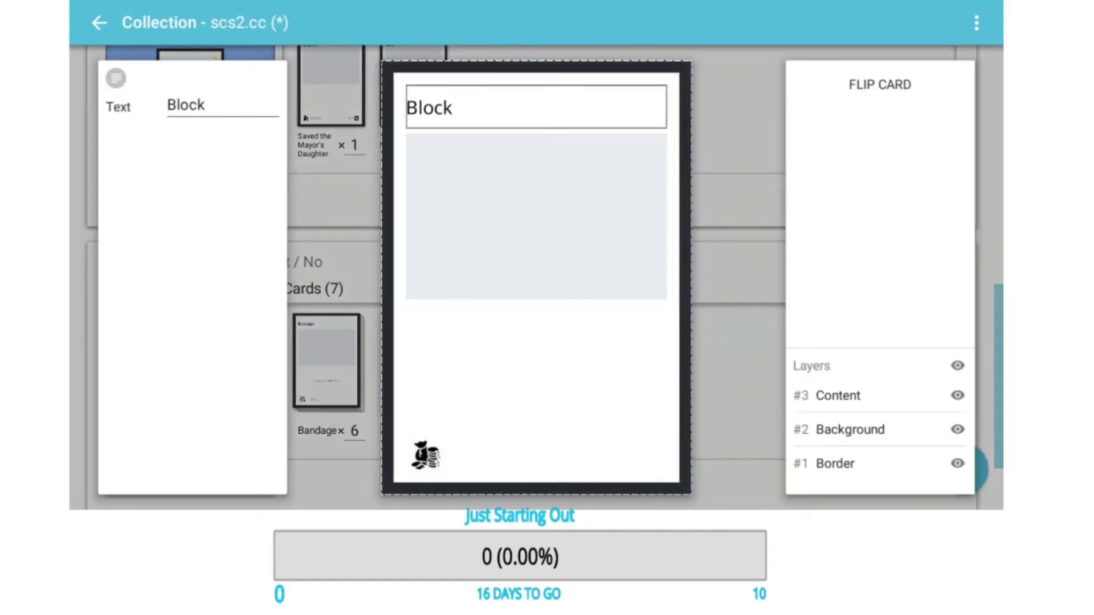
{"action": "left_click", "coordinate": [513, 467]}
{"action": "type", "text": "-5,000"}
Set the Block card's money icon to the coin stacks and its description to "Opponent Plays 1 Less Card Next Turn".
{"action": "left_click", "coordinate": [425, 456]}
{"action": "left_click", "coordinate": [425, 456]}
{"action": "left_click", "coordinate": [580, 204]}
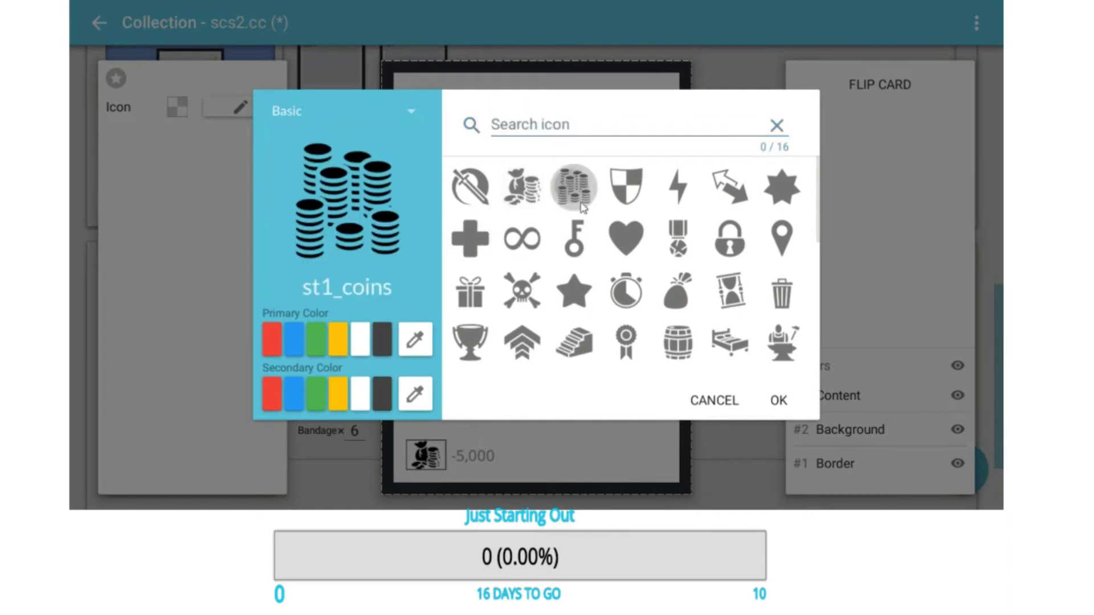
{"action": "left_click", "coordinate": [779, 401]}
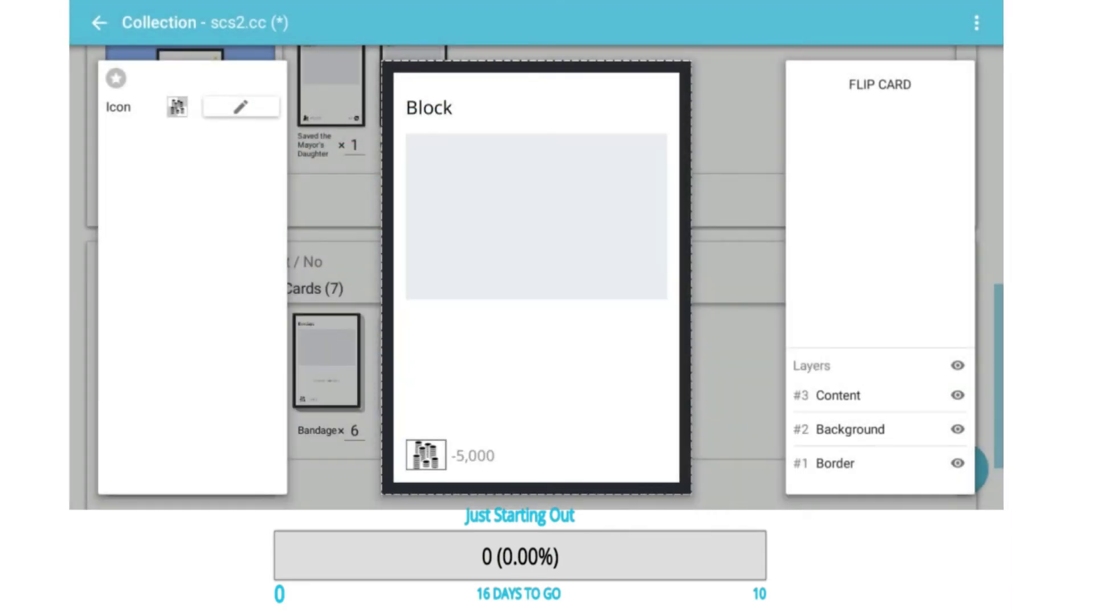
{"action": "left_click", "coordinate": [522, 371]}
{"action": "type", "text": "Opponent Plays 1 Less Card Next Turn"}
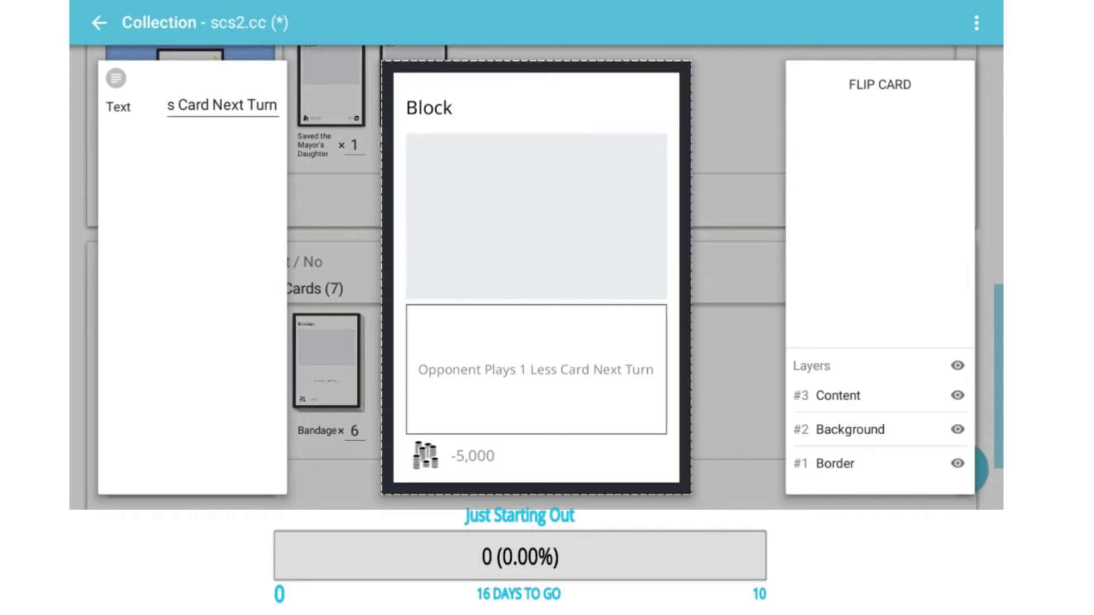
{"action": "left_click", "coordinate": [718, 196]}
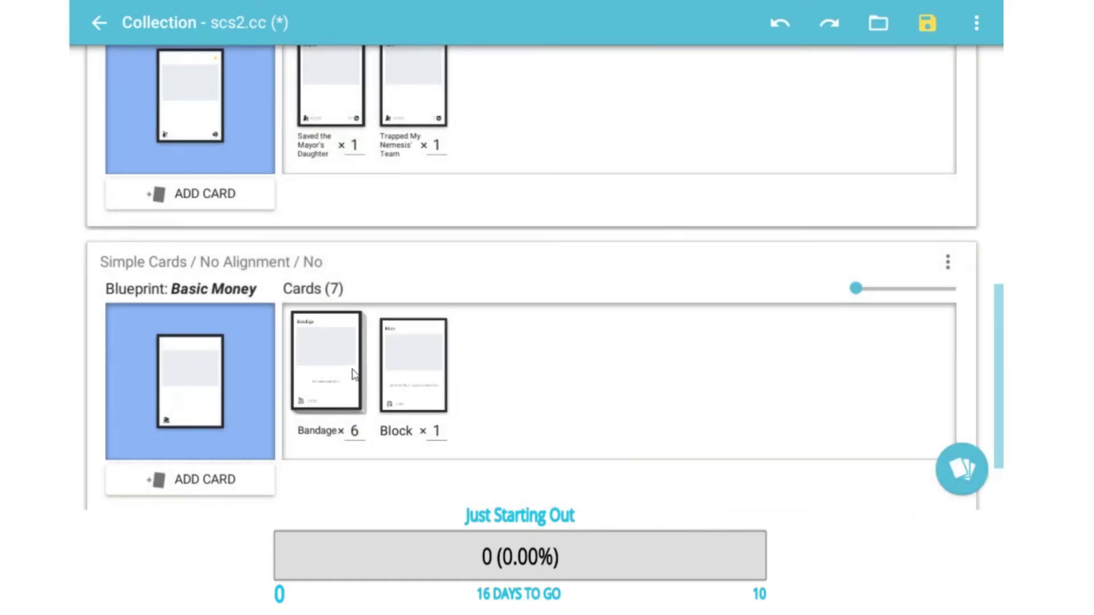
Add a card set below the Simple Cards set, assigning it the second Basic Money Cards blueprint.
{"action": "scroll", "coordinate": [353, 374], "scroll_direction": "down", "scroll_amount": 2}
{"action": "left_click", "coordinate": [545, 471]}
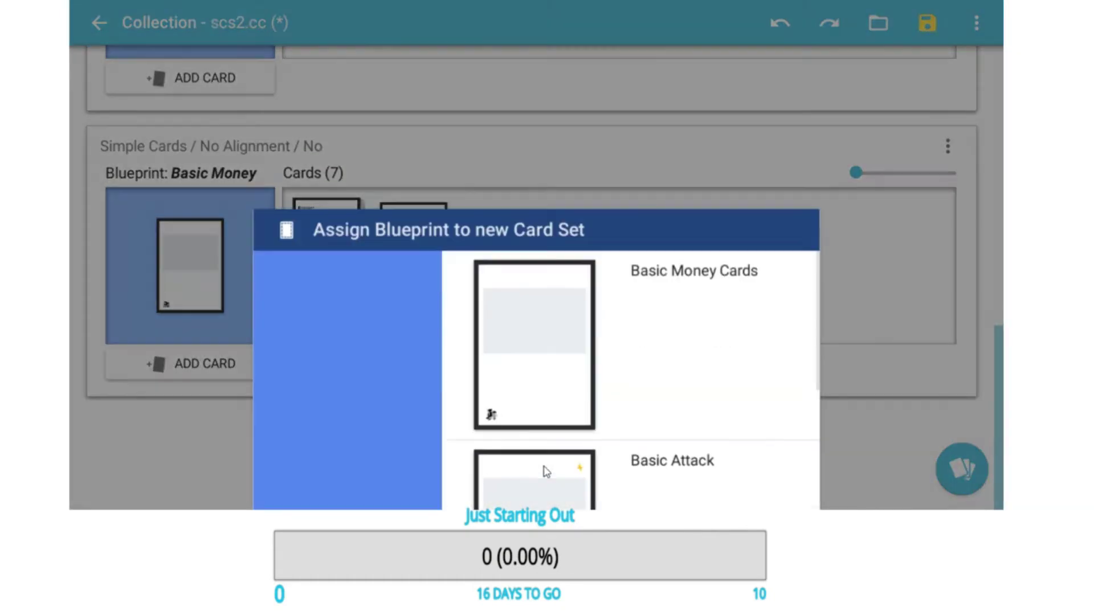
{"action": "scroll", "coordinate": [581, 291], "scroll_direction": "down", "scroll_amount": 2}
{"action": "scroll", "coordinate": [589, 305], "scroll_direction": "up", "scroll_amount": 2}
{"action": "right_click", "coordinate": [547, 284]}
{"action": "left_click", "coordinate": [560, 284]}
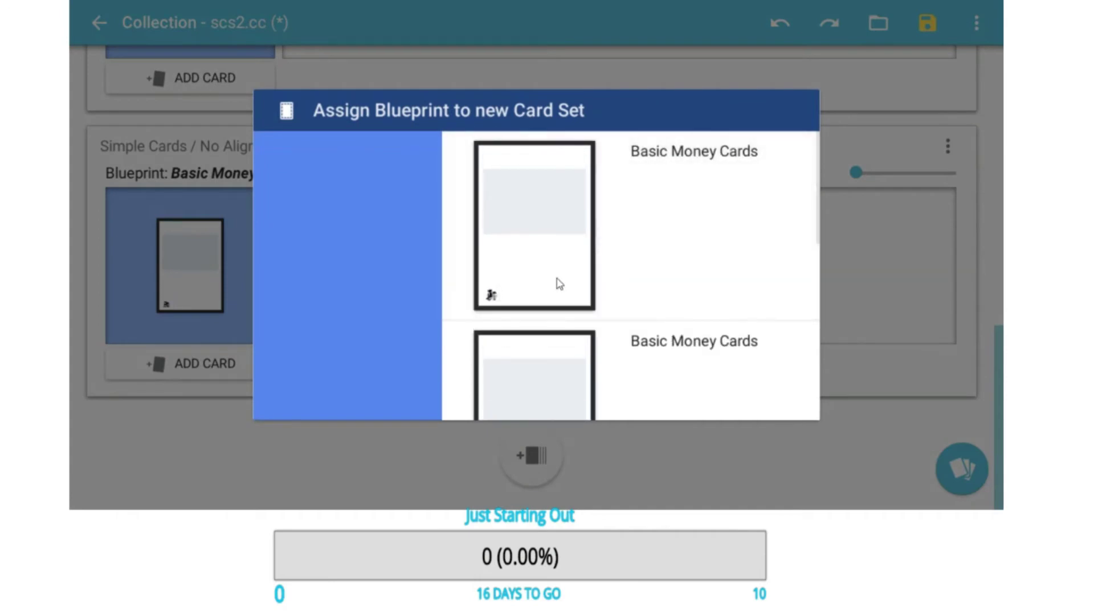
{"action": "left_click", "coordinate": [525, 374]}
Name the new card set "Basic One Time Use Cards".
{"action": "scroll", "coordinate": [319, 342], "scroll_direction": "down", "scroll_amount": 2}
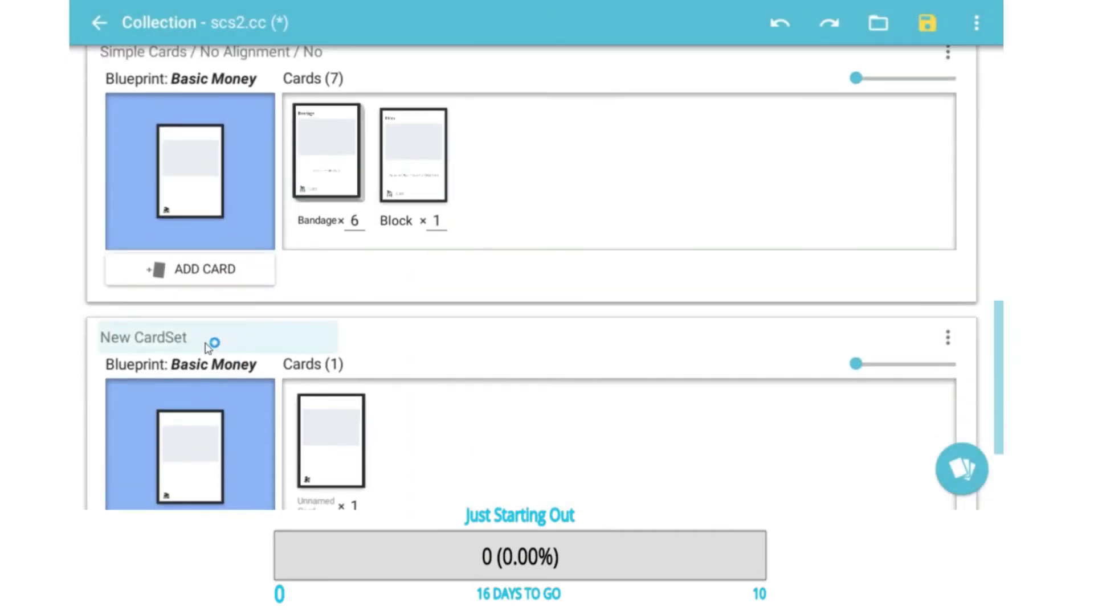
{"action": "scroll", "coordinate": [213, 342], "scroll_direction": "down", "scroll_amount": 1}
{"action": "left_click", "coordinate": [178, 281]}
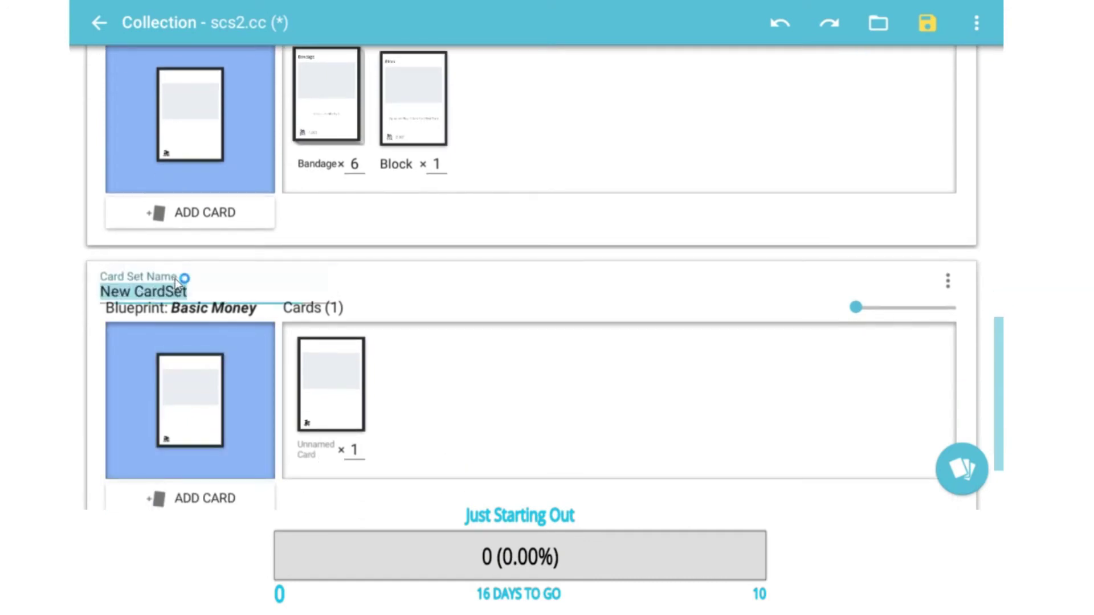
{"action": "type", "text": "One"}
{"action": "key", "text": "BackSpace"}
{"action": "key", "text": "BackSpace"}
{"action": "key", "text": "BackSpace"}
{"action": "type", "text": "Basic One Time Use Cards"}
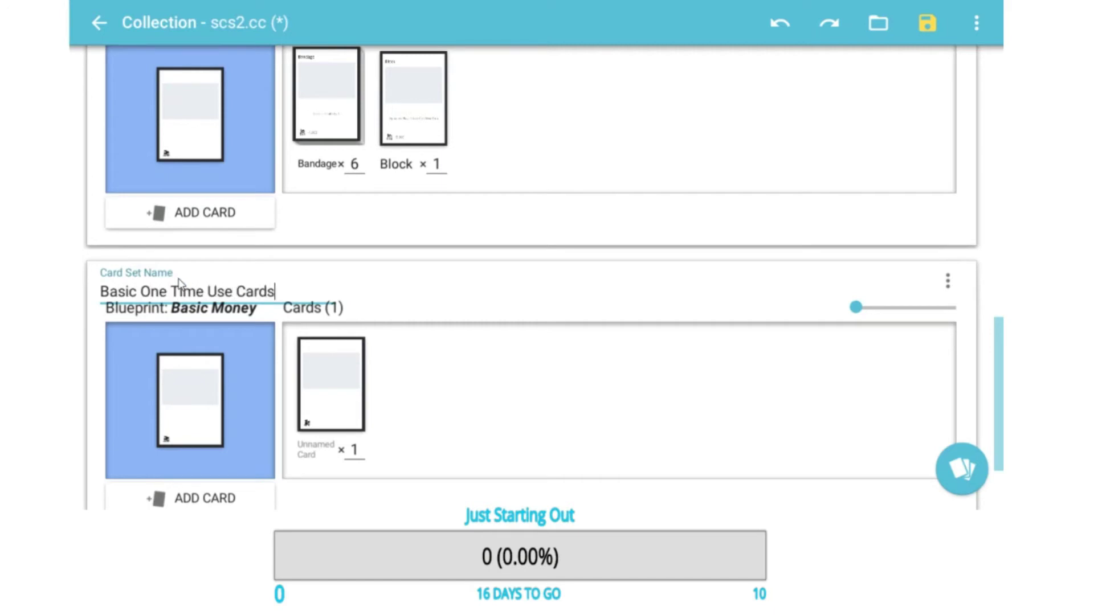
Open the One Time Use set's blueprint and split its description area horizontally, leaving a narrow text field just above the money row.
{"action": "left_click", "coordinate": [205, 391]}
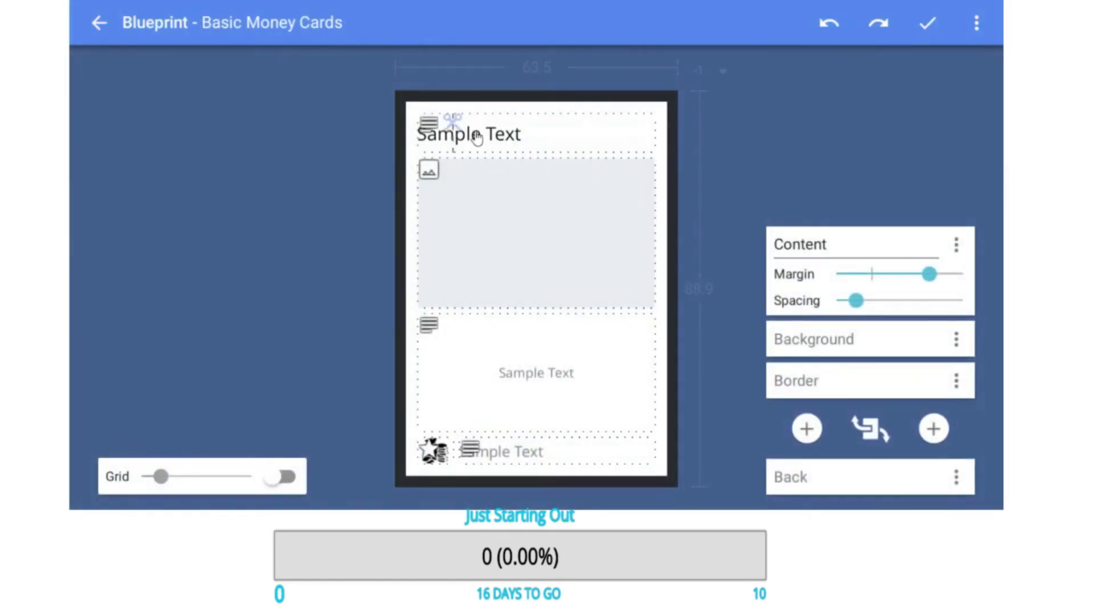
{"action": "left_click", "coordinate": [542, 399]}
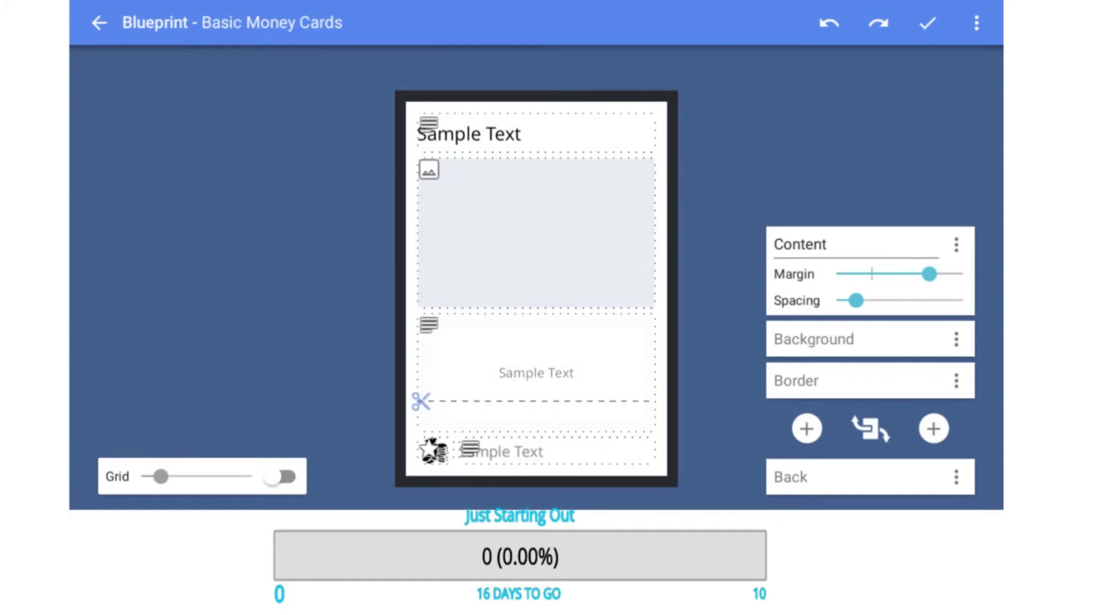
{"action": "left_click", "coordinate": [280, 476]}
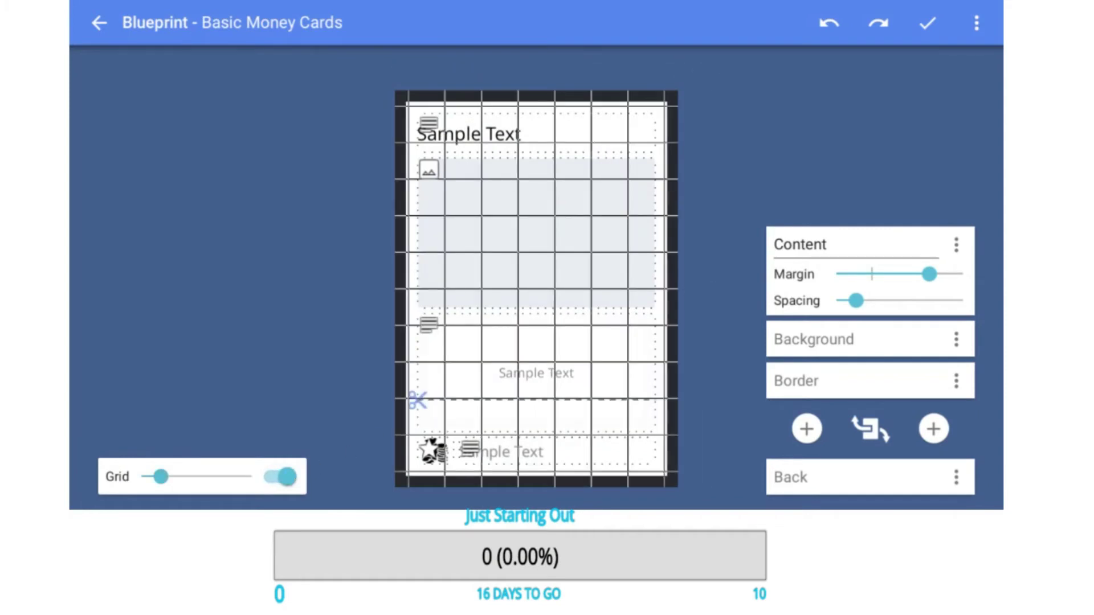
{"action": "left_click", "coordinate": [417, 401]}
{"action": "left_click", "coordinate": [280, 476]}
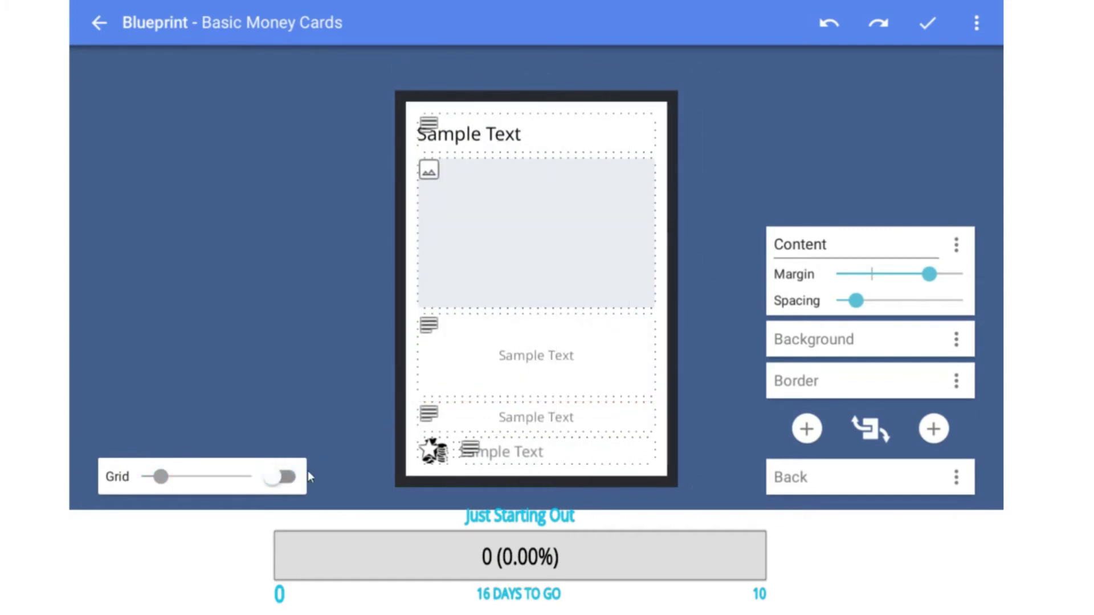
Color the narrow lower text field opaque dark red and save the blueprint.
{"action": "left_click", "coordinate": [482, 418]}
{"action": "left_click", "coordinate": [283, 187]}
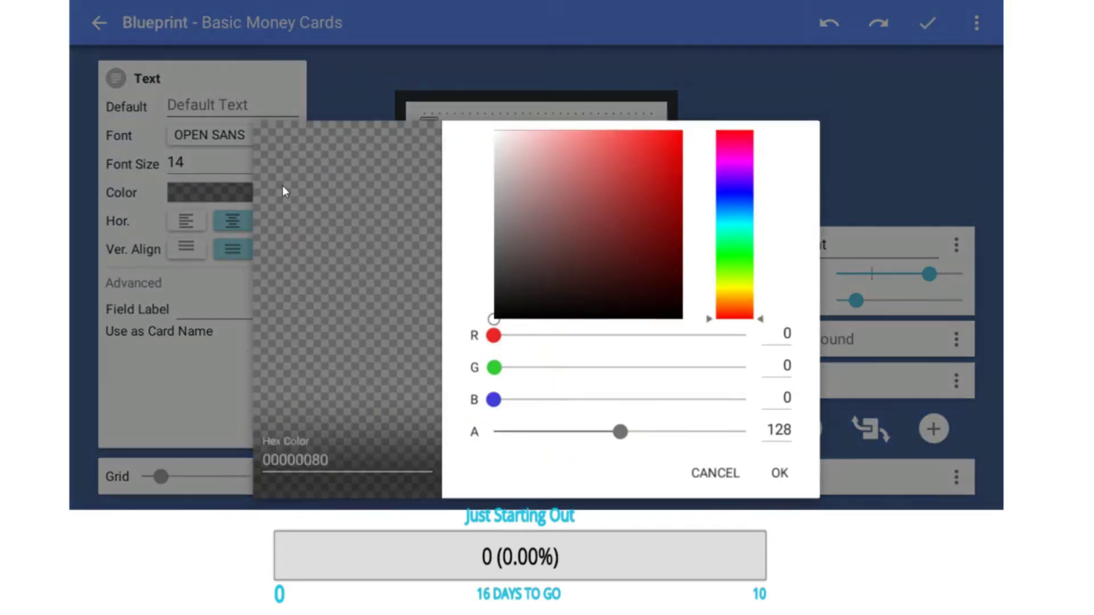
{"action": "left_click_drag", "start_coordinate": [507, 283], "coordinate": [732, 225]}
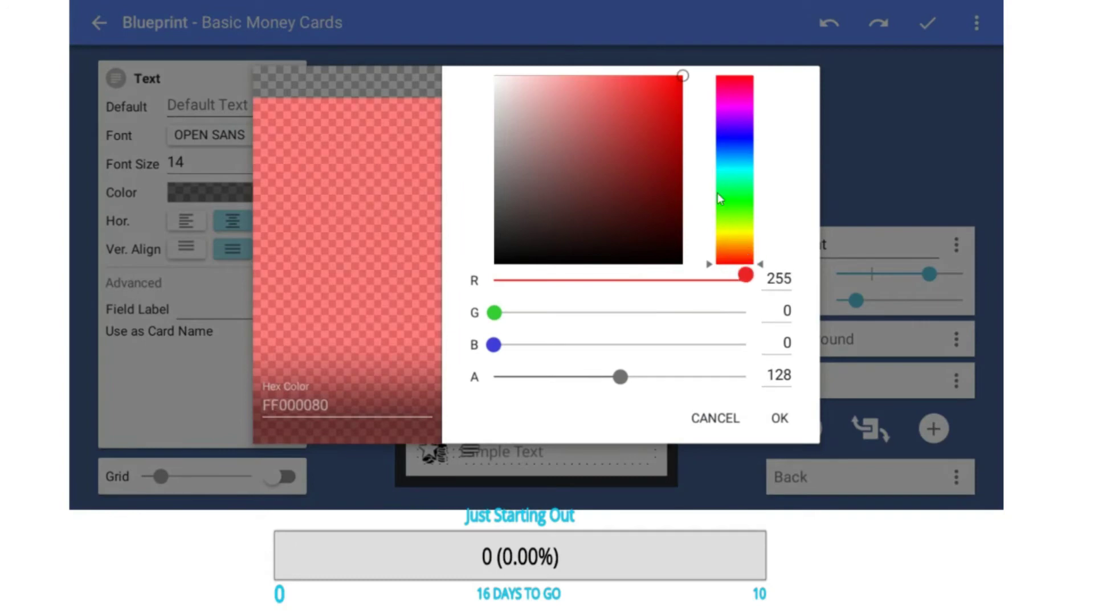
{"action": "left_click_drag", "start_coordinate": [622, 377], "coordinate": [746, 377]}
{"action": "left_click_drag", "start_coordinate": [682, 80], "coordinate": [703, 155]}
{"action": "left_click", "coordinate": [779, 418]}
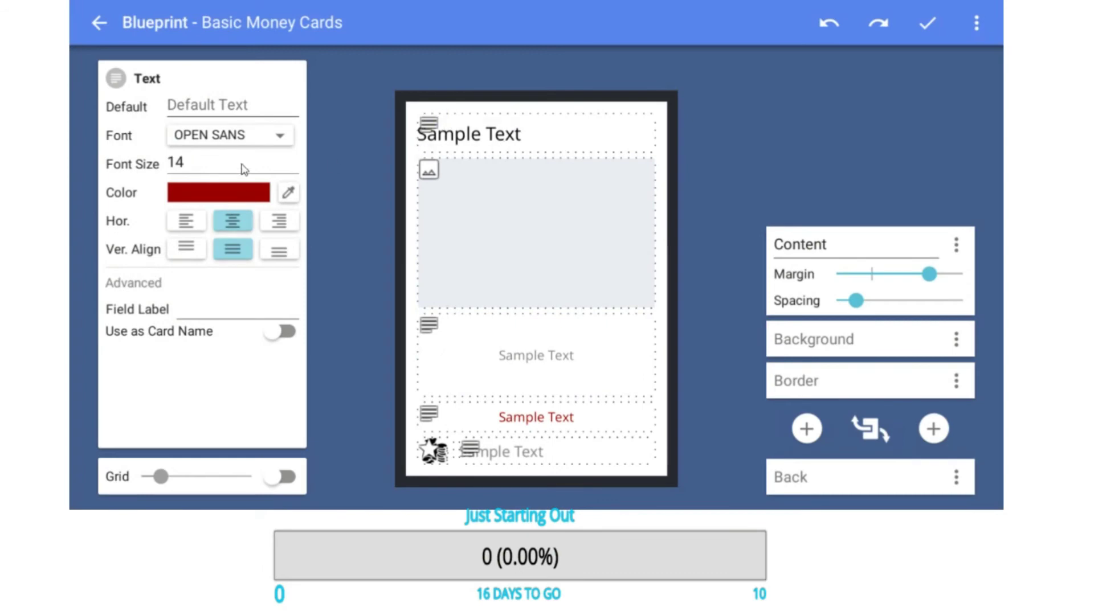
{"action": "left_click", "coordinate": [929, 25]}
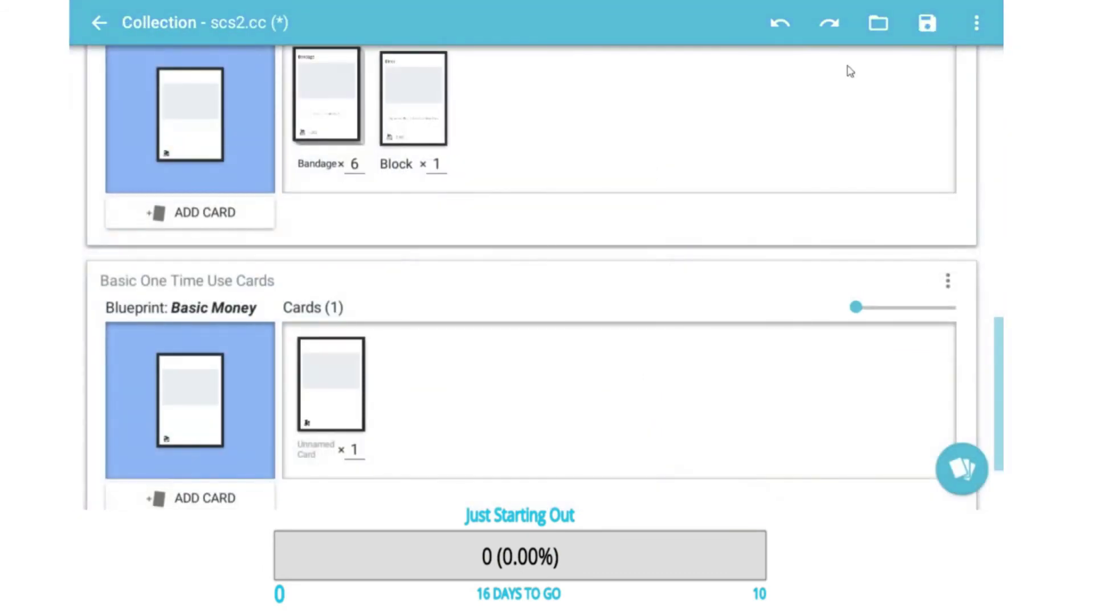
Fill in the unnamed card with the title "Bandage", description "Increase Health by 5" and red text "One Time Use".
{"action": "left_click", "coordinate": [338, 368]}
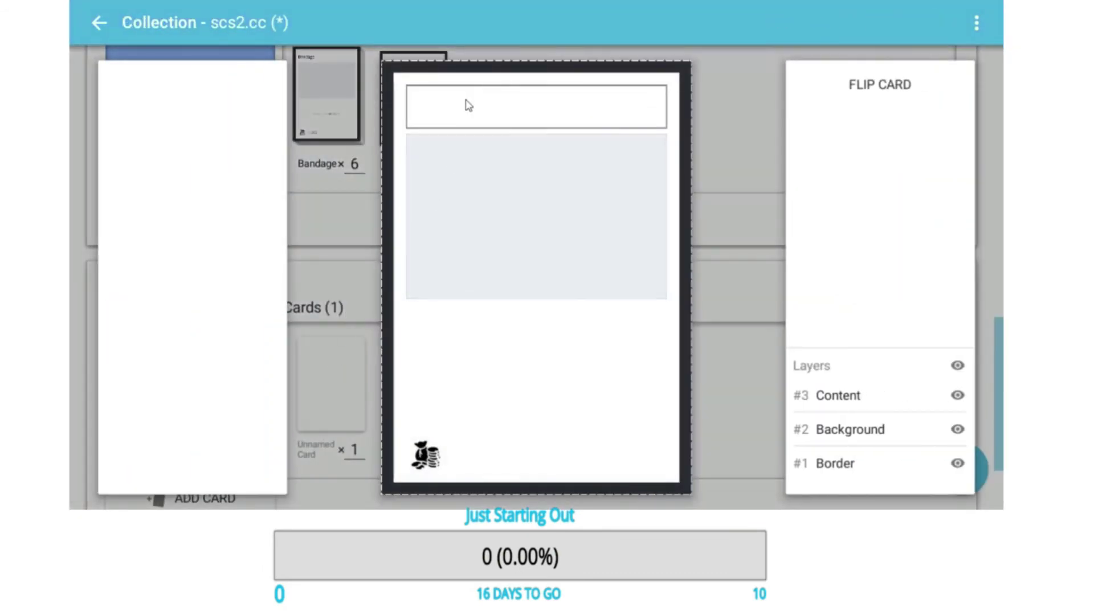
{"action": "left_click", "coordinate": [468, 106]}
{"action": "type", "text": "Bandage"}
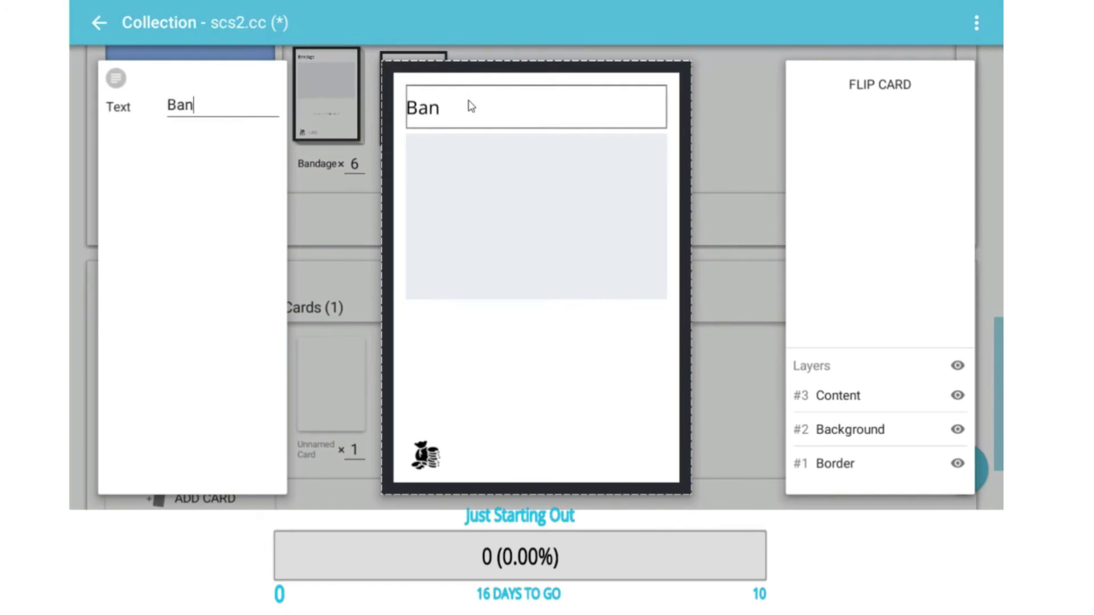
{"action": "left_click", "coordinate": [513, 345]}
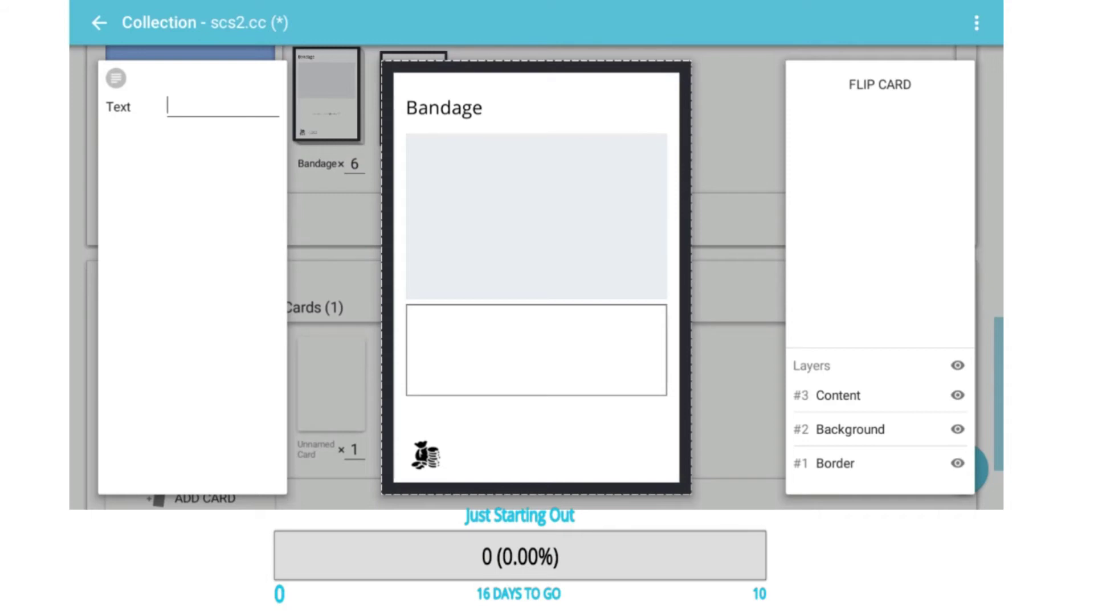
{"action": "type", "text": "Increase Health by 5"}
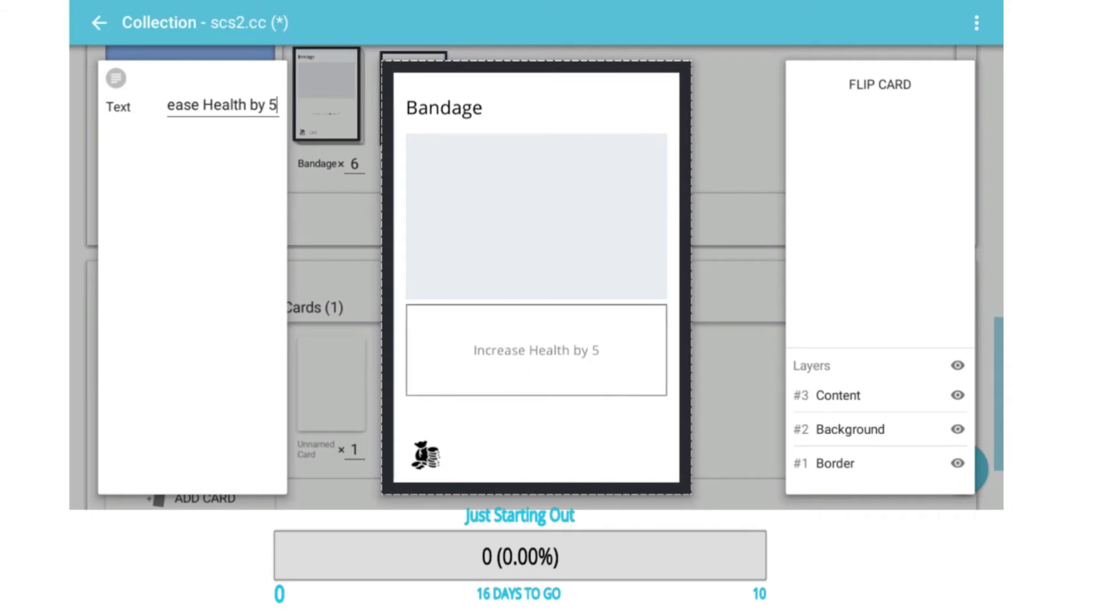
{"action": "left_click", "coordinate": [535, 423]}
{"action": "type", "text": "One Time Use"}
Set the one-time-use Bandage card's money to -1,000 and its money icon to the coin stacks.
{"action": "left_click", "coordinate": [494, 465]}
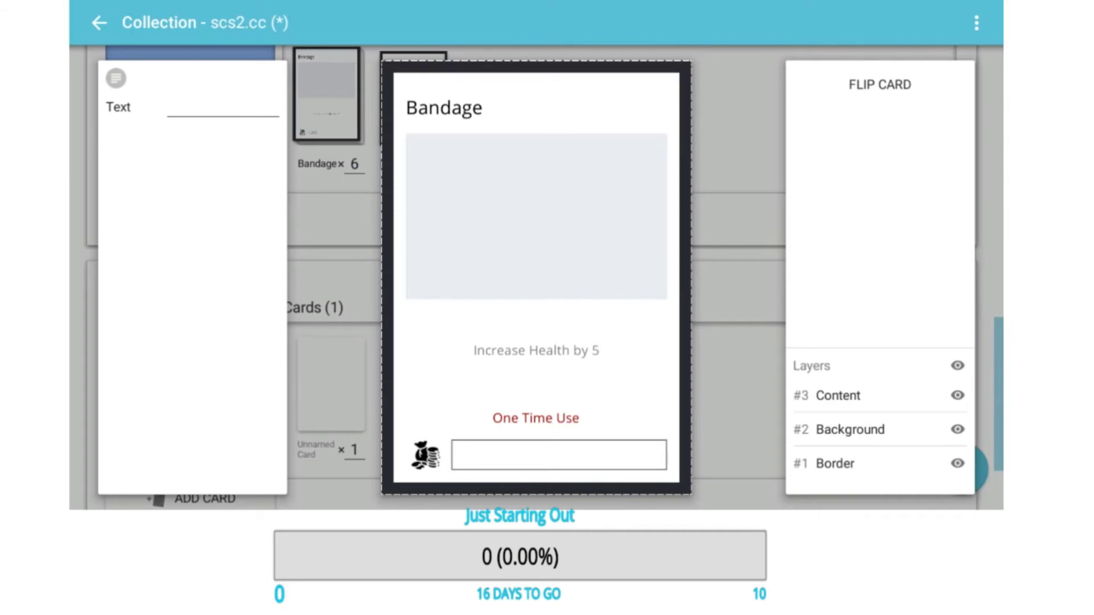
{"action": "left_click", "coordinate": [501, 454]}
{"action": "type", "text": "-1,000"}
{"action": "left_click", "coordinate": [421, 454]}
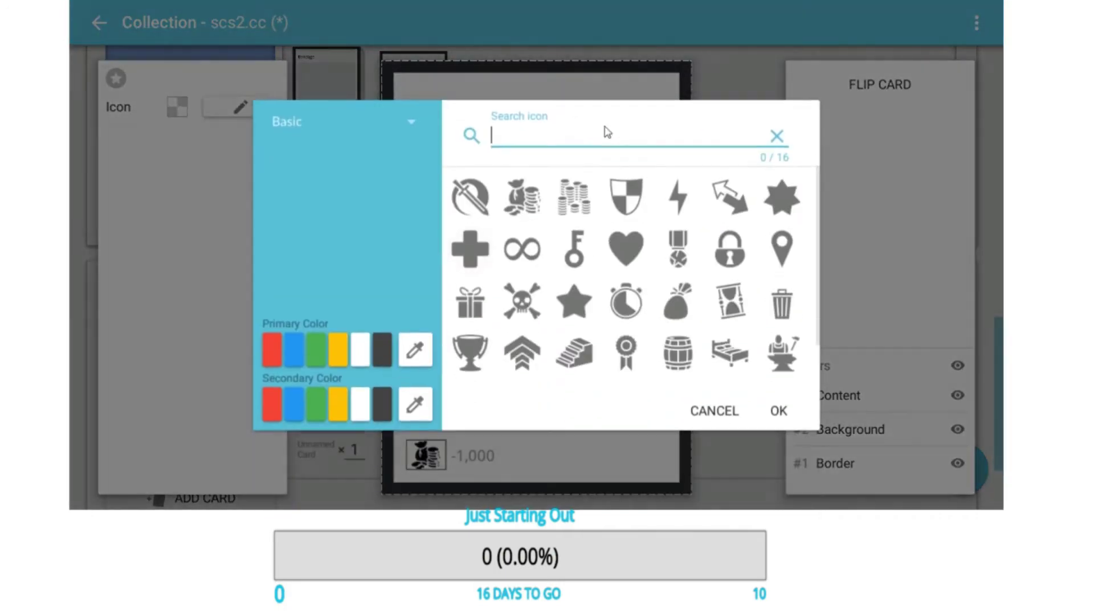
{"action": "left_click", "coordinate": [573, 199]}
{"action": "left_click", "coordinate": [772, 406]}
{"action": "left_click", "coordinate": [730, 300]}
Remove the original Bandage card from the Simple Cards set and set the one-time-use Bandage's quantity to 6.
{"action": "right_click", "coordinate": [341, 116]}
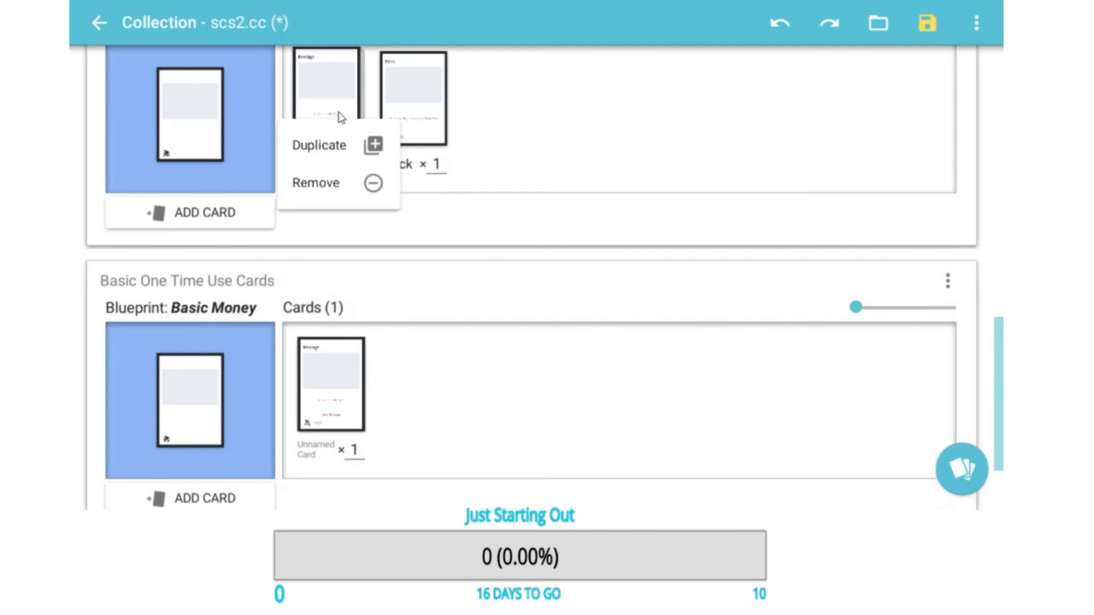
{"action": "left_click", "coordinate": [325, 180]}
{"action": "left_click", "coordinate": [322, 371]}
{"action": "left_click", "coordinate": [362, 368]}
{"action": "double_click", "coordinate": [354, 450]}
{"action": "type", "text": "6"}
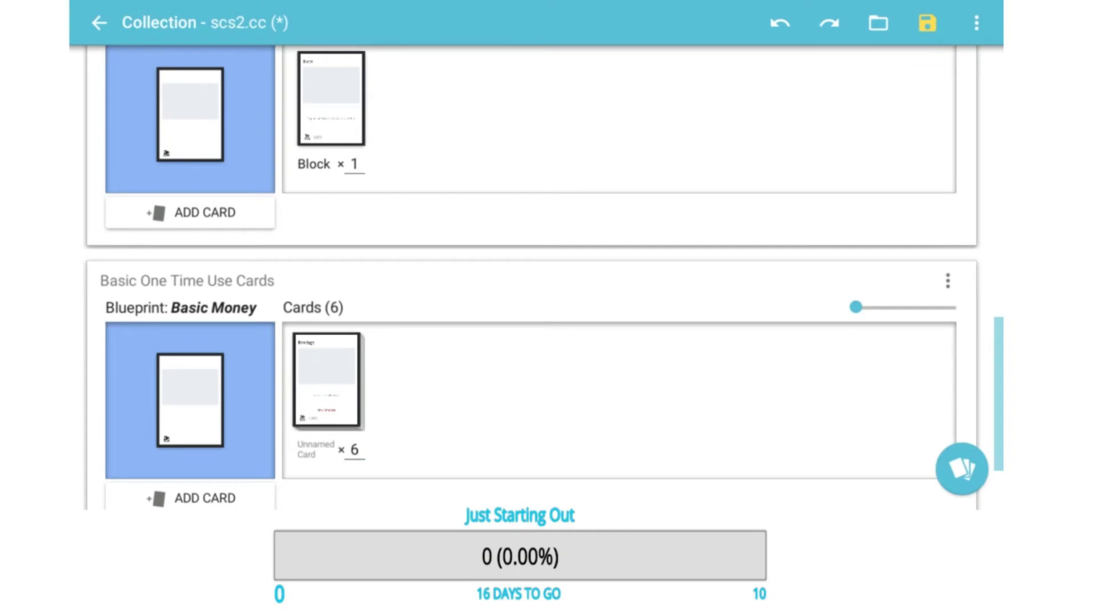
Add another card to the Basic One Time Use Cards set and title it "Medication".
{"action": "scroll", "coordinate": [449, 271], "scroll_direction": "up", "scroll_amount": 2}
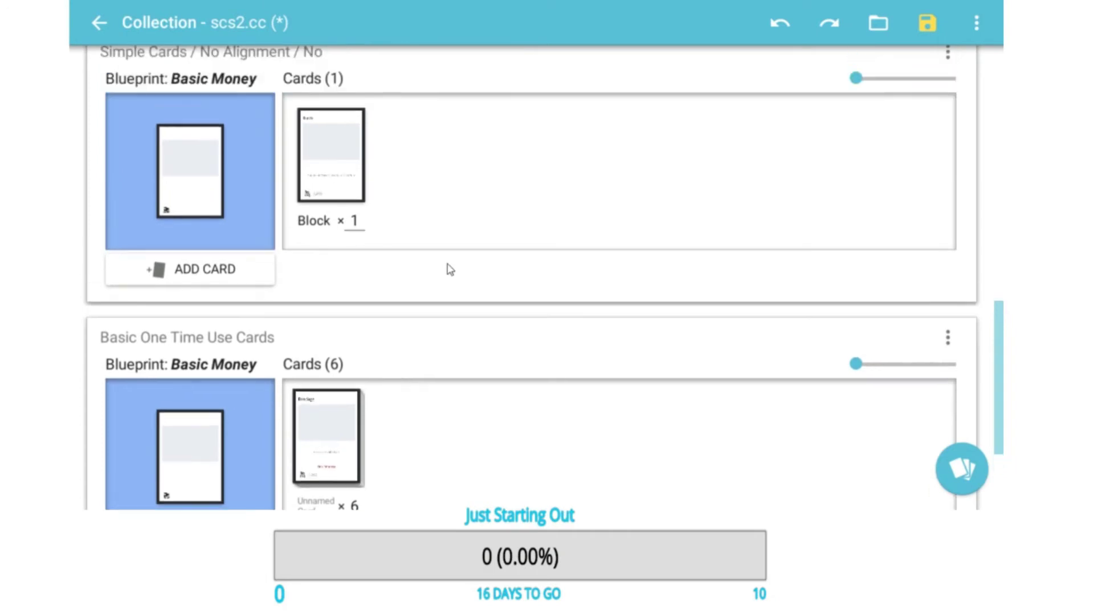
{"action": "scroll", "coordinate": [450, 276], "scroll_direction": "down", "scroll_amount": 3}
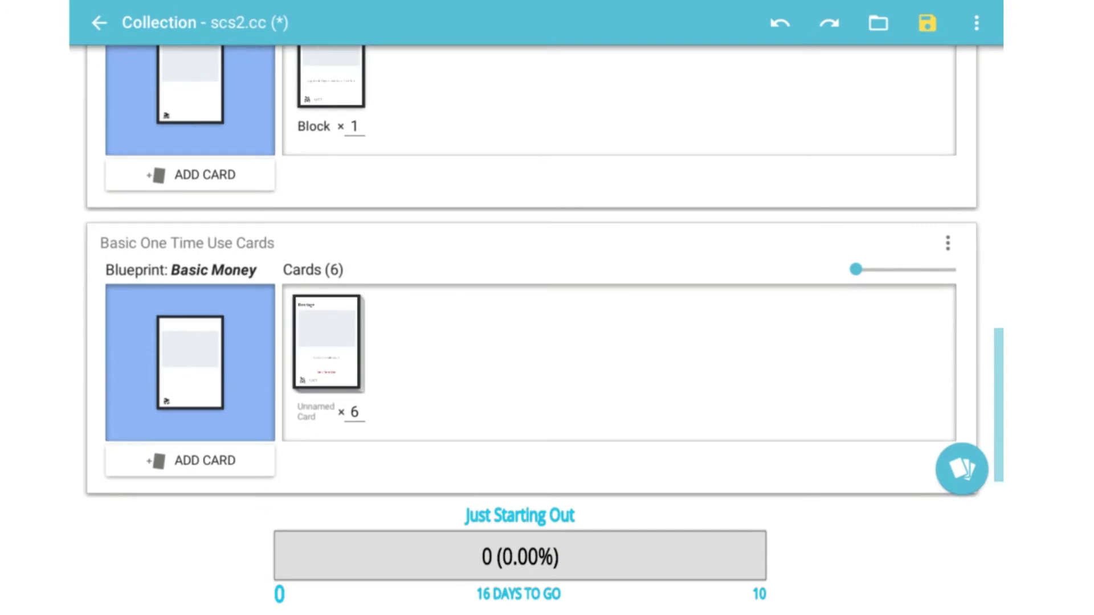
{"action": "left_click", "coordinate": [204, 462]}
{"action": "left_click", "coordinate": [398, 361]}
{"action": "left_click", "coordinate": [520, 110]}
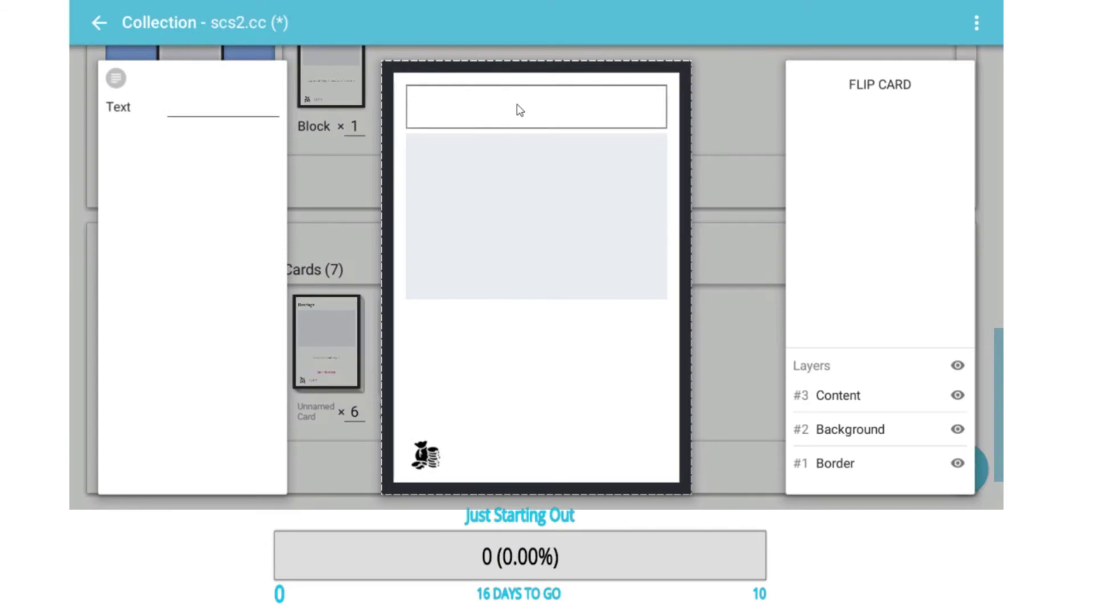
{"action": "type", "text": "Medication"}
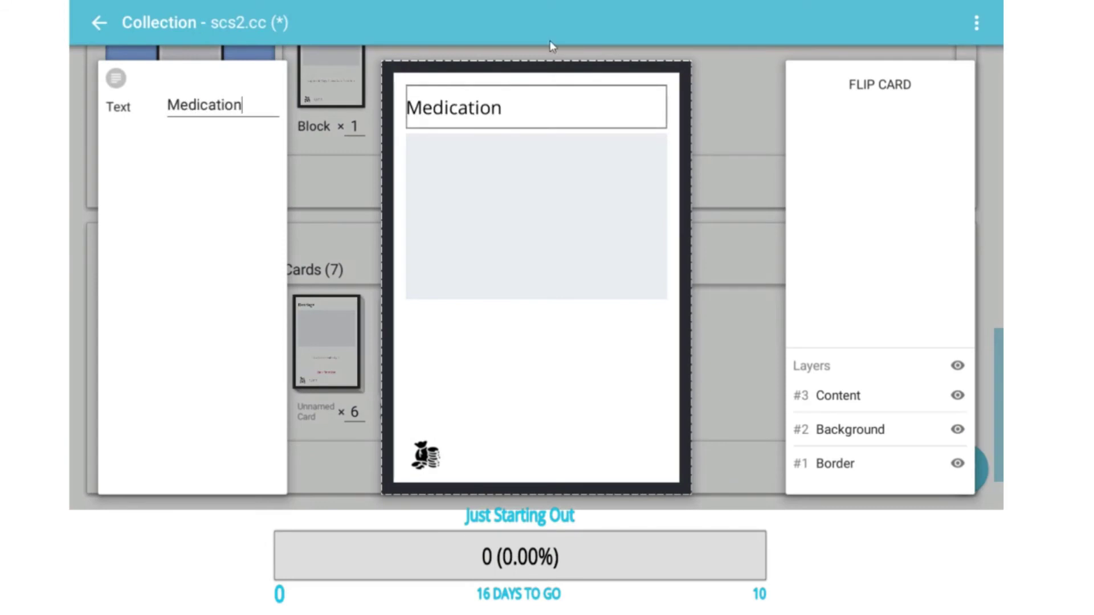
Set the Medication card's money icon to the coin stacks and its money to -2,000.
{"action": "left_click", "coordinate": [469, 454]}
{"action": "left_click", "coordinate": [429, 455]}
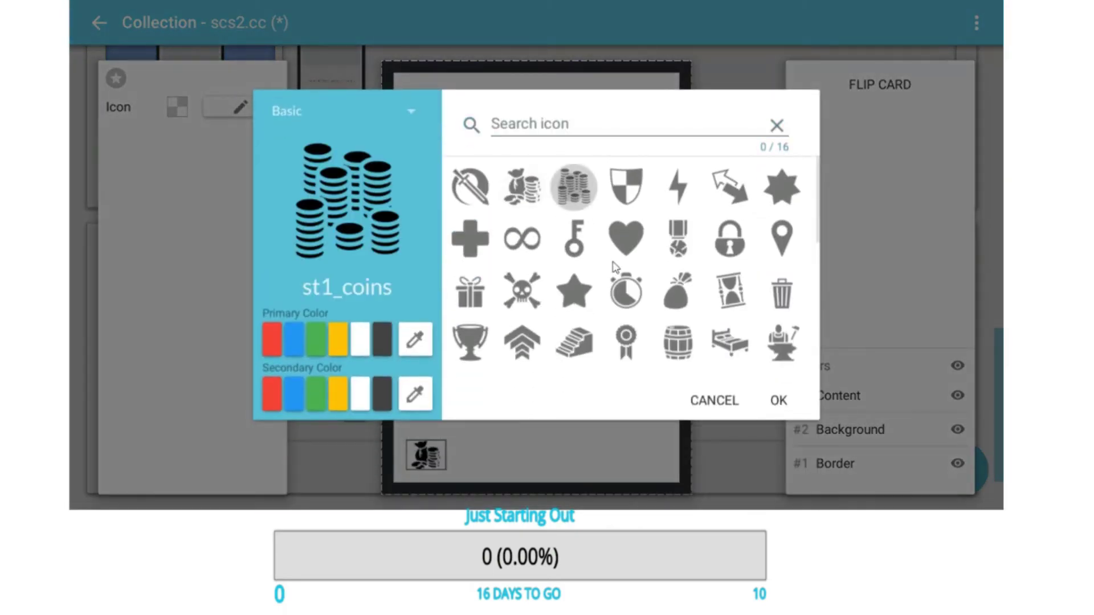
{"action": "left_click", "coordinate": [777, 400]}
{"action": "left_click", "coordinate": [484, 459]}
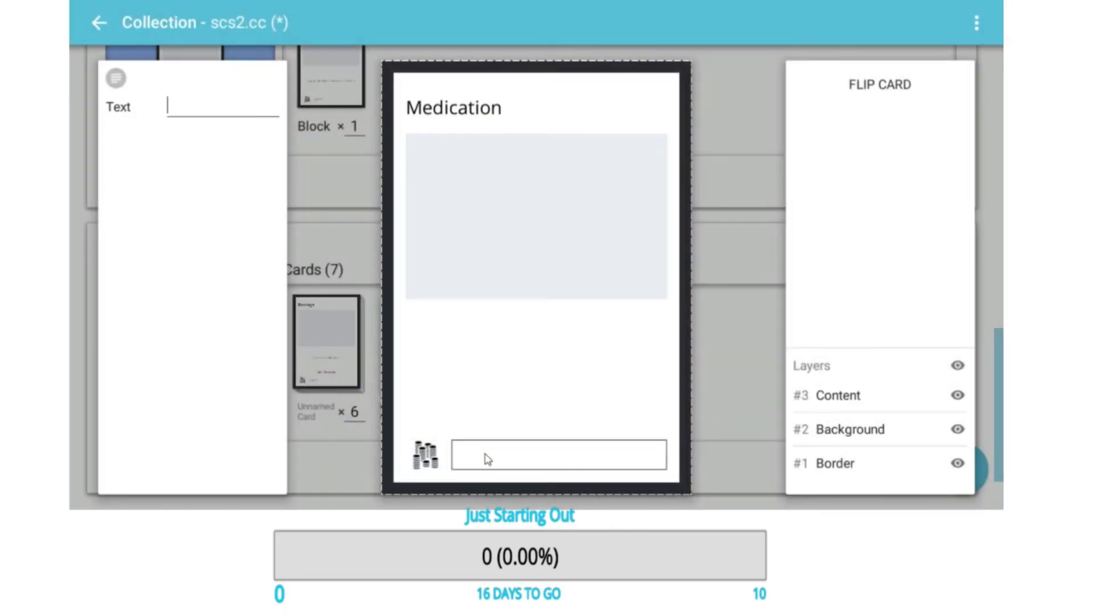
{"action": "type", "text": "-2,000"}
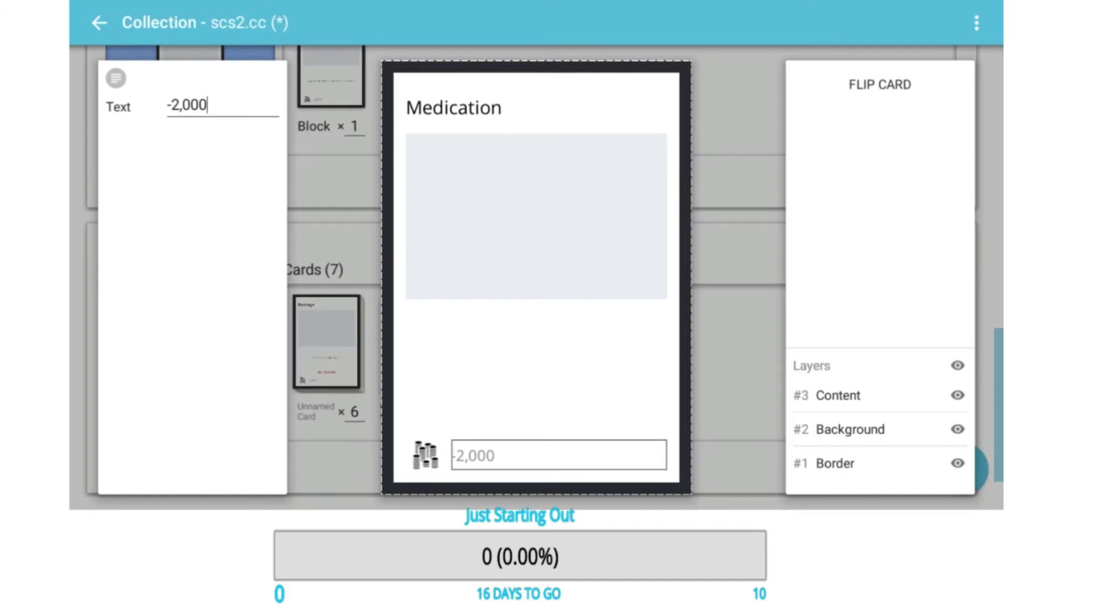
Give the Medication card the description "Increase Health by 10" and red text "One Time Use", and set its quantity to 2.
{"action": "left_click", "coordinate": [550, 383]}
{"action": "type", "text": "Increase Health by 10"}
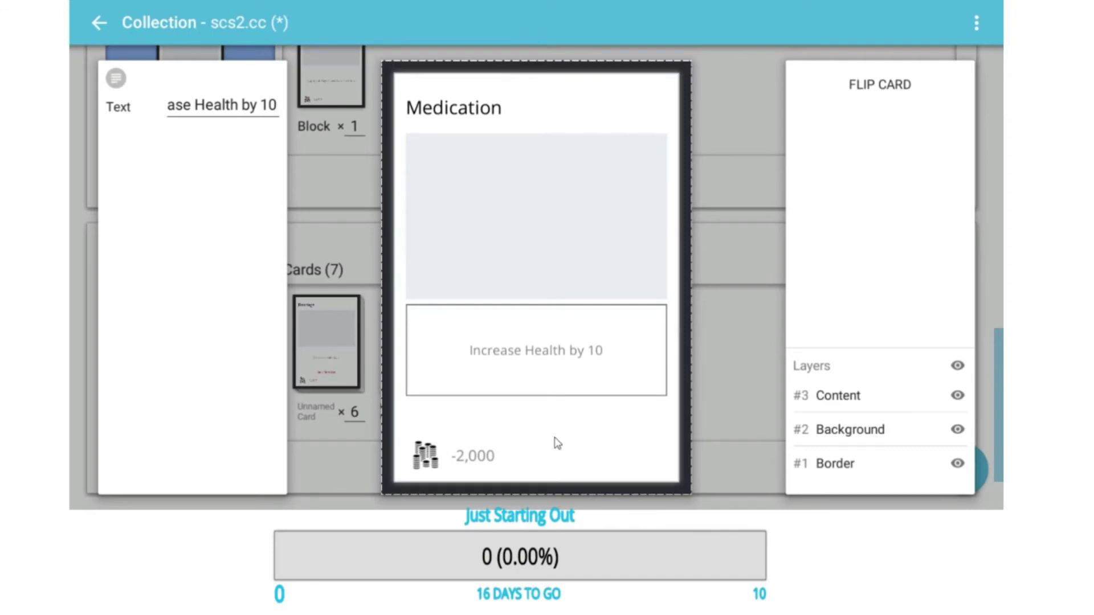
{"action": "left_click", "coordinate": [569, 421]}
{"action": "type", "text": "One Time Use"}
{"action": "left_click", "coordinate": [735, 415]}
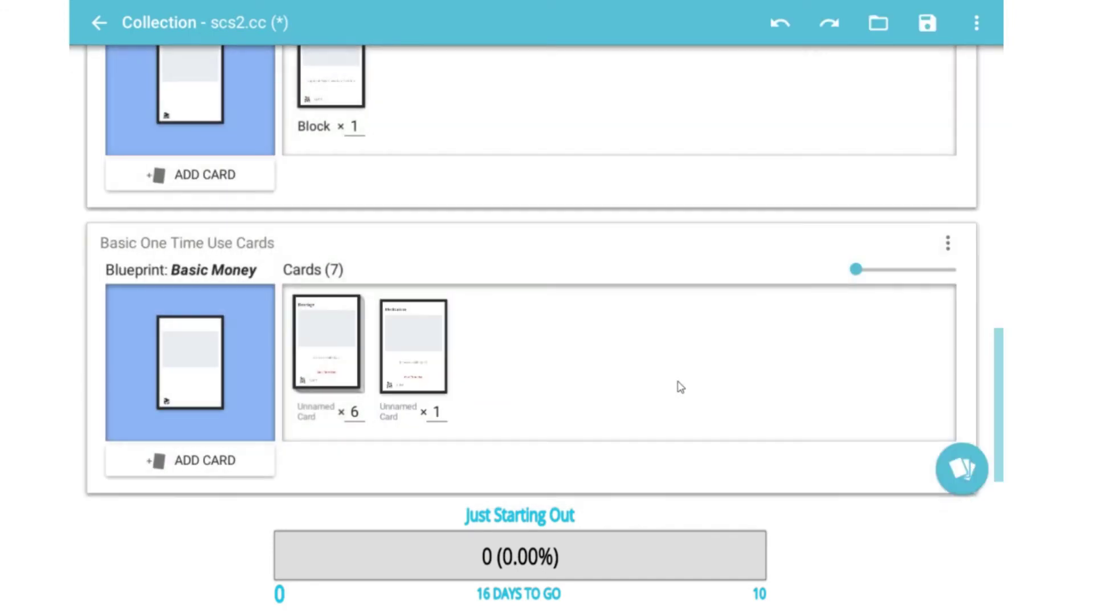
{"action": "left_click", "coordinate": [437, 412]}
{"action": "type", "text": "2"}
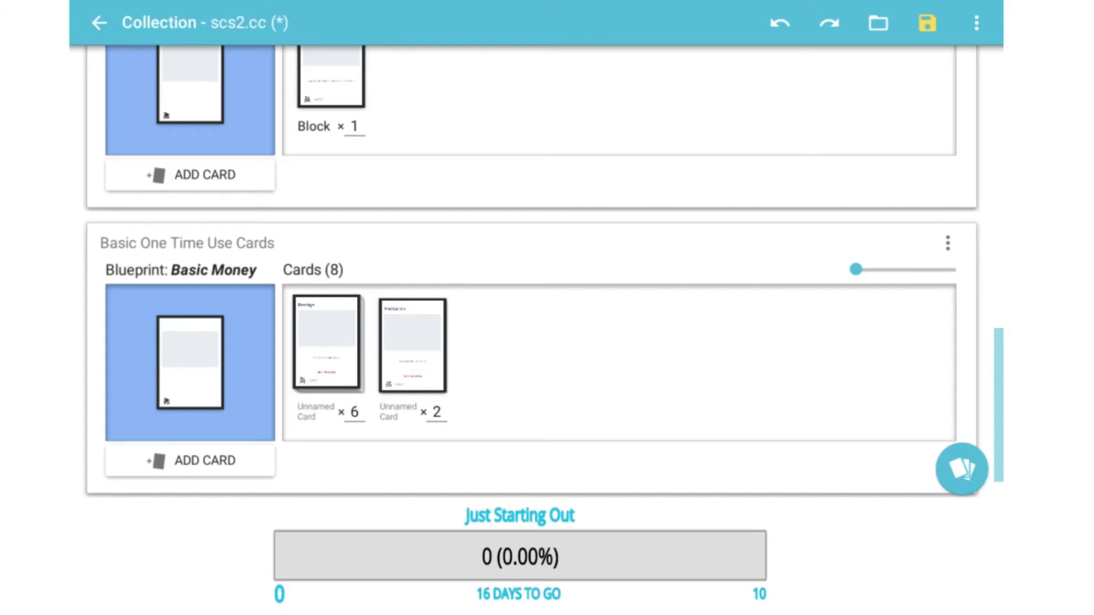
Add a new card to the Simple Cards / No Alignment set and title it "Tricked You".
{"action": "scroll", "coordinate": [317, 177], "scroll_direction": "up", "scroll_amount": 2}
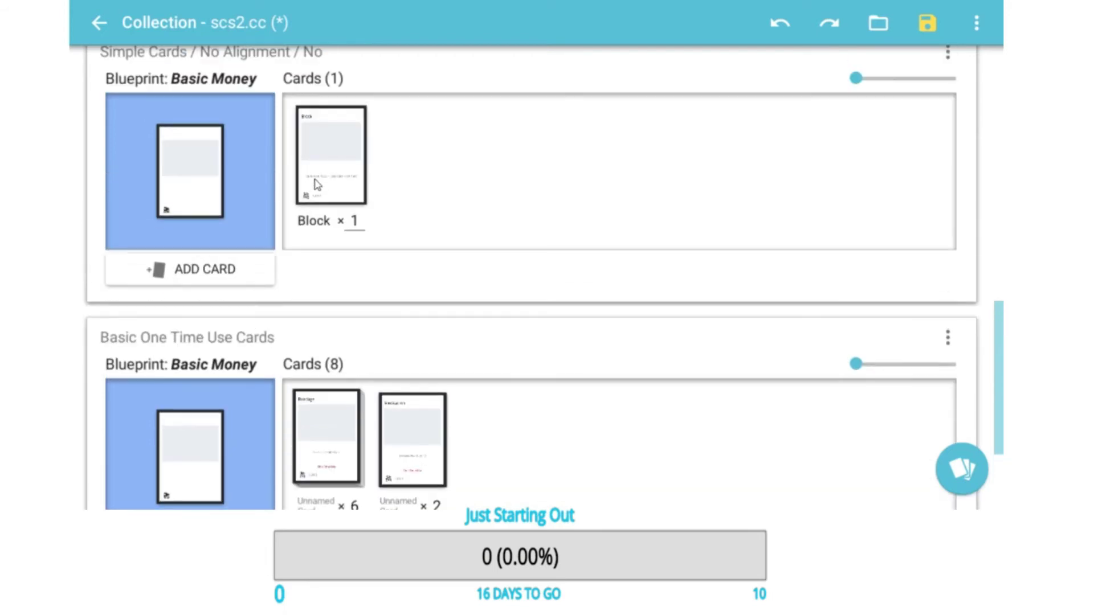
{"action": "left_click", "coordinate": [319, 181]}
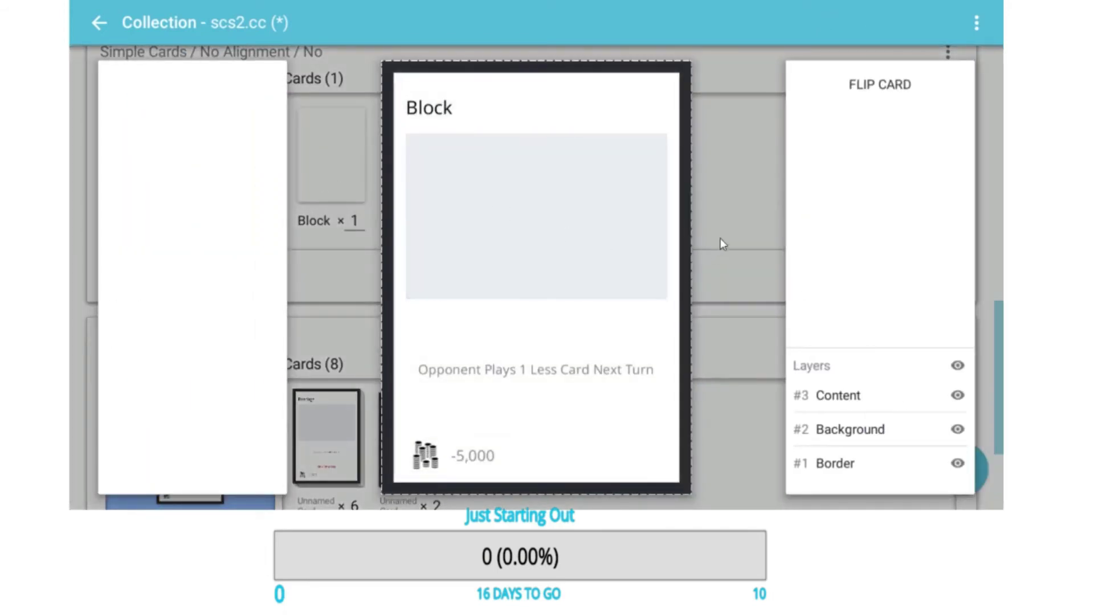
{"action": "left_click", "coordinate": [731, 226]}
{"action": "left_click", "coordinate": [216, 270]}
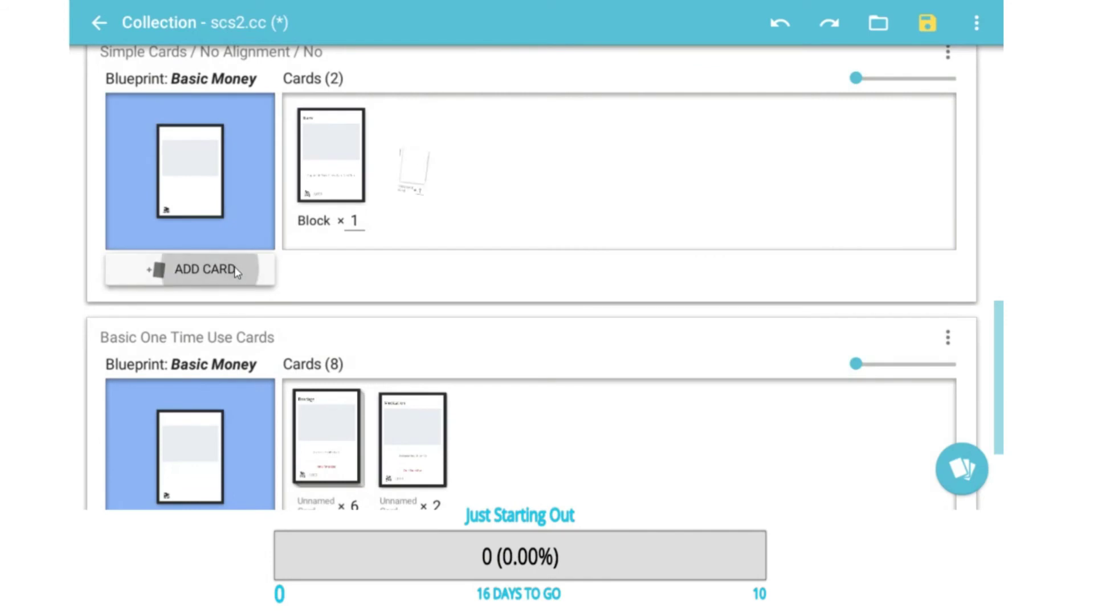
{"action": "left_click", "coordinate": [430, 154]}
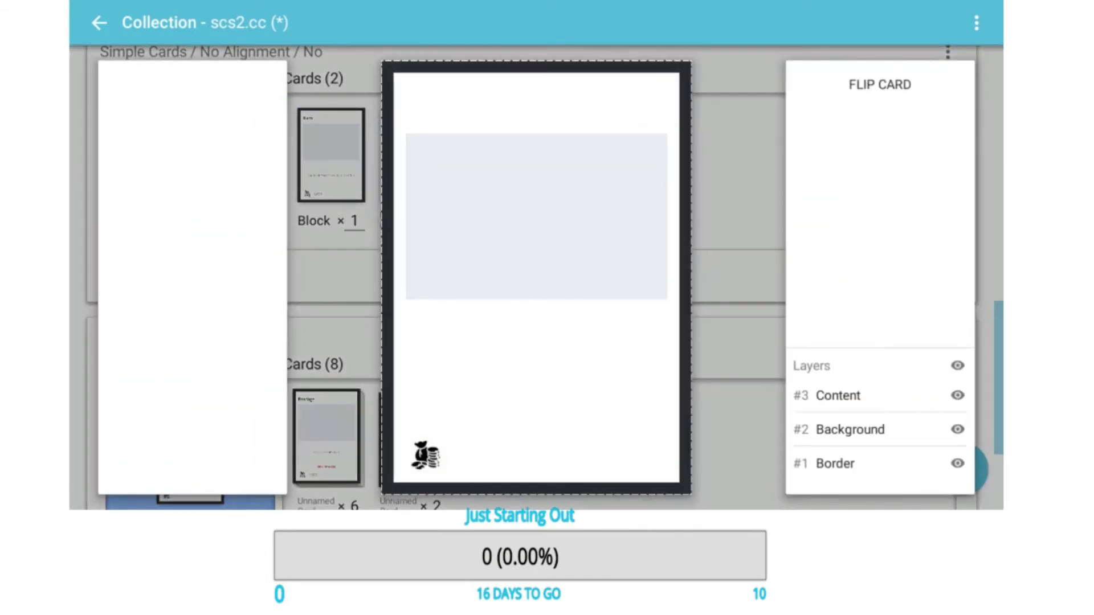
{"action": "left_click", "coordinate": [498, 114]}
{"action": "type", "text": "Tricked You"}
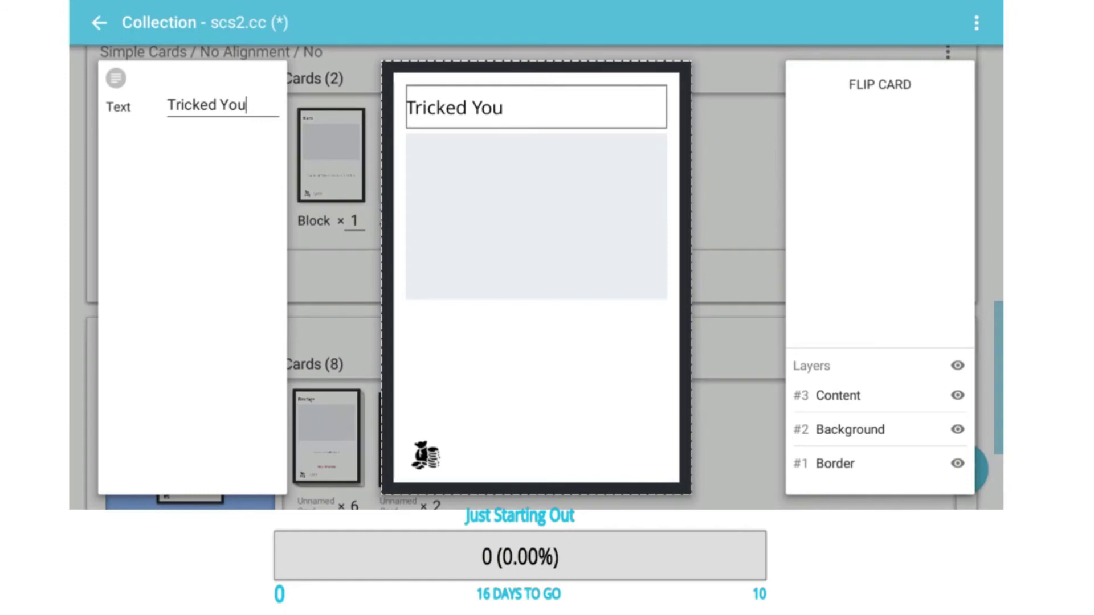
Set the Tricked You card's money to -3,000 and its money icon to the coin stacks.
{"action": "left_click", "coordinate": [490, 456]}
{"action": "type", "text": "-3,000"}
{"action": "left_click", "coordinate": [426, 454]}
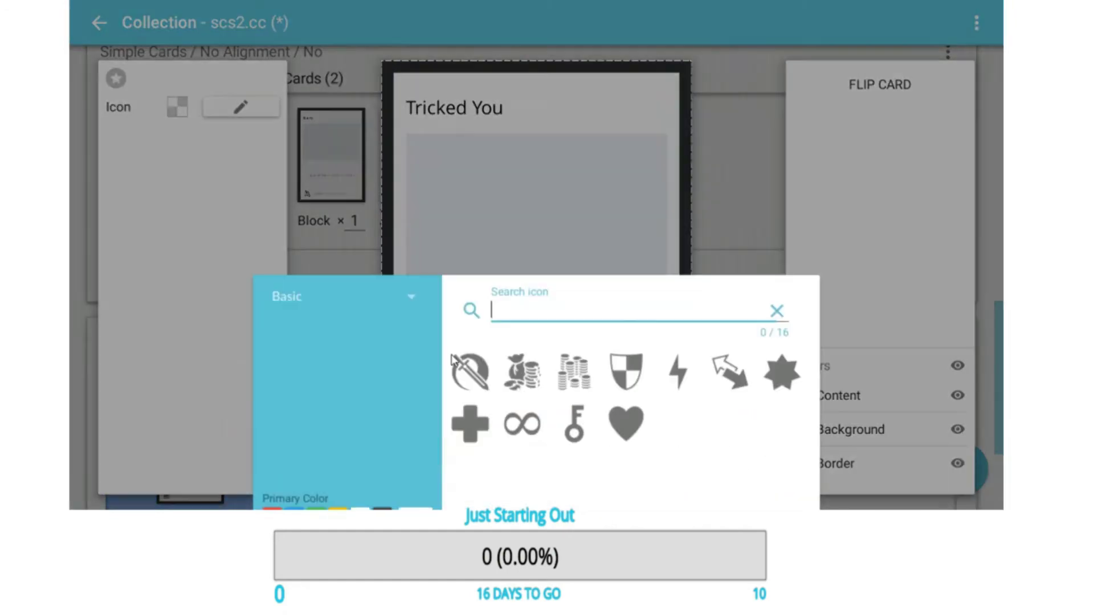
{"action": "left_click", "coordinate": [574, 195]}
{"action": "left_click", "coordinate": [778, 409]}
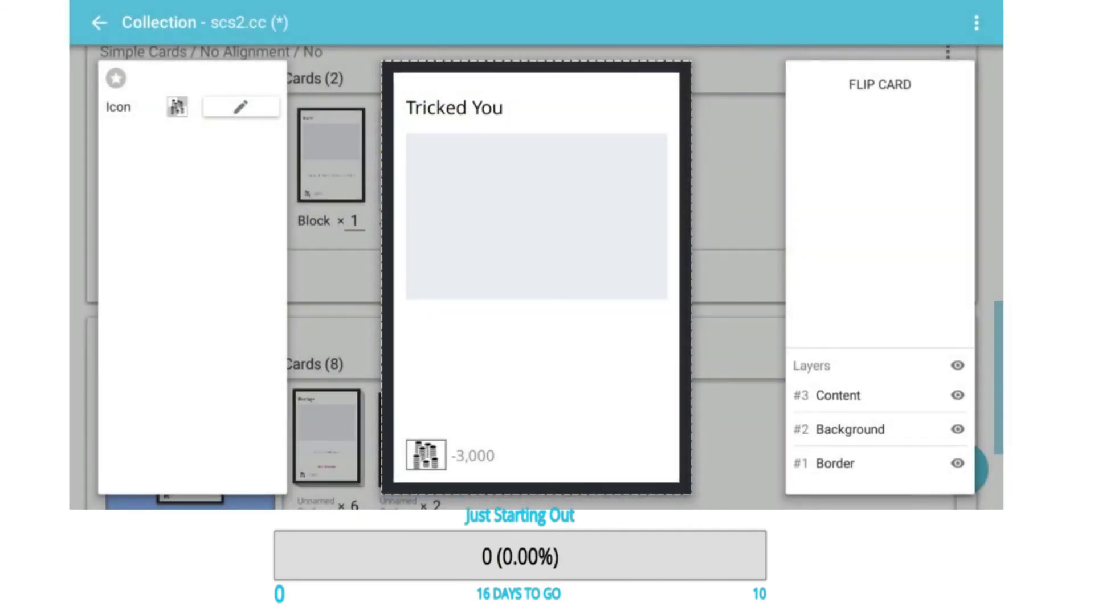
Give the Tricked You card the description "-2 Alignment to Opponent" and set its quantity to 2.
{"action": "left_click", "coordinate": [547, 357]}
{"action": "type", "text": "-2 Alignment to Opponent"}
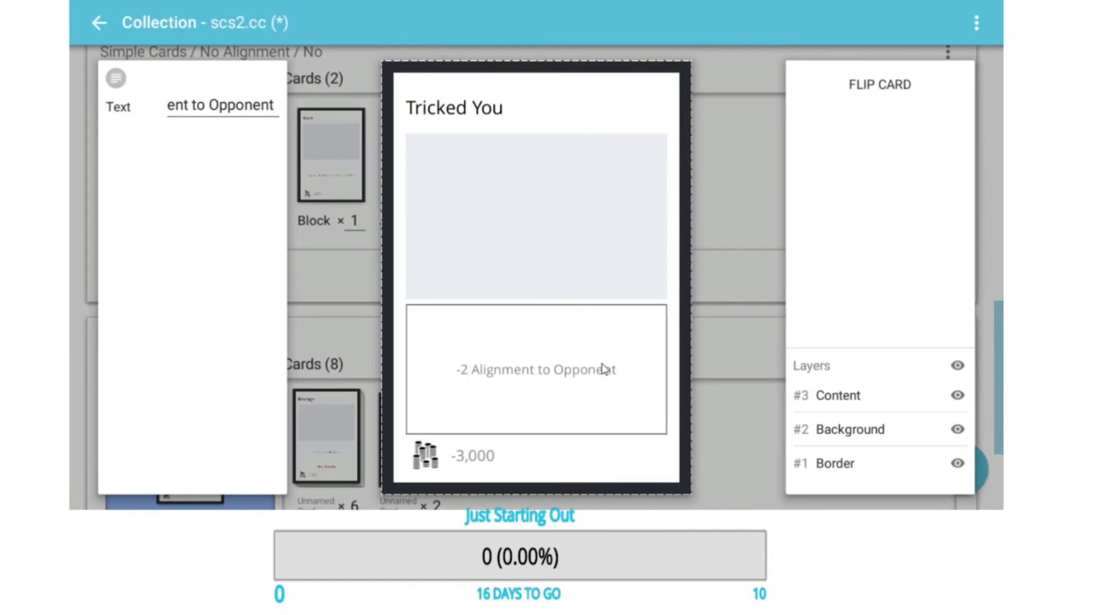
{"action": "left_click", "coordinate": [734, 256]}
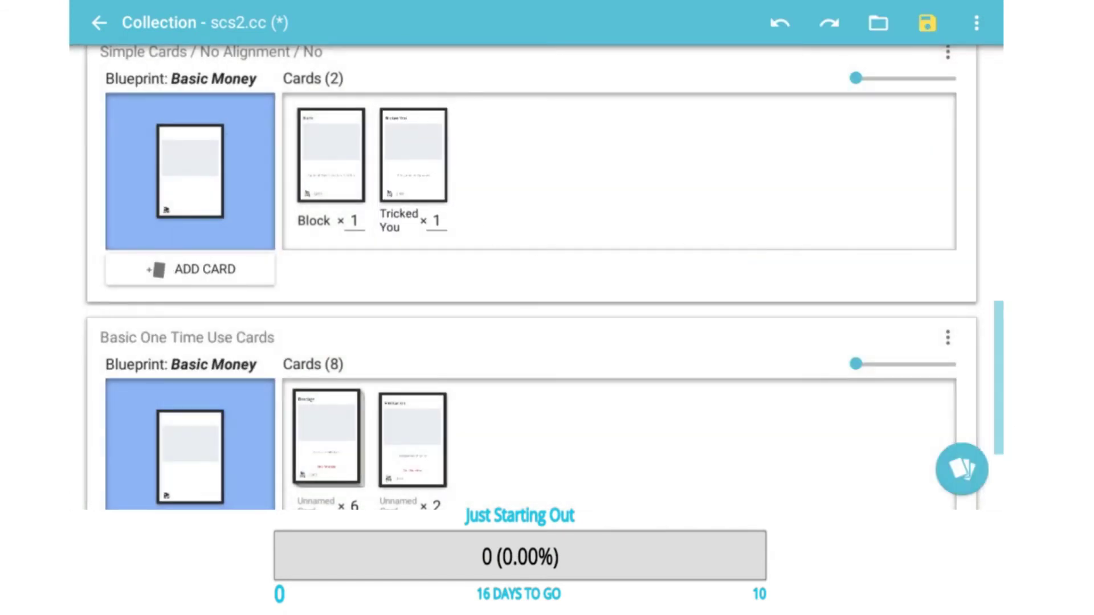
{"action": "type", "text": "2"}
Add another Simple Cards card titled "Caught You Caring" with the description "+2 Alignment to Opponent".
{"action": "left_click", "coordinate": [228, 267]}
{"action": "left_click", "coordinate": [491, 191]}
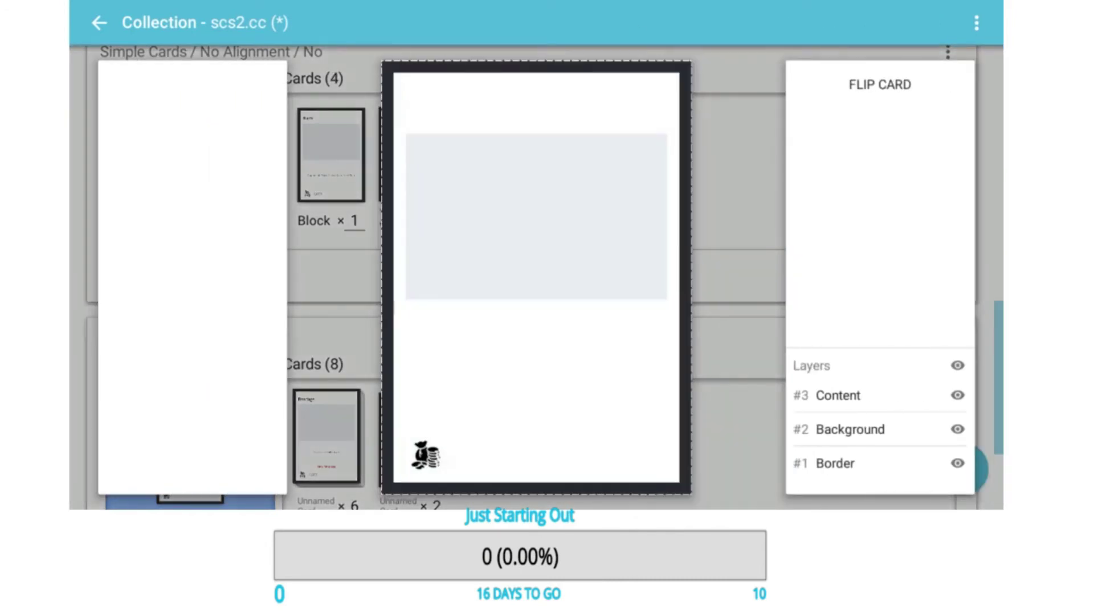
{"action": "left_click", "coordinate": [525, 110]}
{"action": "type", "text": "Caught You Caring"}
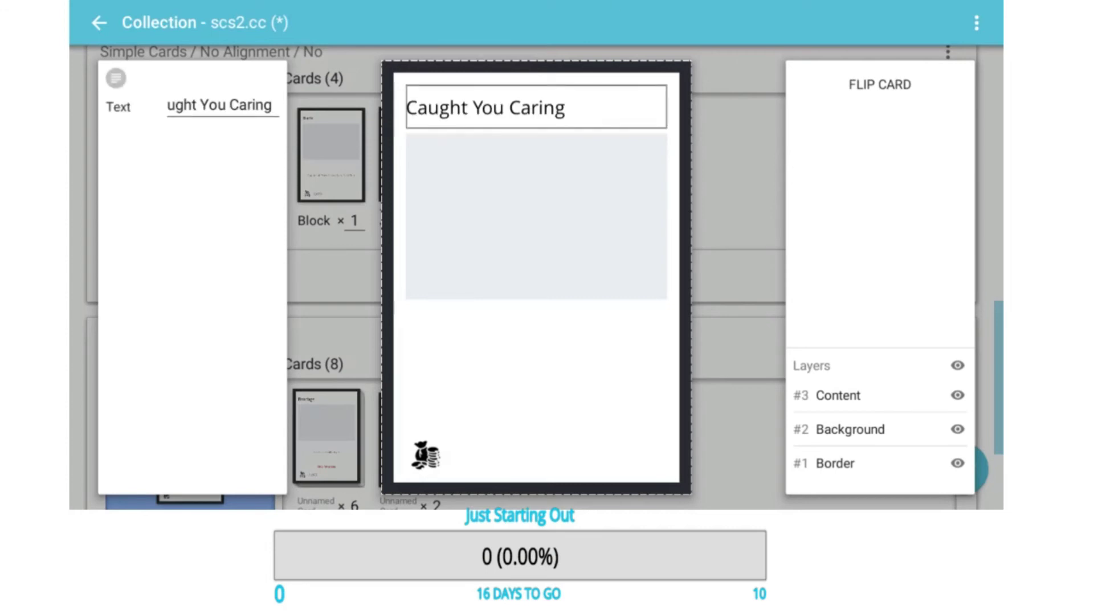
{"action": "left_click", "coordinate": [536, 365]}
{"action": "type", "text": "+2 Alignment to Opponent"}
Set the Caught You Caring card's money icon to the coin stacks and its money to +3,000.
{"action": "left_click", "coordinate": [425, 455]}
{"action": "left_click", "coordinate": [572, 190]}
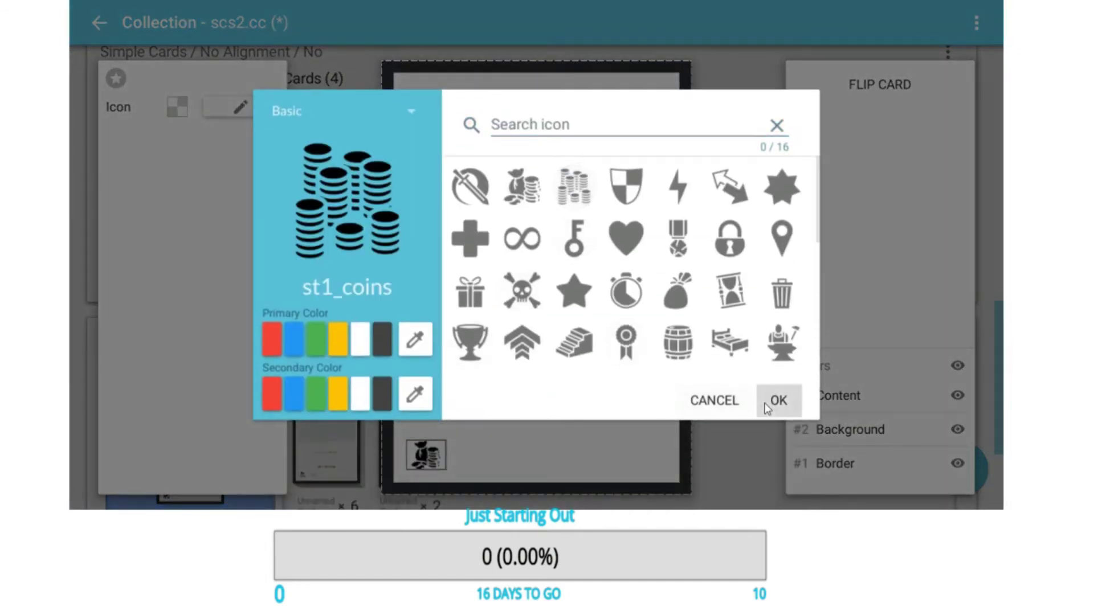
{"action": "left_click", "coordinate": [778, 401]}
{"action": "left_click", "coordinate": [521, 459]}
{"action": "type", "text": "+3,000"}
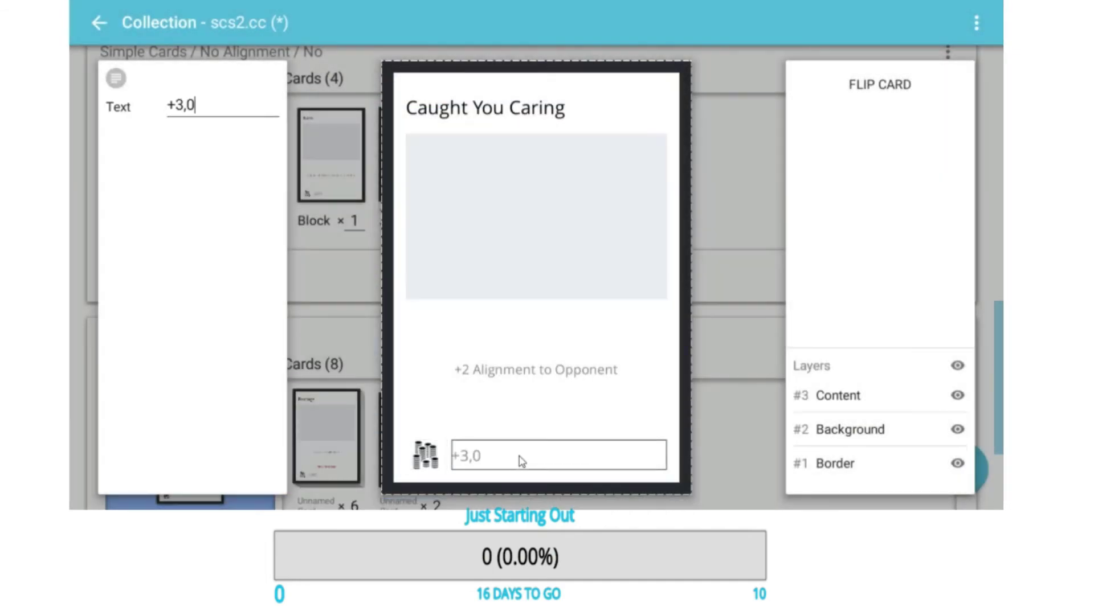
{"action": "left_click", "coordinate": [710, 333]}
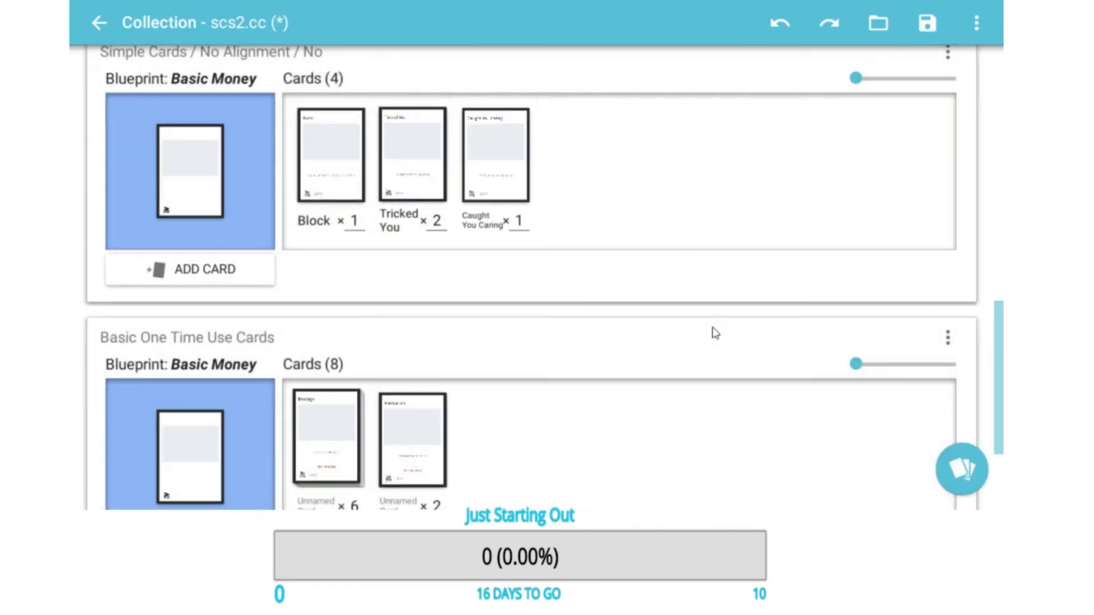
Set the quantity of Caught You Caring to 2 and of Block to 4.
{"action": "double_click", "coordinate": [518, 221]}
{"action": "type", "text": "2"}
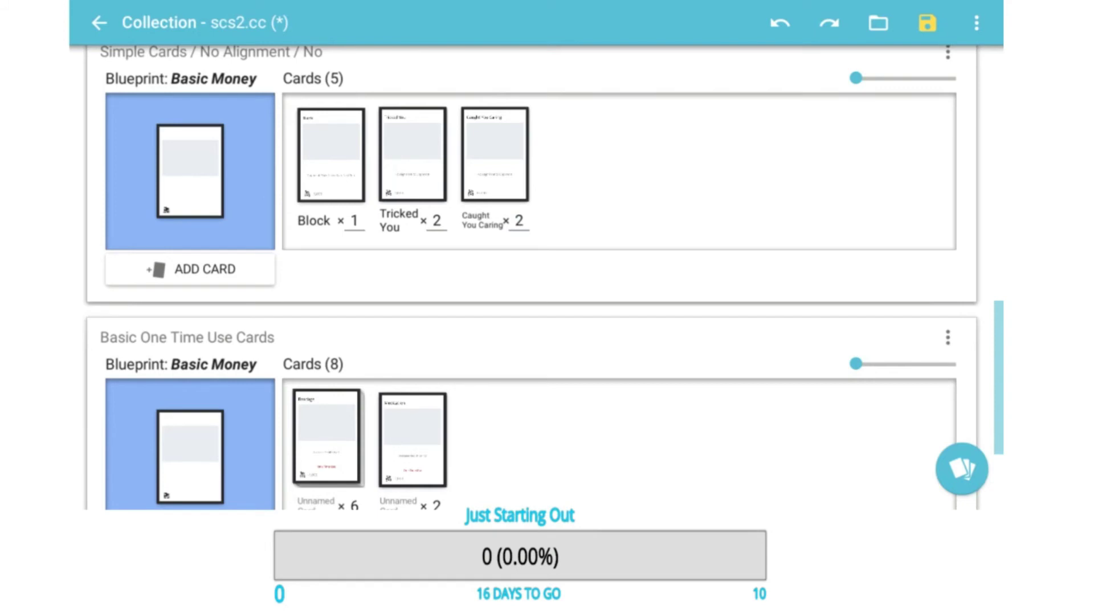
{"action": "double_click", "coordinate": [354, 221]}
{"action": "type", "text": "4"}
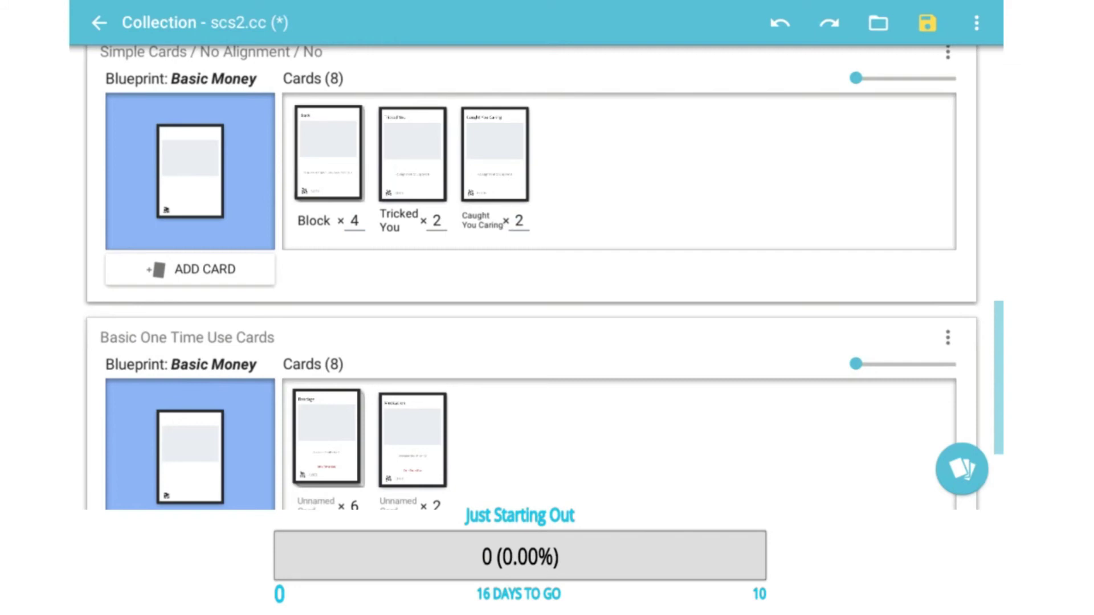
Make the title text serve as the card name in the Basic One Time Use Cards set's blueprint and apply the change.
{"action": "scroll", "coordinate": [555, 238], "scroll_direction": "up", "scroll_amount": 6}
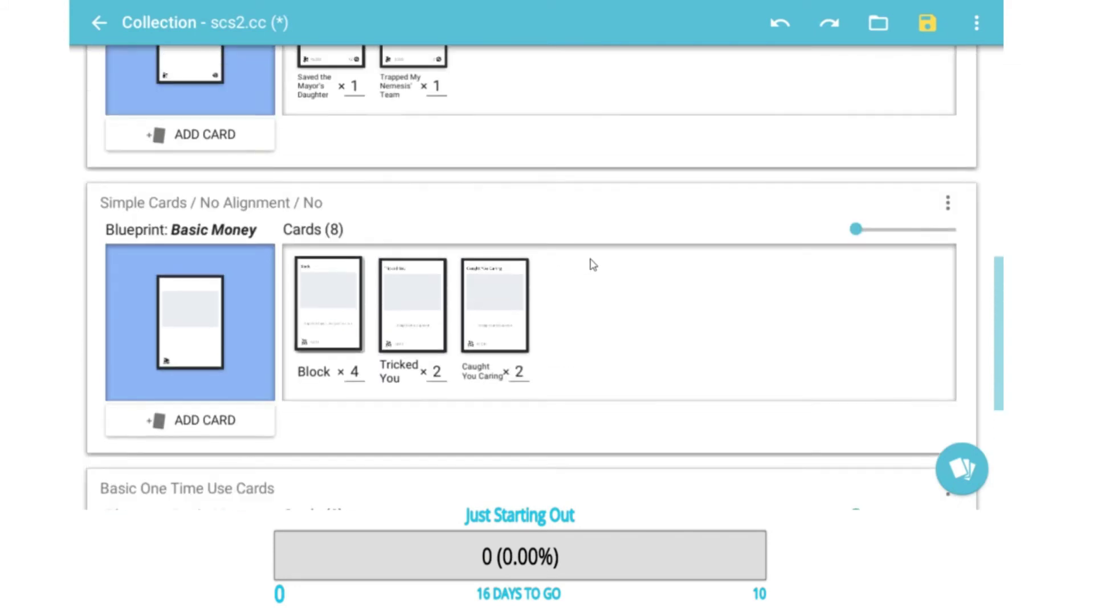
{"action": "scroll", "coordinate": [620, 285], "scroll_direction": "up", "scroll_amount": 10}
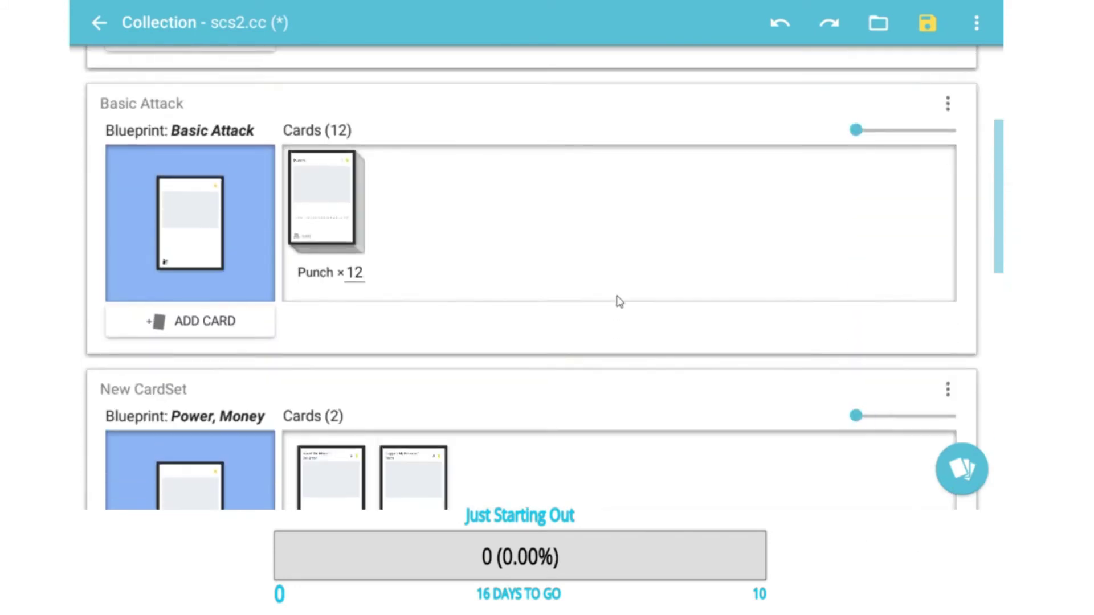
{"action": "scroll", "coordinate": [628, 308], "scroll_direction": "down", "scroll_amount": 15}
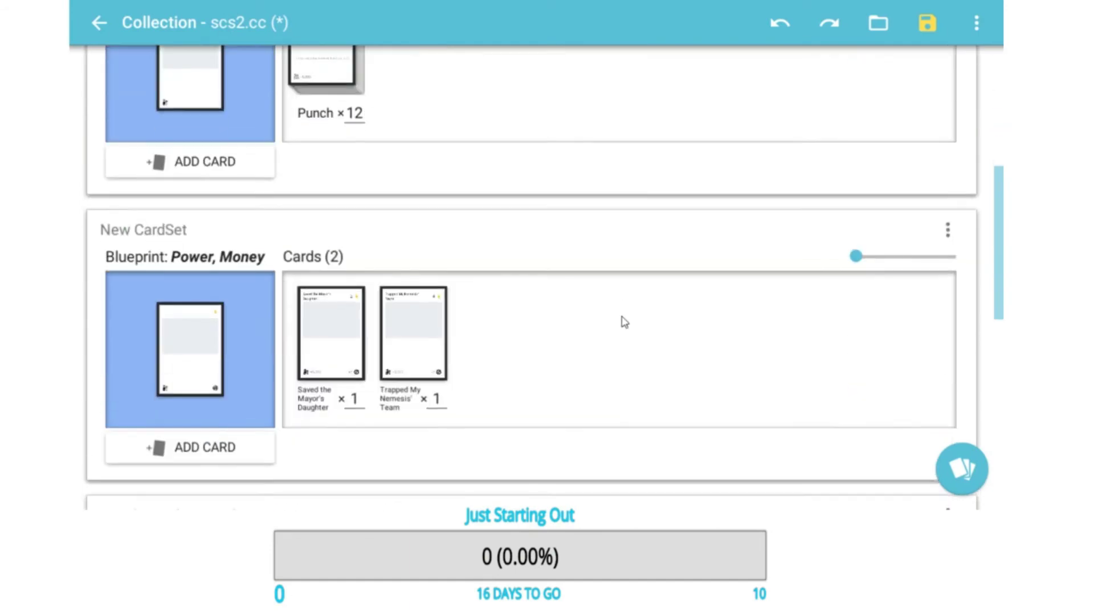
{"action": "scroll", "coordinate": [627, 330], "scroll_direction": "down", "scroll_amount": 4}
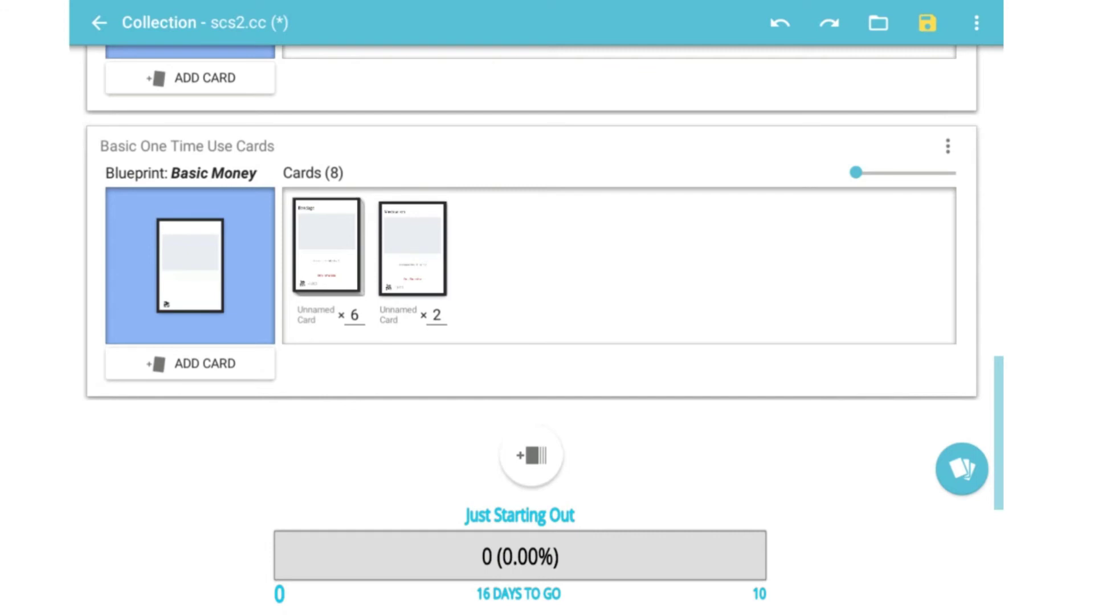
{"action": "left_click", "coordinate": [251, 247]}
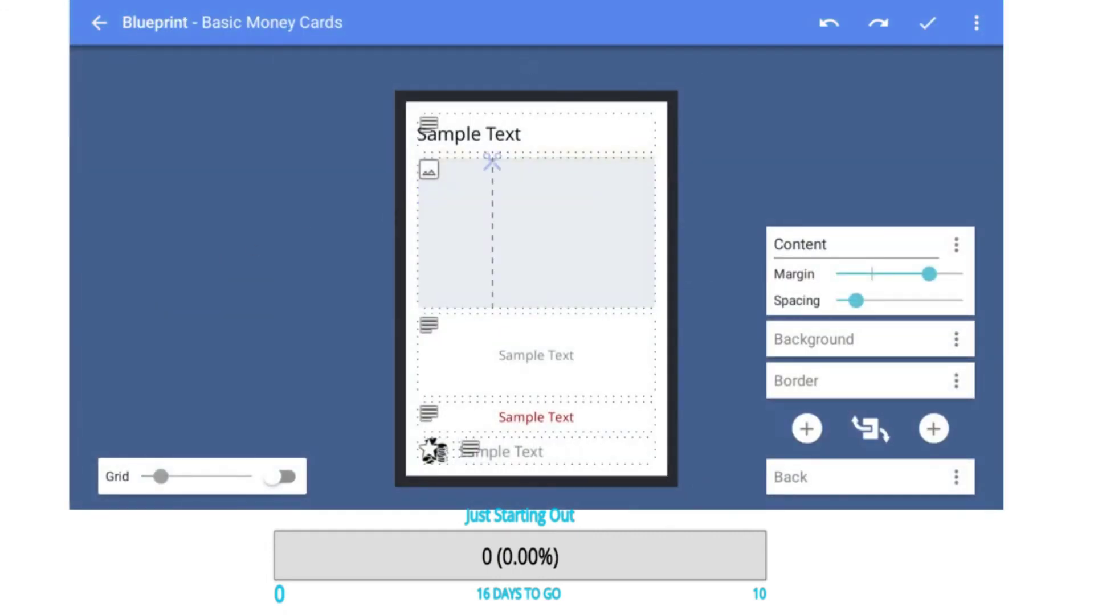
{"action": "left_click", "coordinate": [519, 140]}
{"action": "left_click", "coordinate": [283, 332]}
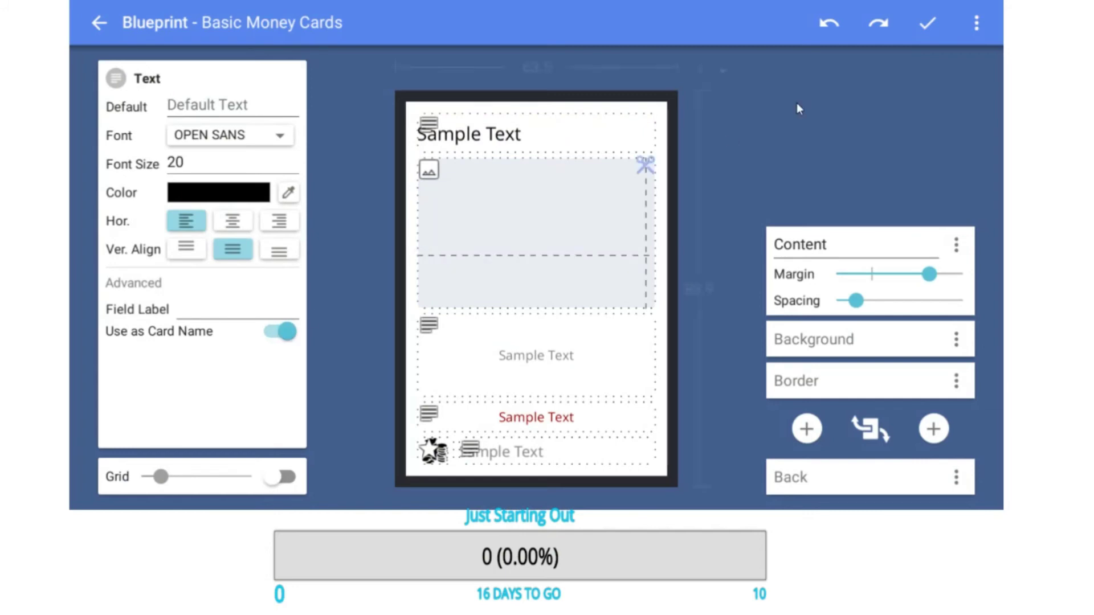
{"action": "left_click", "coordinate": [925, 33]}
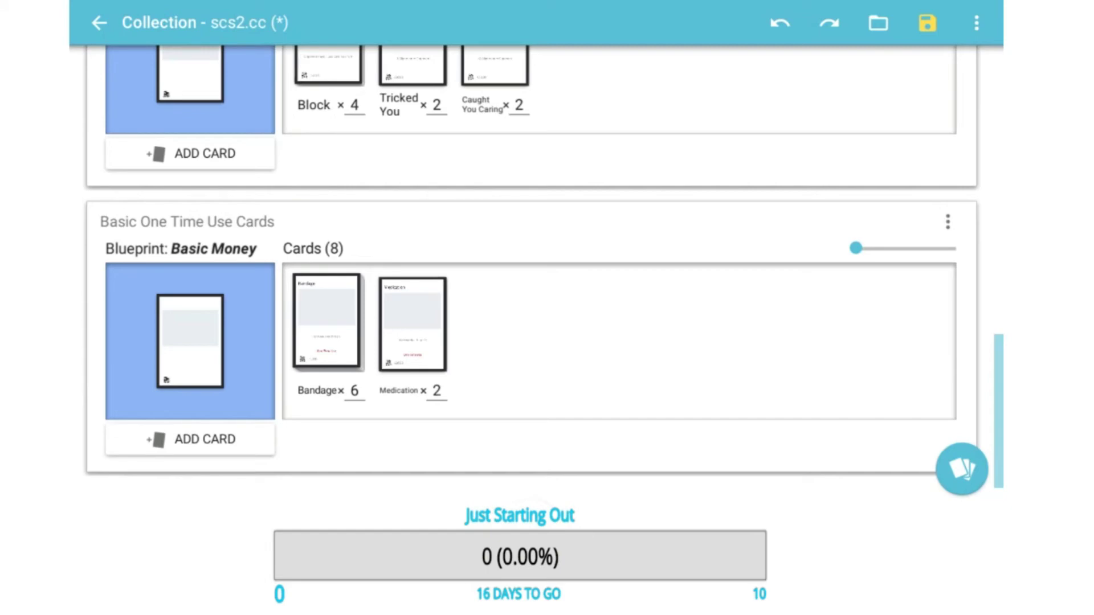
Rename the Basic One Time Use Cards set's blueprint as "Basic One Time Use".
{"action": "scroll", "coordinate": [496, 221], "scroll_direction": "up", "scroll_amount": 9}
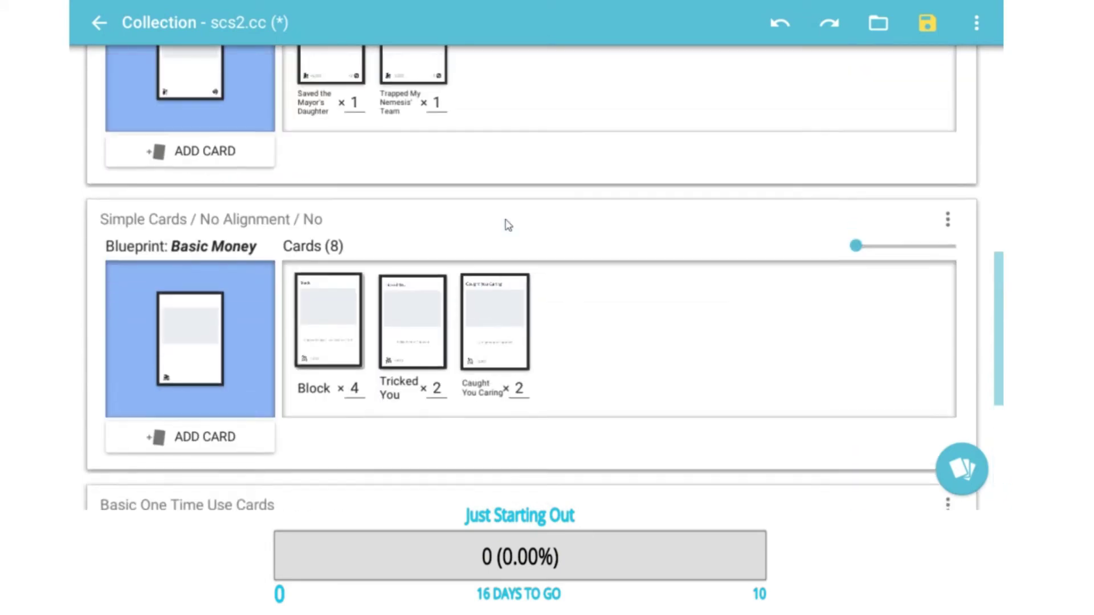
{"action": "scroll", "coordinate": [577, 255], "scroll_direction": "down", "scroll_amount": 8}
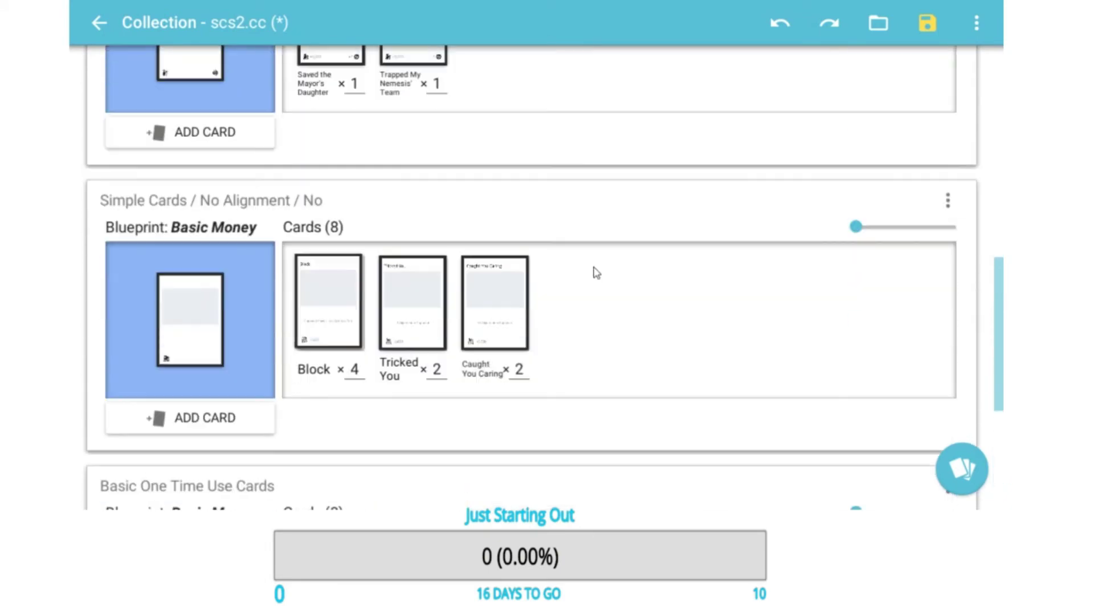
{"action": "scroll", "coordinate": [610, 274], "scroll_direction": "up", "scroll_amount": 1}
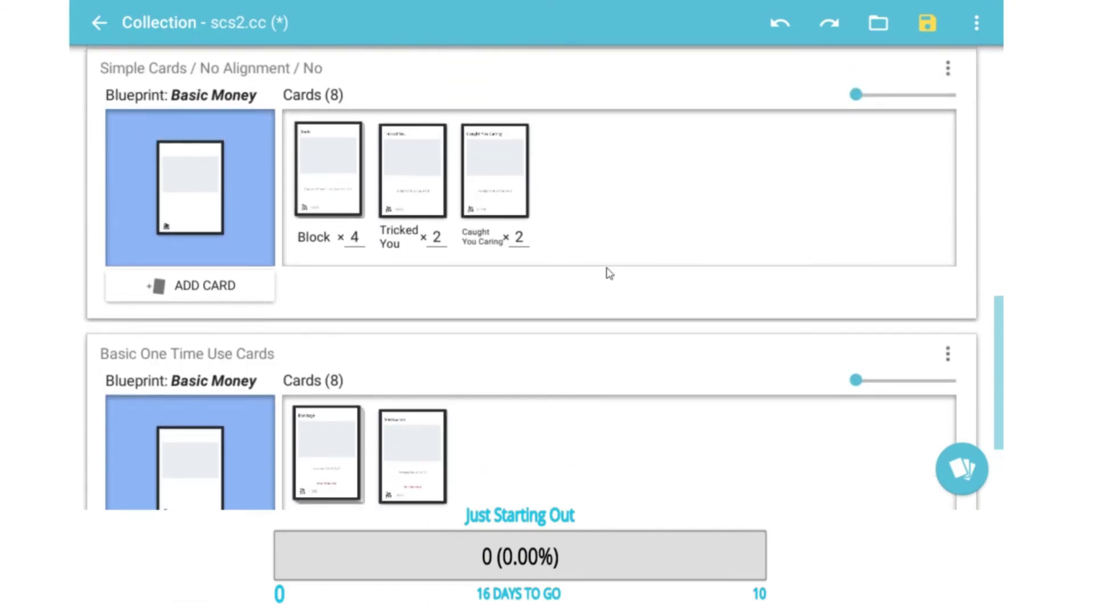
{"action": "scroll", "coordinate": [607, 268], "scroll_direction": "down", "scroll_amount": 2}
{"action": "left_click", "coordinate": [207, 313]}
{"action": "left_click", "coordinate": [298, 23]}
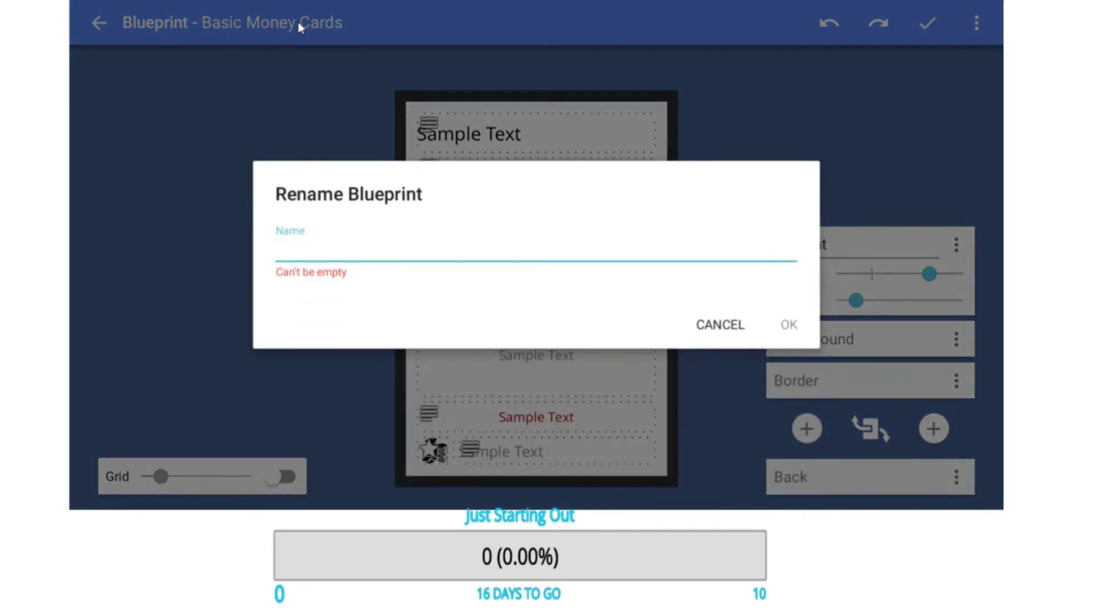
{"action": "type", "text": "One Time Use"}
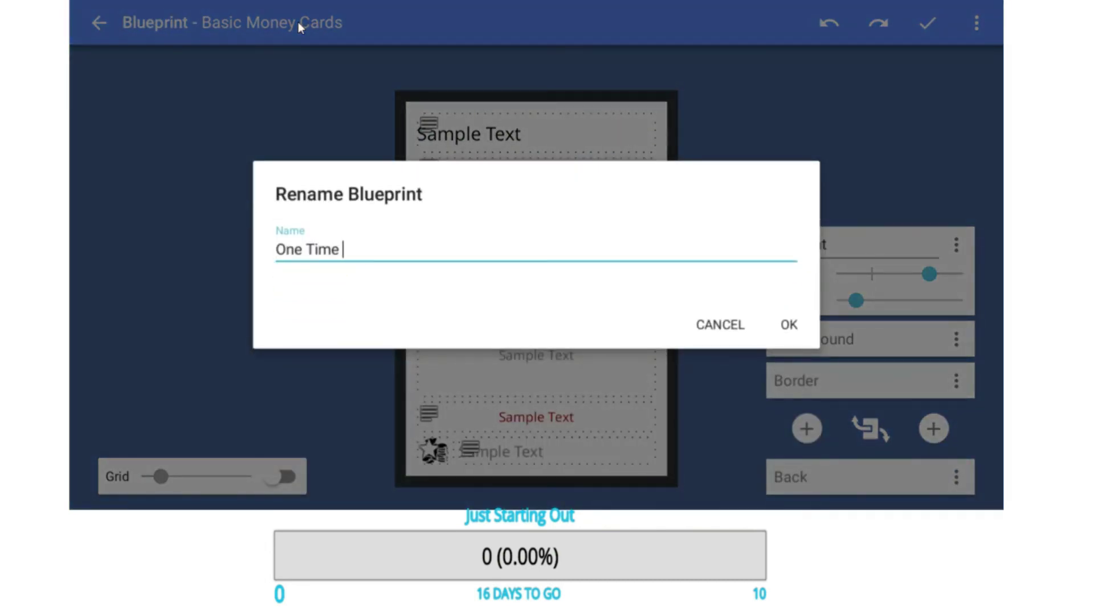
{"action": "key", "text": "BackSpace"}
{"action": "key", "text": "BackSpace"}
{"action": "key", "text": "BackSpace"}
{"action": "key", "text": "BackSpace"}
{"action": "key", "text": "BackSpace"}
{"action": "key", "text": "BackSpace"}
{"action": "key", "text": "BackSpace"}
{"action": "key", "text": "BackSpace"}
{"action": "key", "text": "BackSpace"}
{"action": "key", "text": "BackSpace"}
{"action": "key", "text": "BackSpace"}
{"action": "key", "text": "BackSpace"}
{"action": "type", "text": "Basic"}
{"action": "key", "text": "BackSpace"}
{"action": "key", "text": "BackSpace"}
{"action": "type", "text": "ic One Time Use"}
{"action": "key", "text": "Return"}
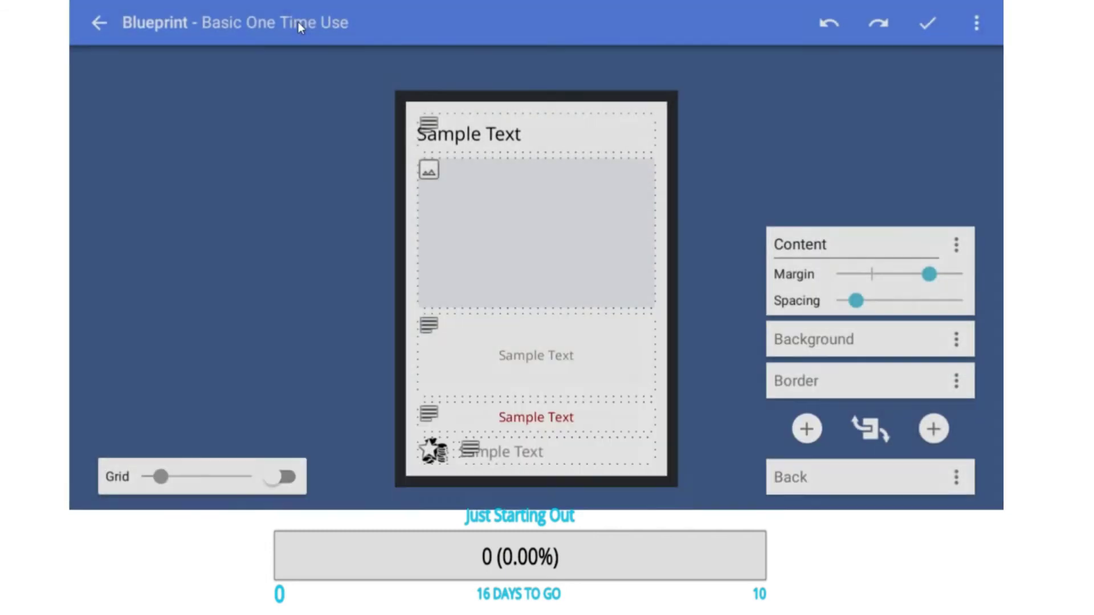
Apply the blueprint rename and save the card collection project.
{"action": "left_click", "coordinate": [928, 24]}
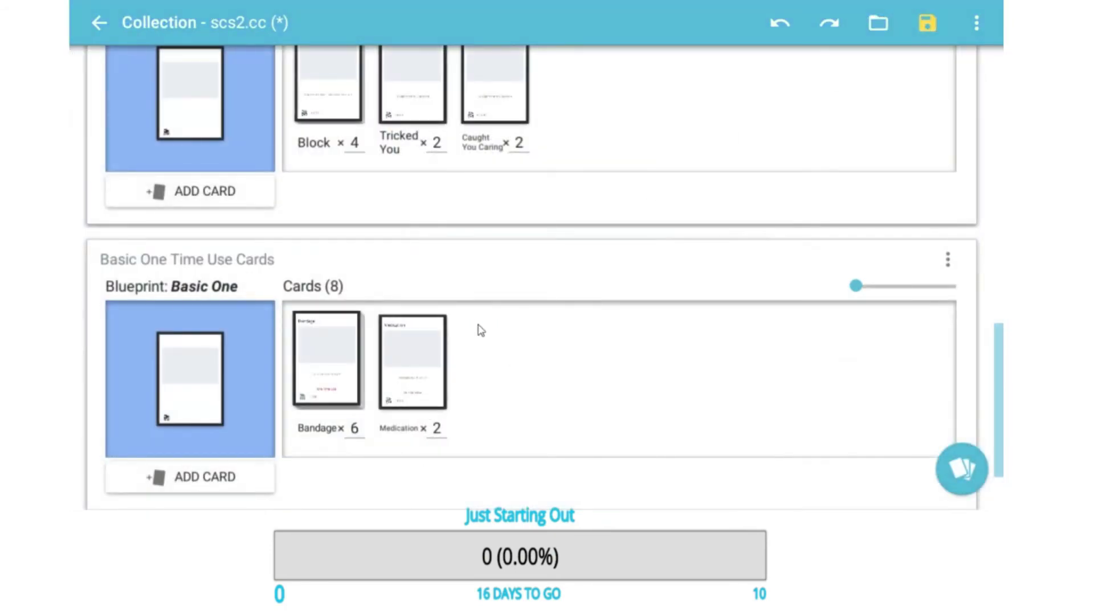
{"action": "scroll", "coordinate": [527, 345], "scroll_direction": "up", "scroll_amount": 2}
{"action": "scroll", "coordinate": [534, 346], "scroll_direction": "up", "scroll_amount": 7}
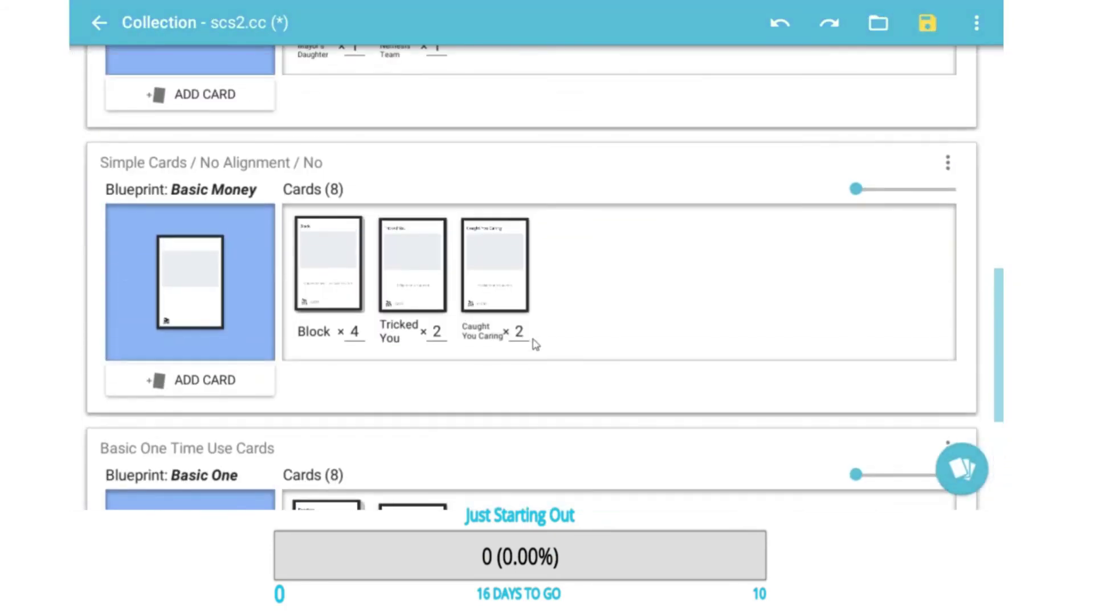
{"action": "scroll", "coordinate": [534, 357], "scroll_direction": "up", "scroll_amount": 7}
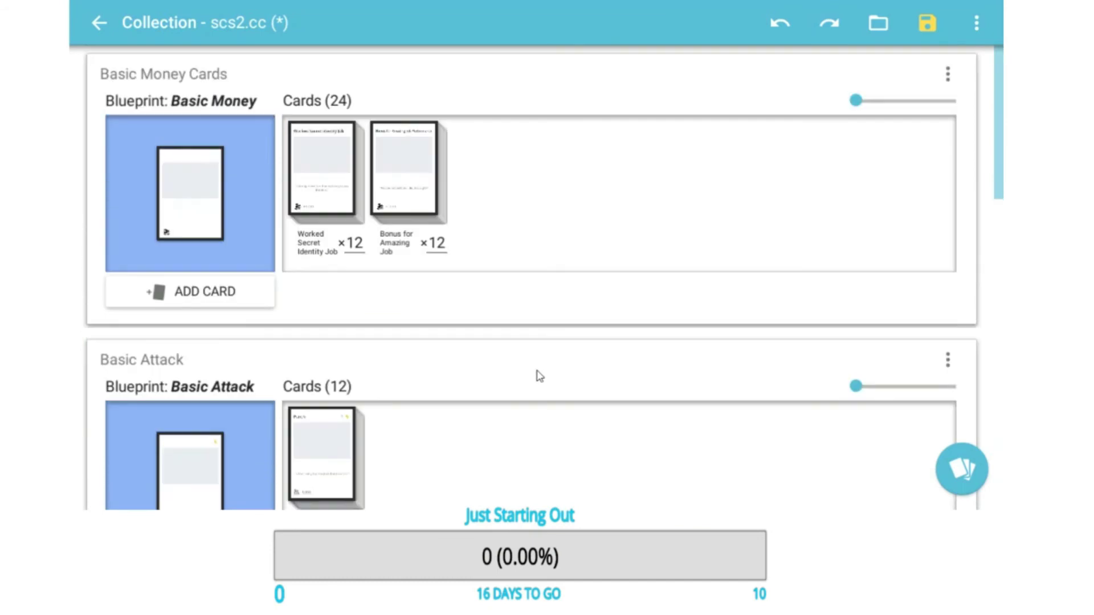
{"action": "left_click", "coordinate": [916, 28]}
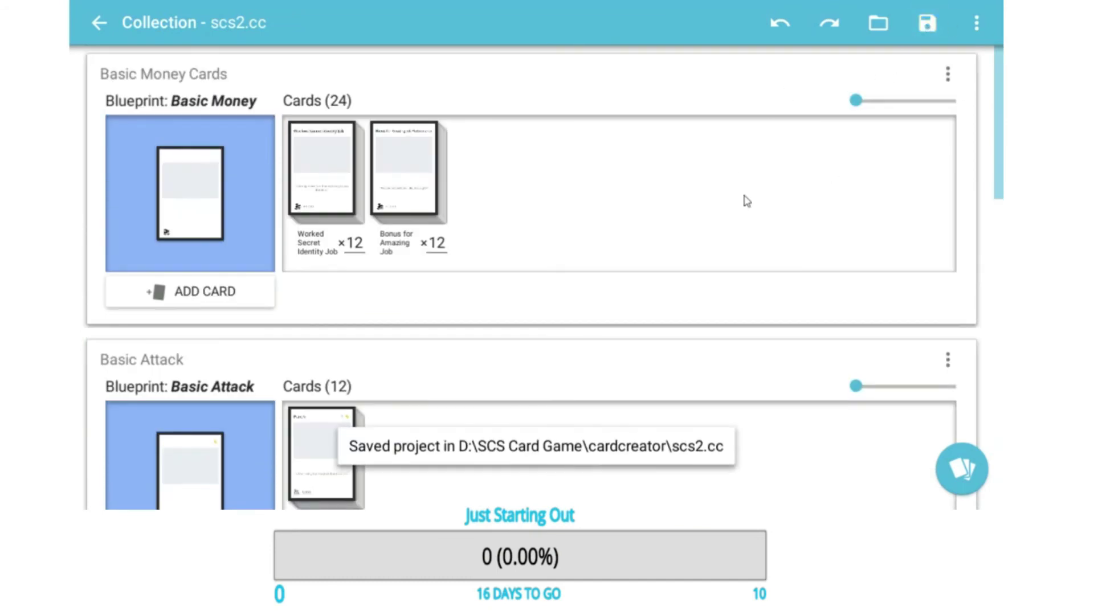
Open the export output from the Simple Cards set, include all sets and reduce the card spacing to fit nine cards per page.
{"action": "scroll", "coordinate": [615, 366], "scroll_direction": "down", "scroll_amount": 7}
{"action": "scroll", "coordinate": [491, 375], "scroll_direction": "down", "scroll_amount": 6}
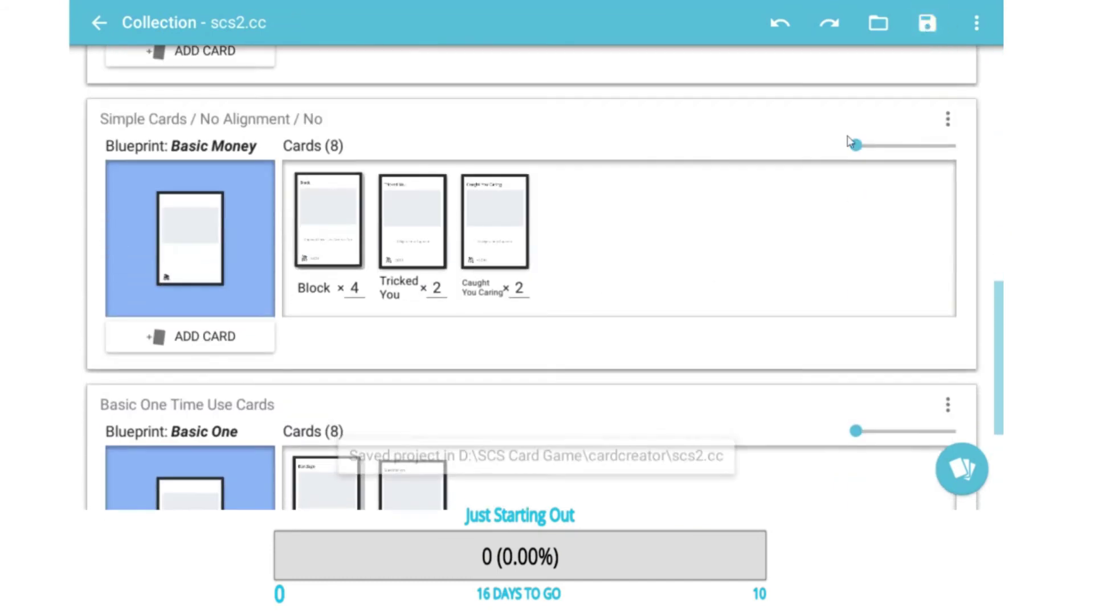
{"action": "left_click", "coordinate": [953, 118]}
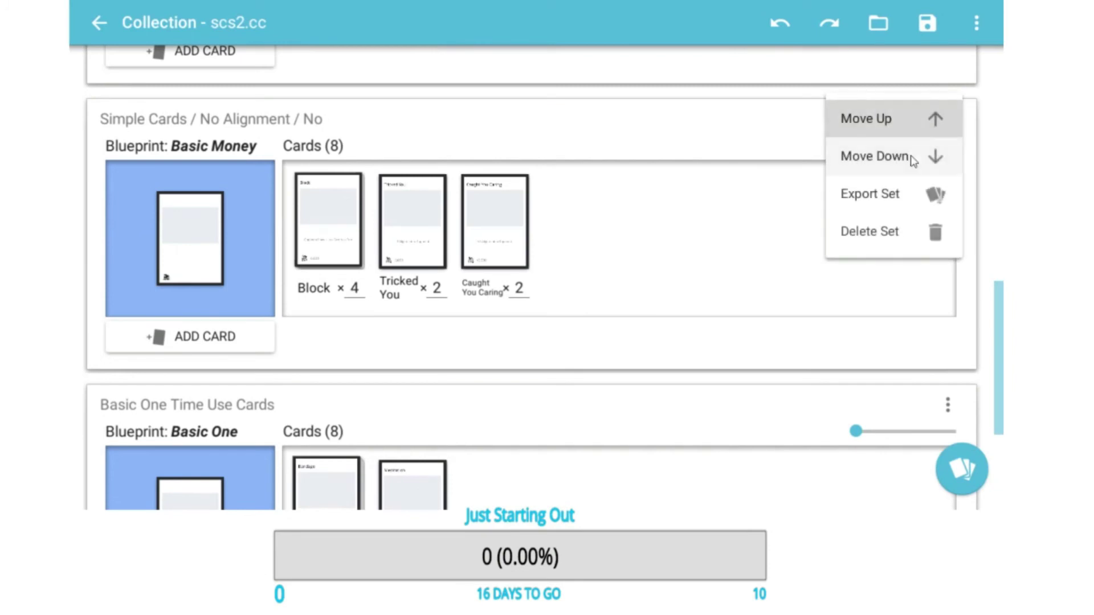
{"action": "left_click", "coordinate": [883, 194]}
{"action": "left_click", "coordinate": [481, 342]}
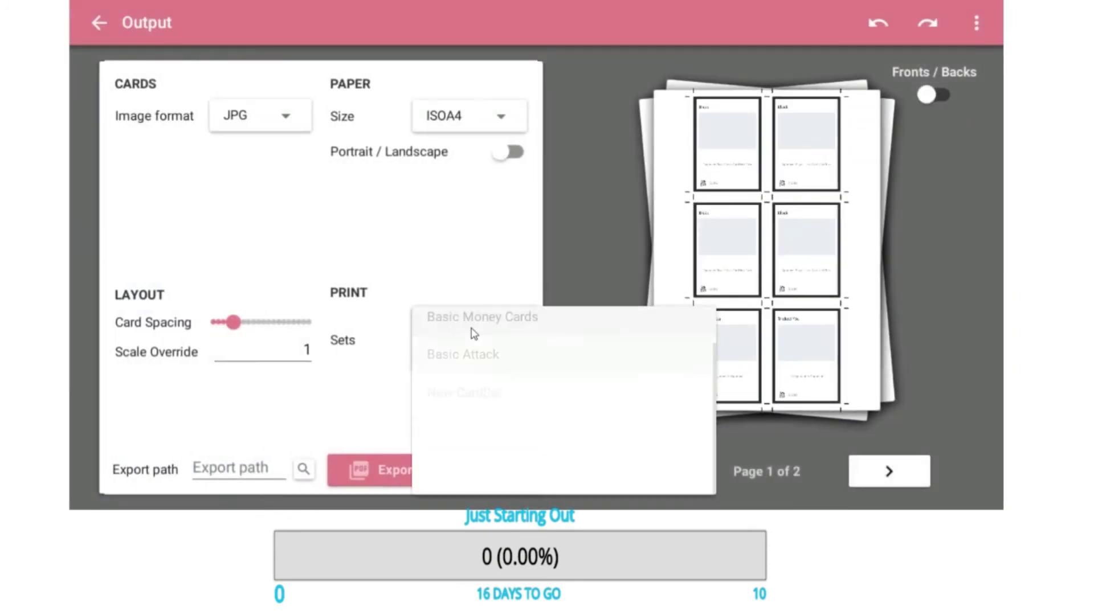
{"action": "scroll", "coordinate": [490, 334], "scroll_direction": "up", "scroll_amount": 1}
{"action": "left_click", "coordinate": [485, 337]}
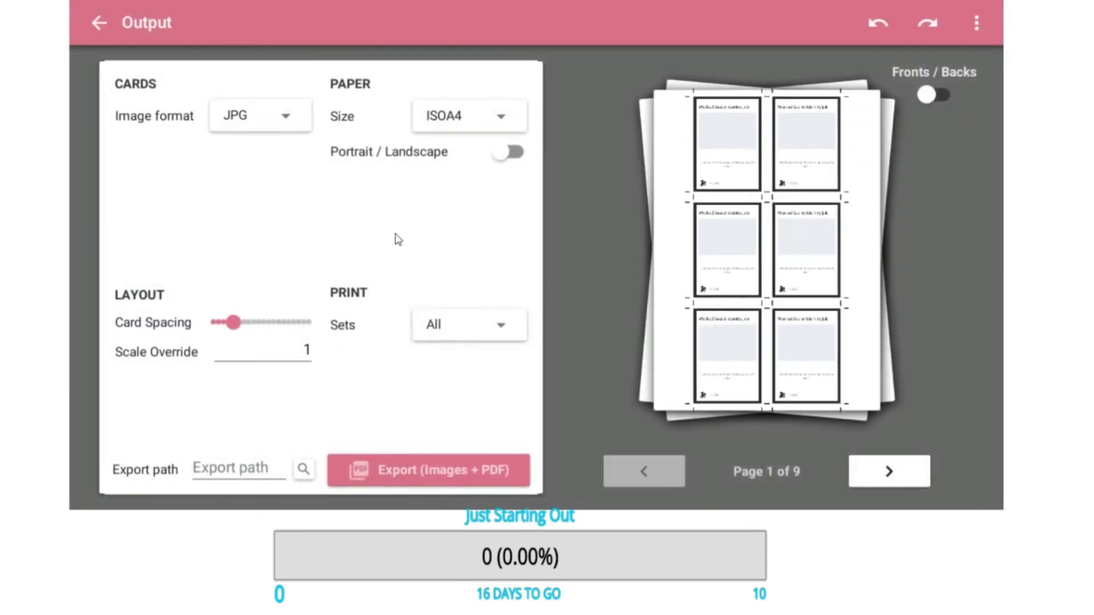
{"action": "left_click_drag", "start_coordinate": [229, 323], "coordinate": [222, 330]}
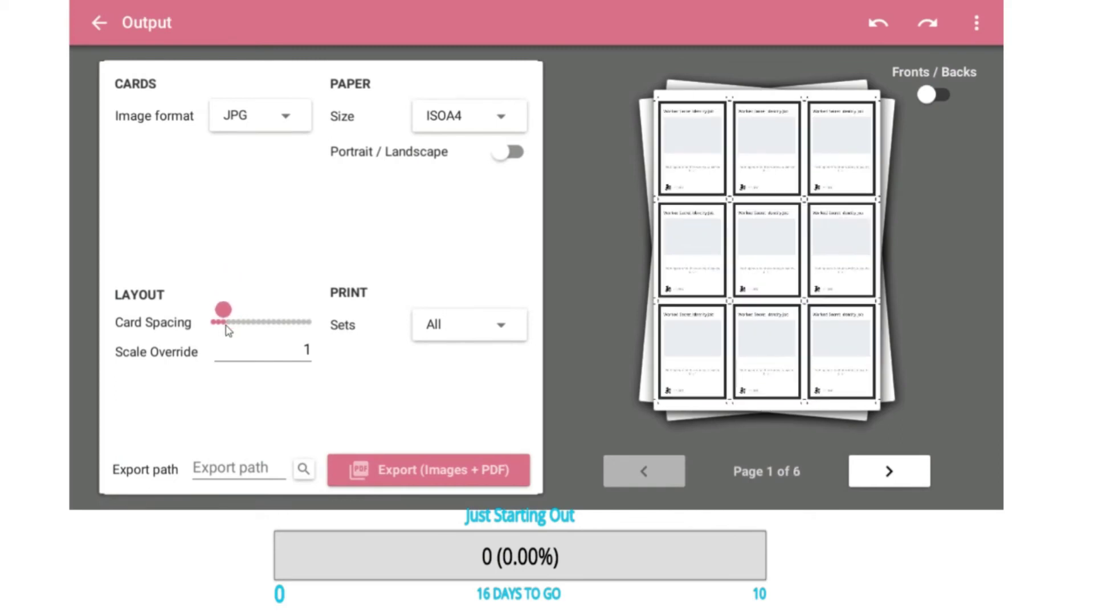
Examine the card backs, then check the fronts on every output page.
{"action": "left_click", "coordinate": [924, 95]}
{"action": "left_click", "coordinate": [925, 96]}
{"action": "left_click", "coordinate": [890, 474]}
{"action": "left_click", "coordinate": [888, 472]}
{"action": "left_click", "coordinate": [888, 472]}
{"action": "left_click", "coordinate": [888, 470]}
{"action": "left_click", "coordinate": [888, 470]}
{"action": "left_click", "coordinate": [657, 464]}
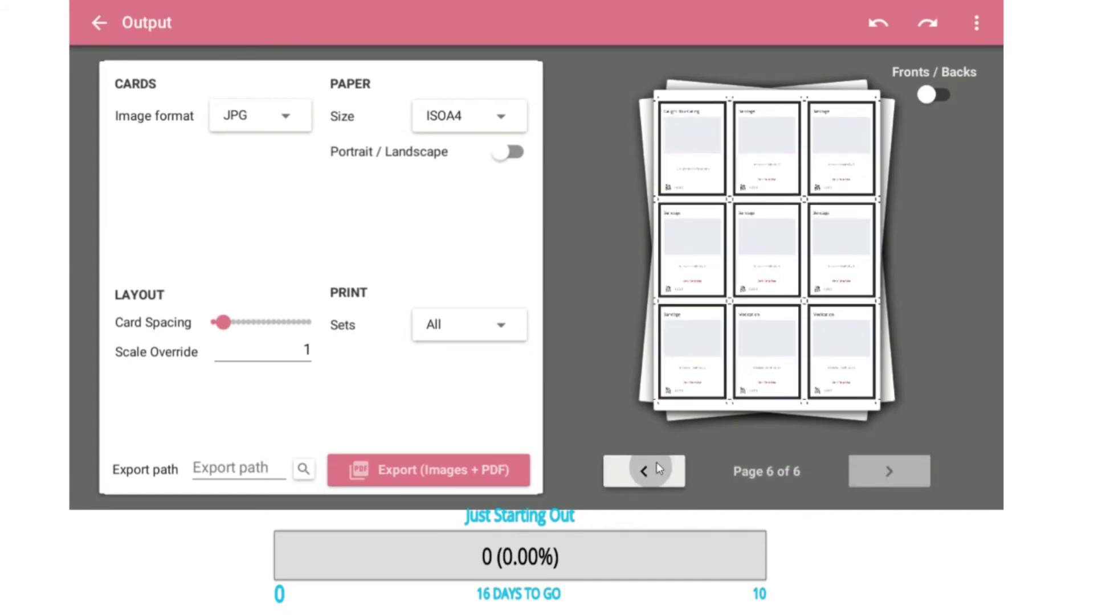
{"action": "left_click", "coordinate": [657, 463]}
{"action": "left_click", "coordinate": [657, 463]}
{"action": "left_click", "coordinate": [657, 464]}
{"action": "left_click", "coordinate": [656, 464]}
Set the exported card image format to PNG and return to the collection.
{"action": "left_click", "coordinate": [288, 122]}
{"action": "left_click", "coordinate": [268, 151]}
{"action": "left_click", "coordinate": [251, 125]}
{"action": "left_click", "coordinate": [245, 117]}
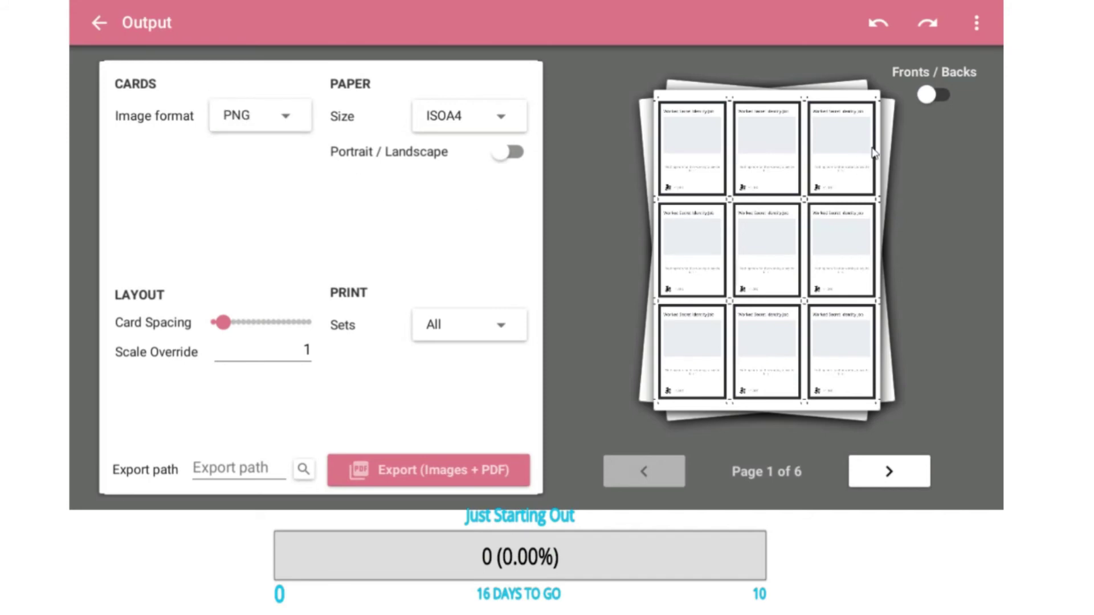
{"action": "left_click", "coordinate": [99, 23]}
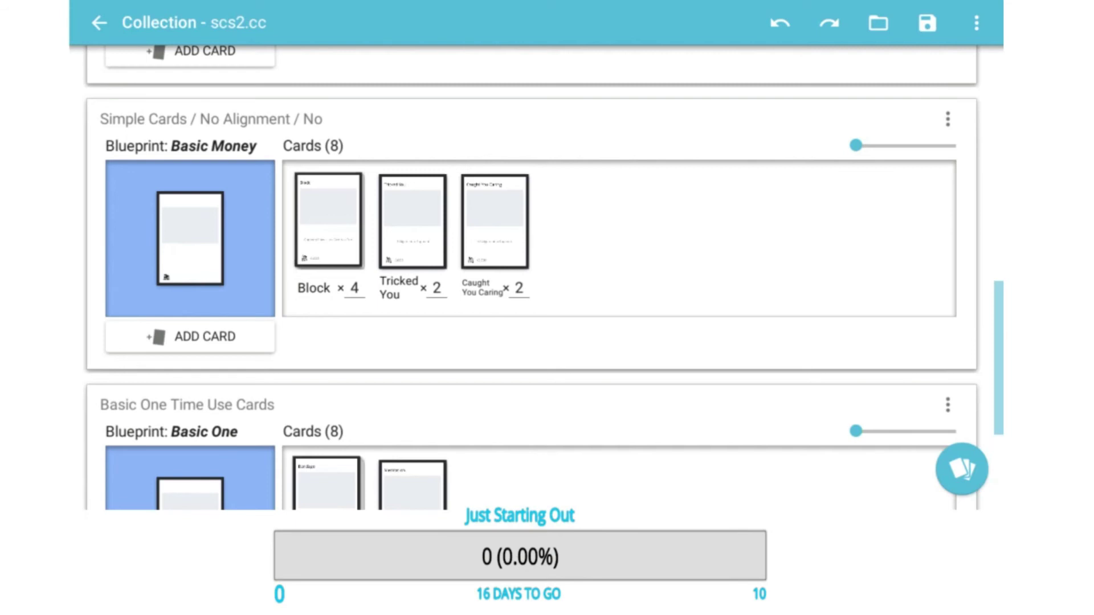
Duplicate the Power, Money and Alignment blueprint and create a new card set from the copy.
{"action": "scroll", "coordinate": [347, 310], "scroll_direction": "down", "scroll_amount": 5}
{"action": "left_click", "coordinate": [533, 442]}
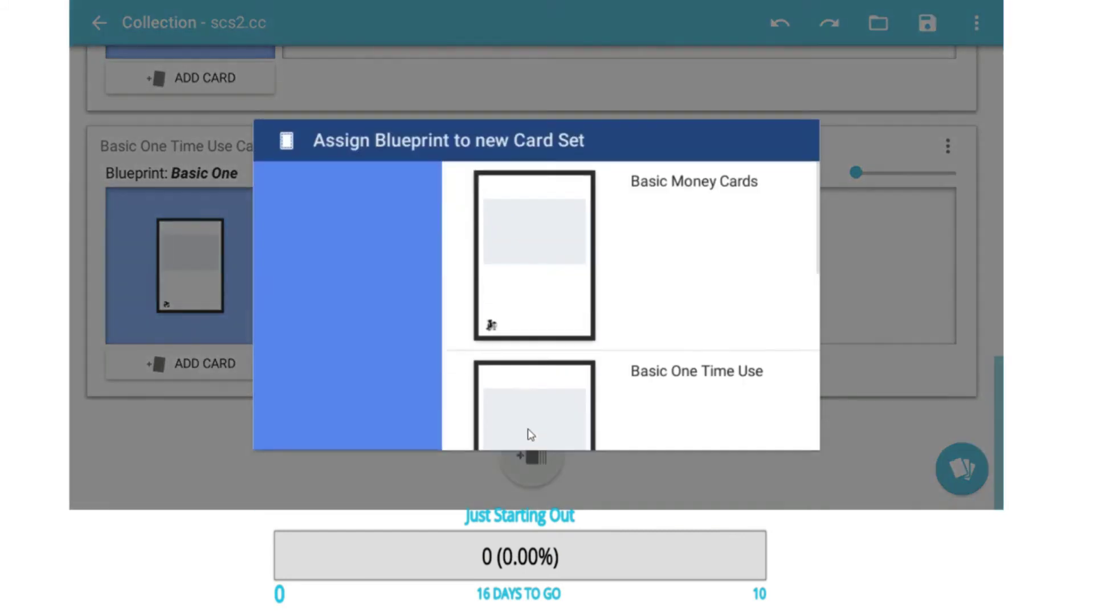
{"action": "scroll", "coordinate": [564, 335], "scroll_direction": "down", "scroll_amount": 6}
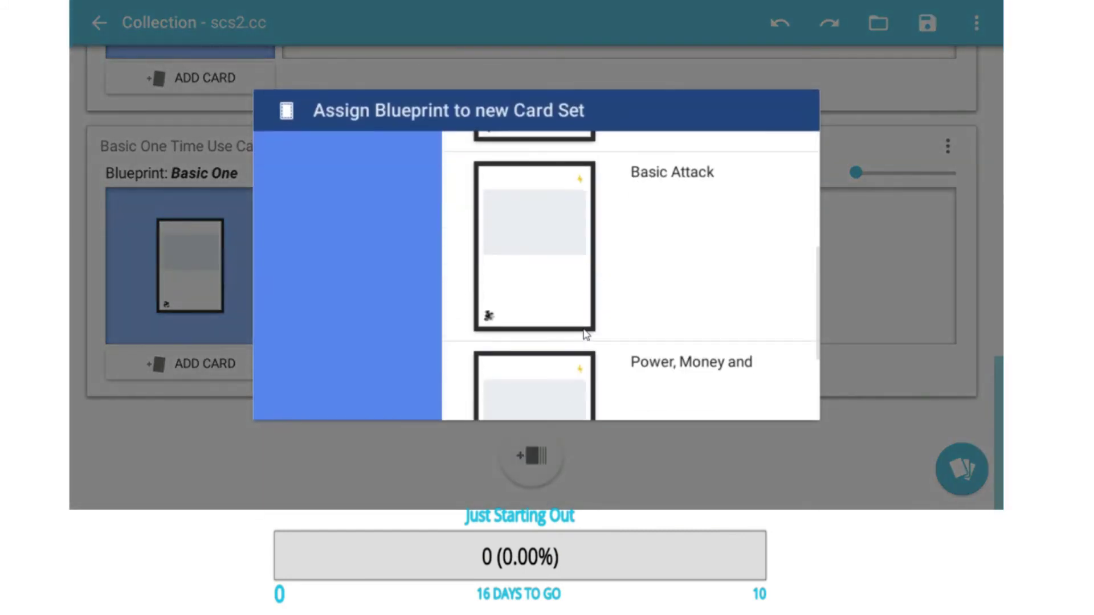
{"action": "scroll", "coordinate": [587, 336], "scroll_direction": "down", "scroll_amount": 3}
{"action": "right_click", "coordinate": [576, 269]}
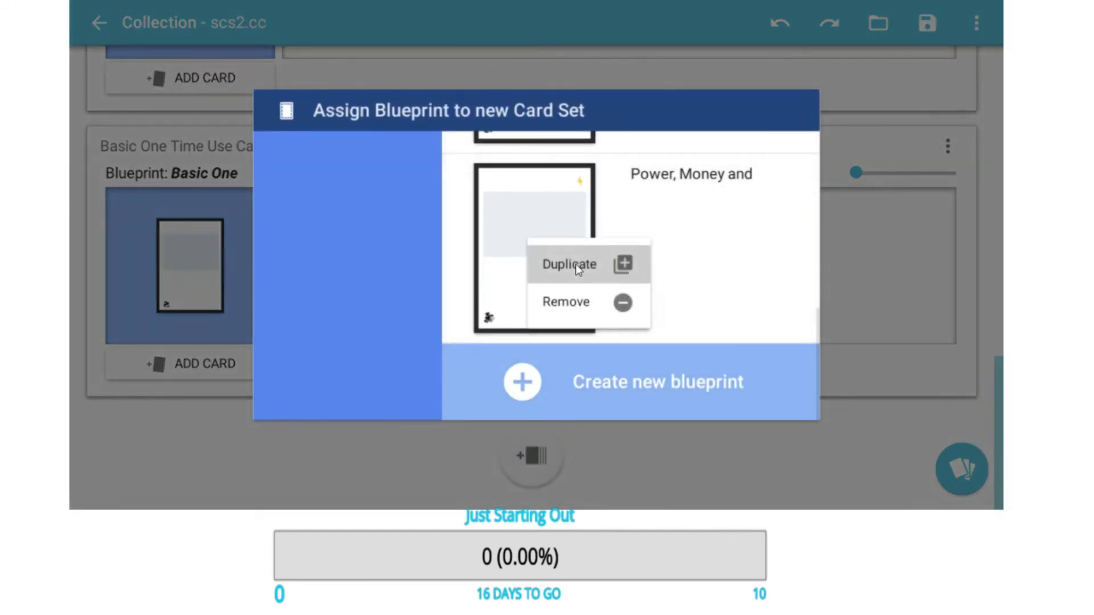
{"action": "left_click", "coordinate": [579, 265]}
{"action": "scroll", "coordinate": [624, 342], "scroll_direction": "down", "scroll_amount": 3}
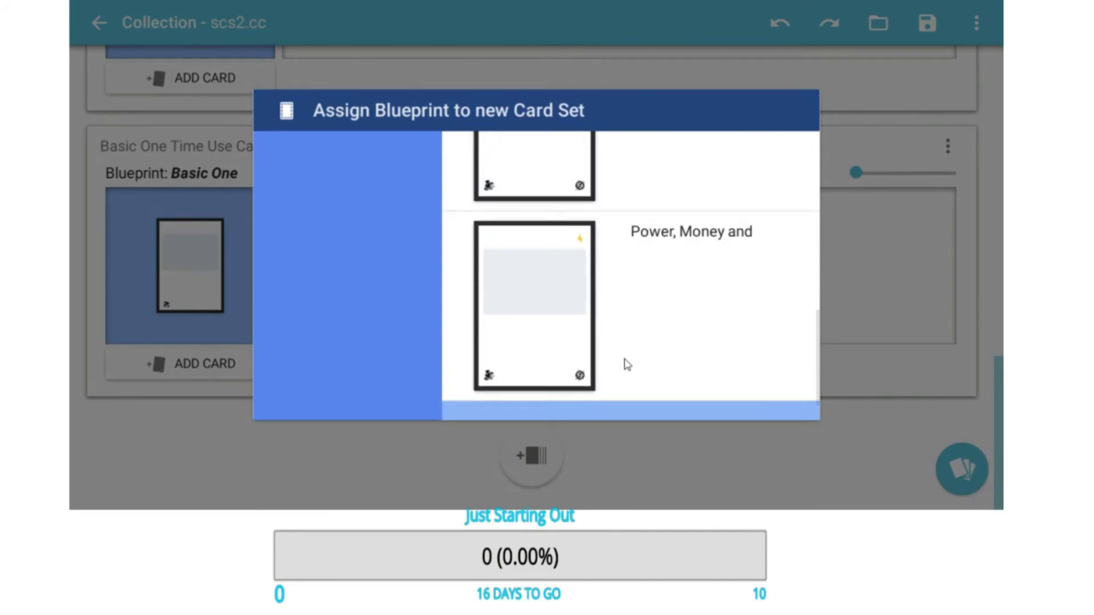
{"action": "left_click", "coordinate": [548, 278]}
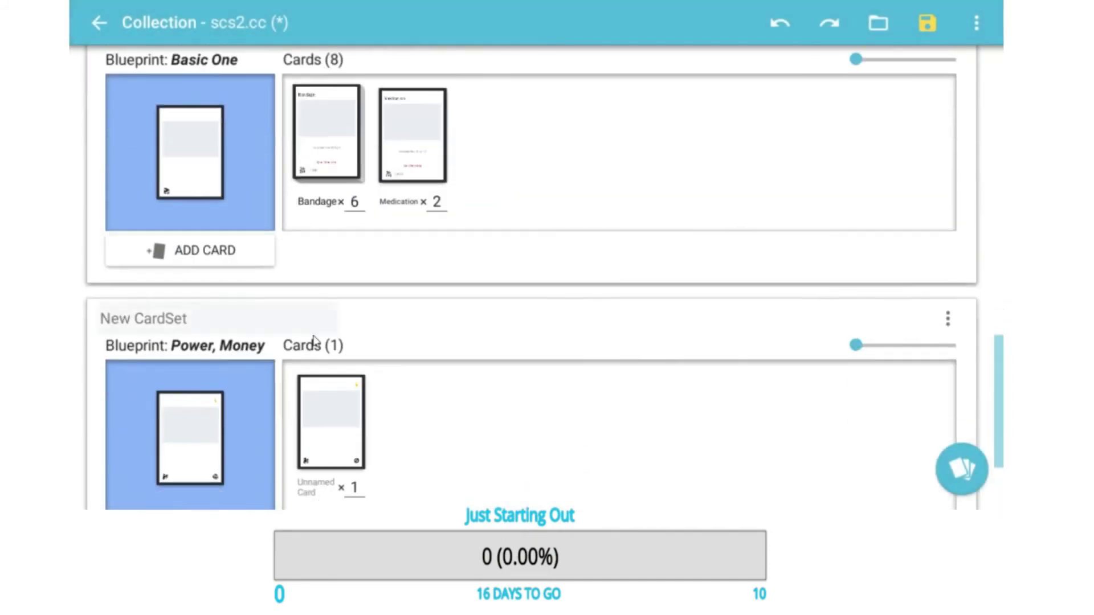
Rename the new card set's blueprint as "Supers".
{"action": "left_click", "coordinate": [231, 342]}
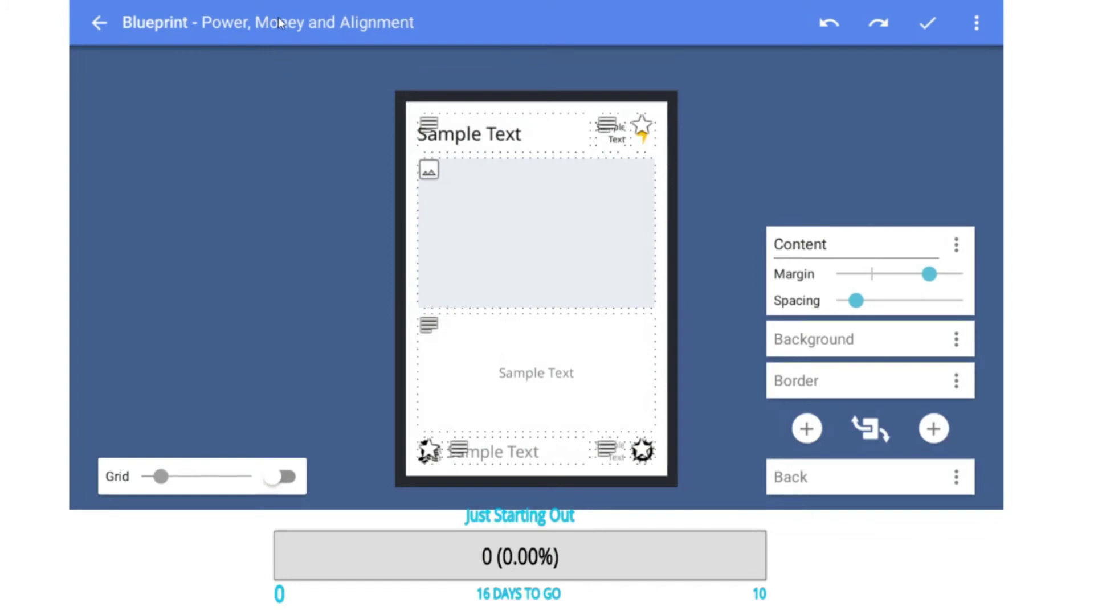
{"action": "left_click", "coordinate": [278, 17]}
{"action": "type", "text": "Supers"}
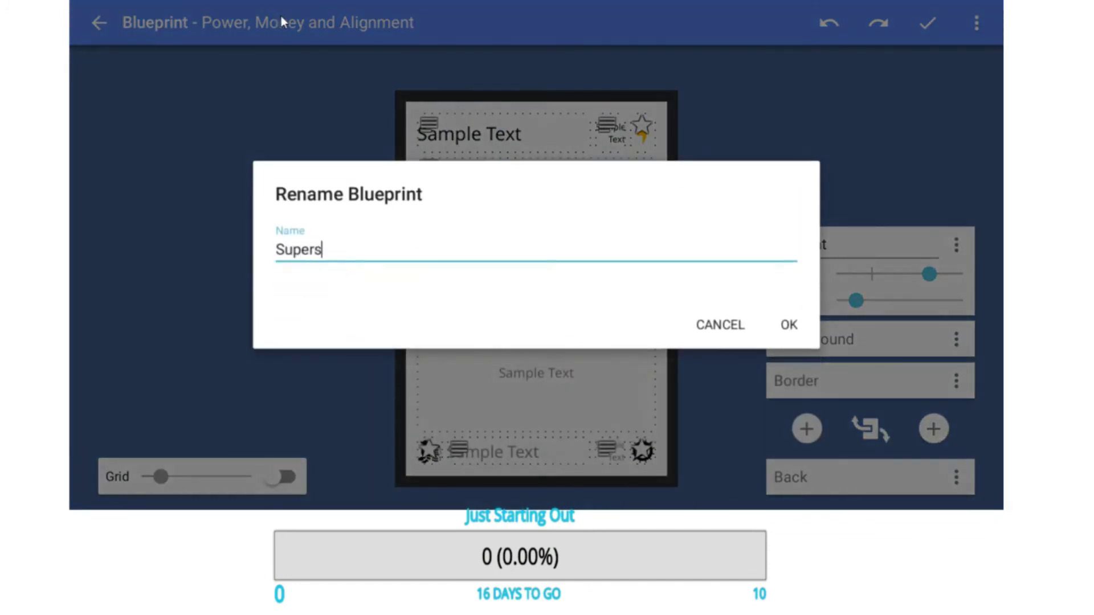
{"action": "key", "text": "Return"}
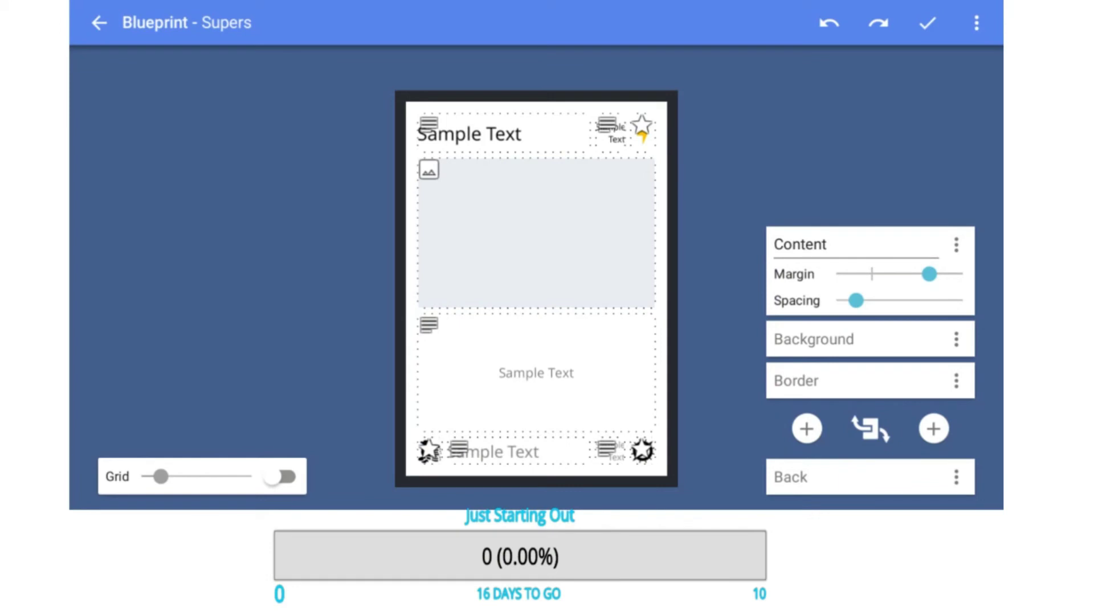
Give the Supers blueprint a default money text of -20,000 and the coin stacks as default money icon, and apply the changes.
{"action": "left_click", "coordinate": [499, 453]}
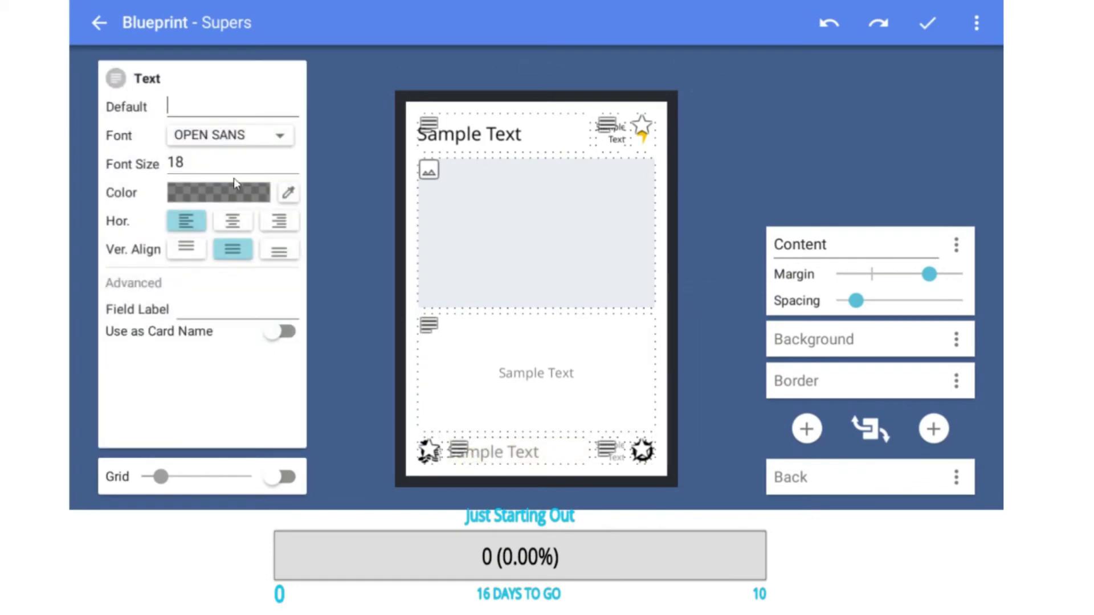
{"action": "type", "text": "-20,000"}
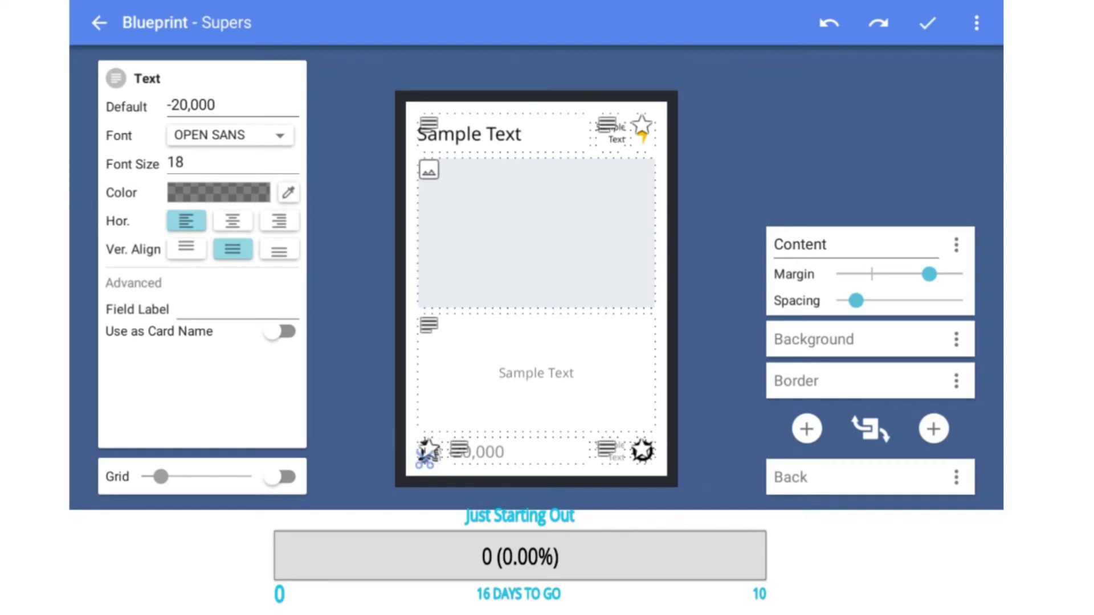
{"action": "left_click", "coordinate": [426, 461]}
{"action": "left_click", "coordinate": [227, 114]}
{"action": "left_click", "coordinate": [574, 185]}
{"action": "left_click", "coordinate": [778, 400]}
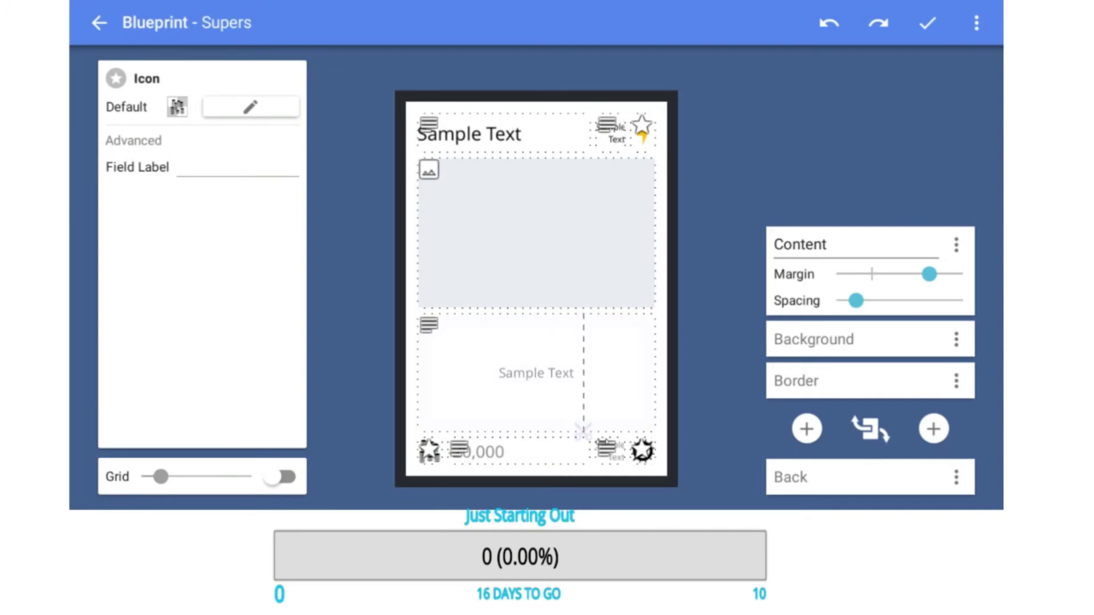
{"action": "left_click", "coordinate": [934, 20]}
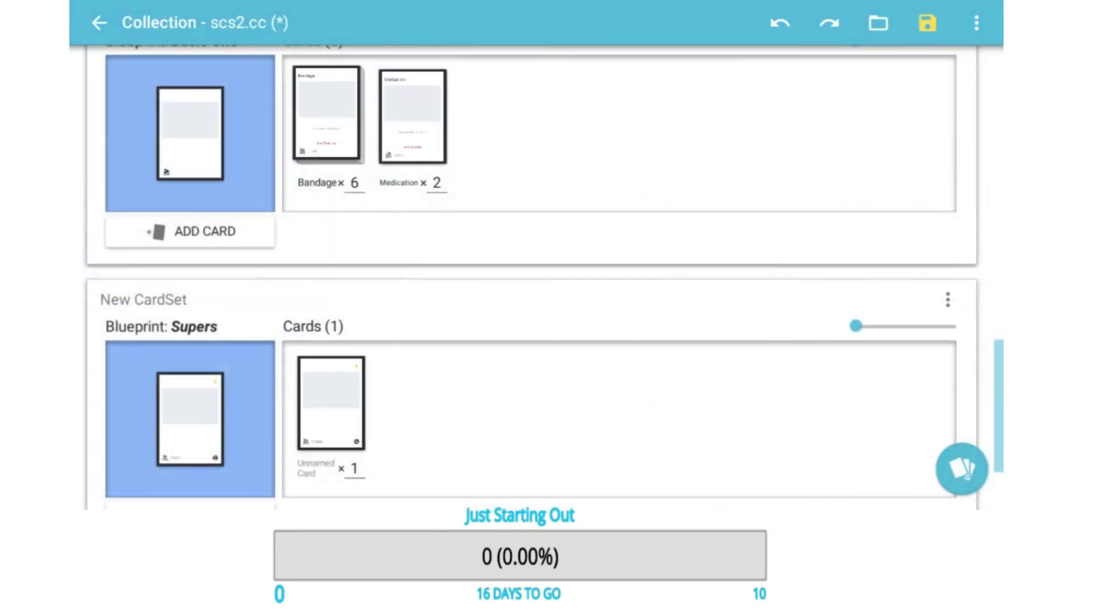
Title the new card in the Supers blueprint's set "Flight" and select its image area.
{"action": "left_click", "coordinate": [331, 403]}
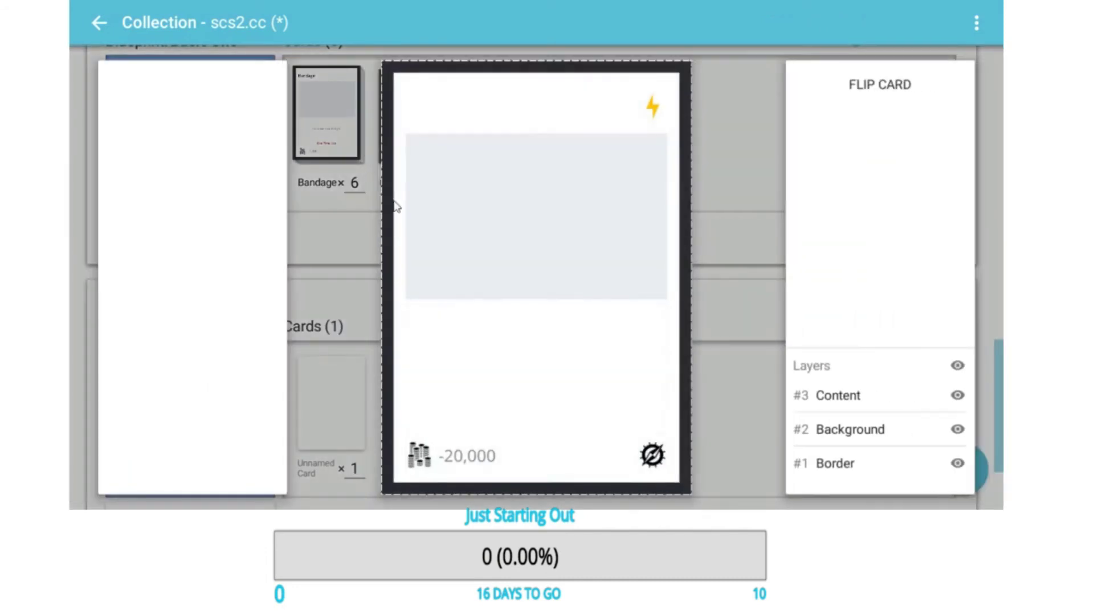
{"action": "left_click", "coordinate": [489, 107]}
{"action": "type", "text": "Fligh"}
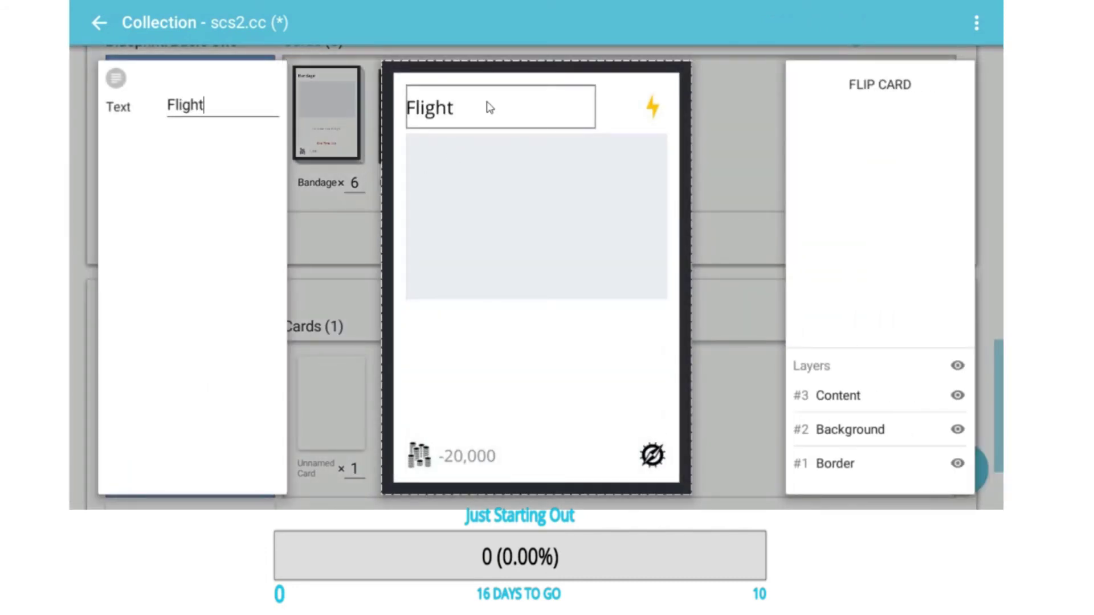
{"action": "type", "text": "t"}
{"action": "left_click", "coordinate": [507, 196]}
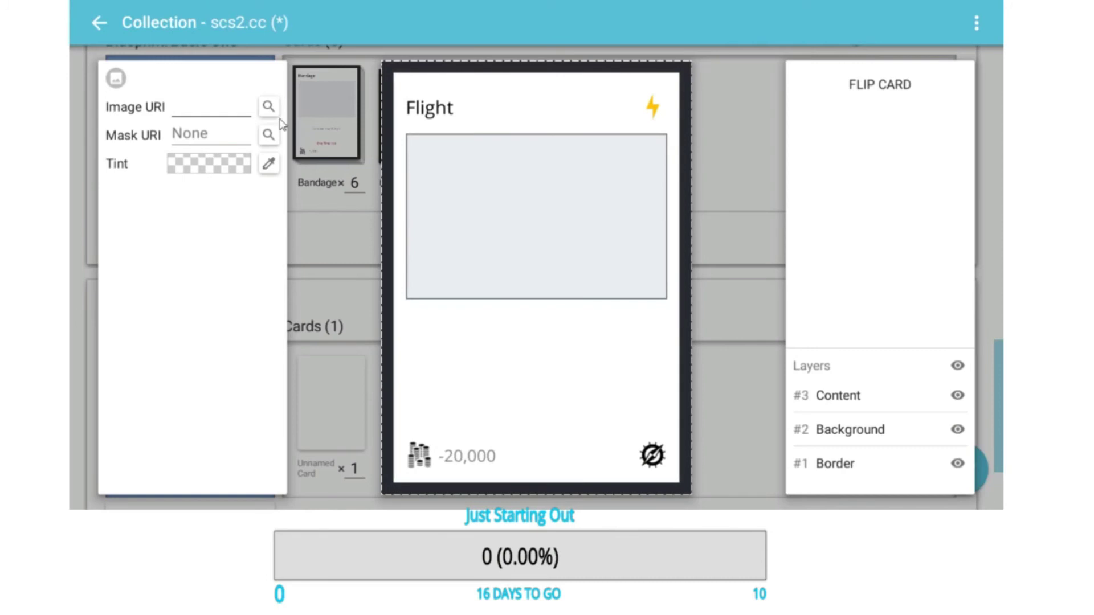